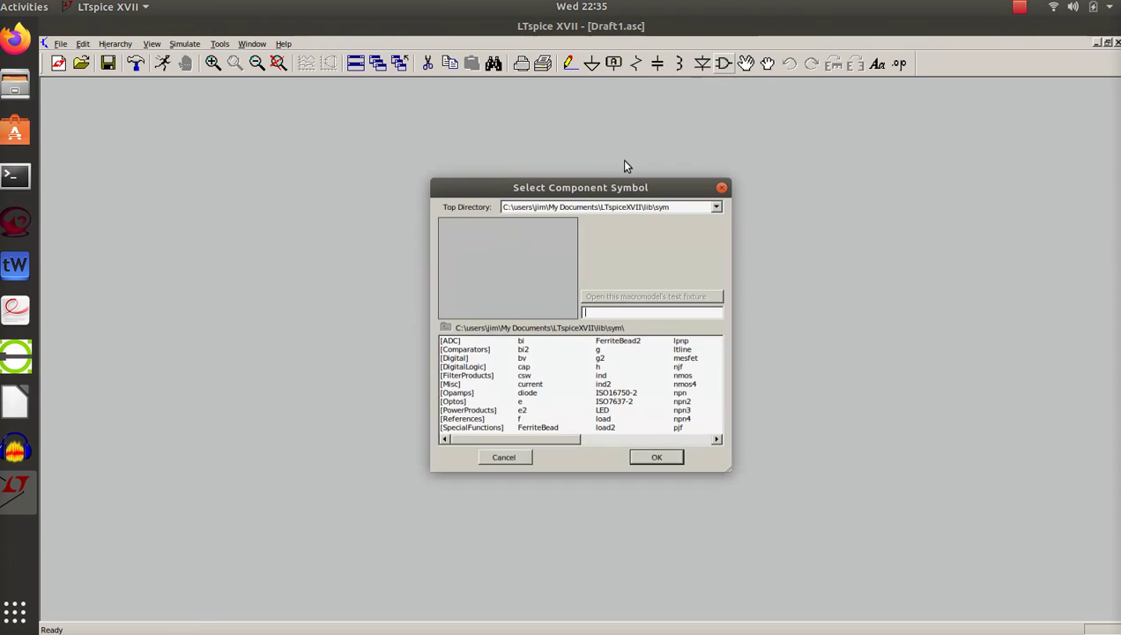
# - Place two upright voltage sources at the same height, far apart on opposite sides of the blank schematic
pyautogui.click(687, 447)
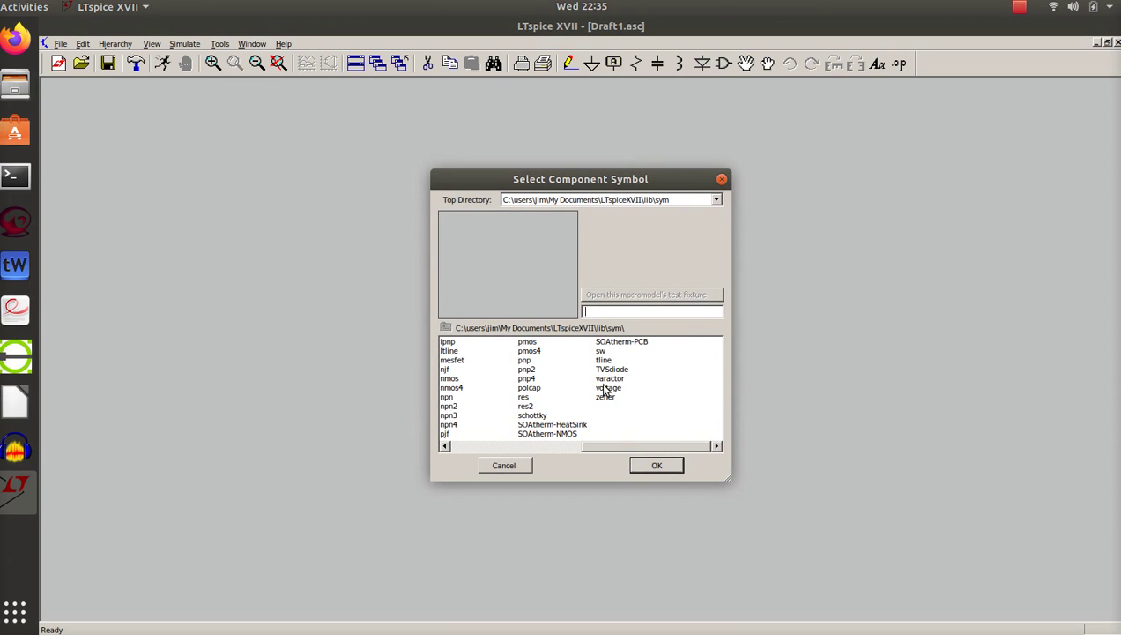
pyautogui.click(607, 388)
pyautogui.click(657, 466)
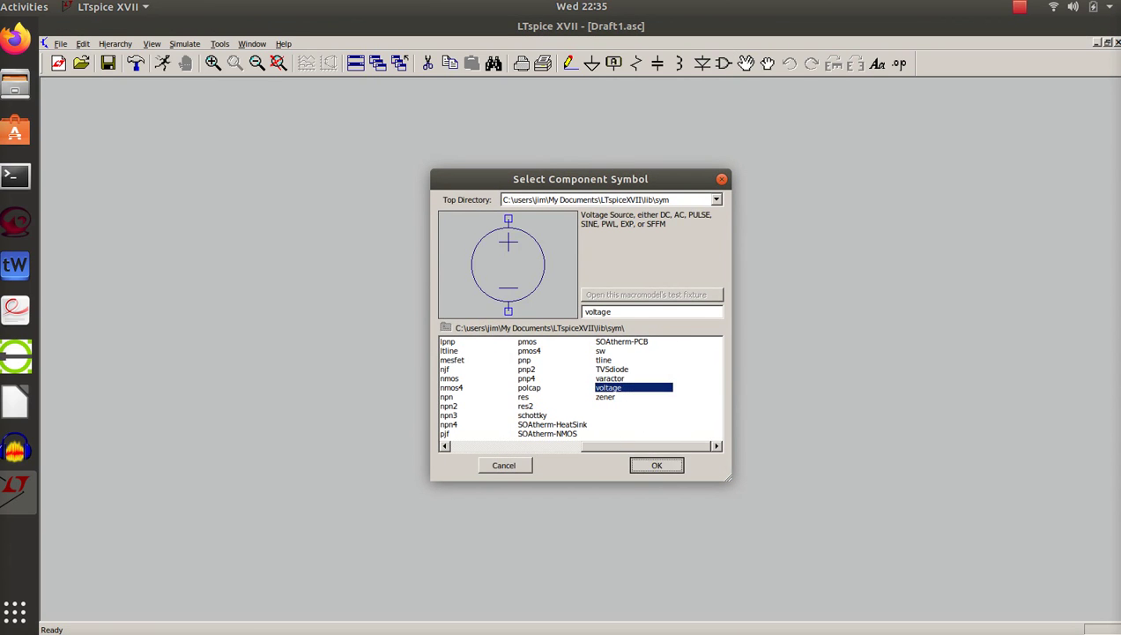
pyautogui.click(129, 235)
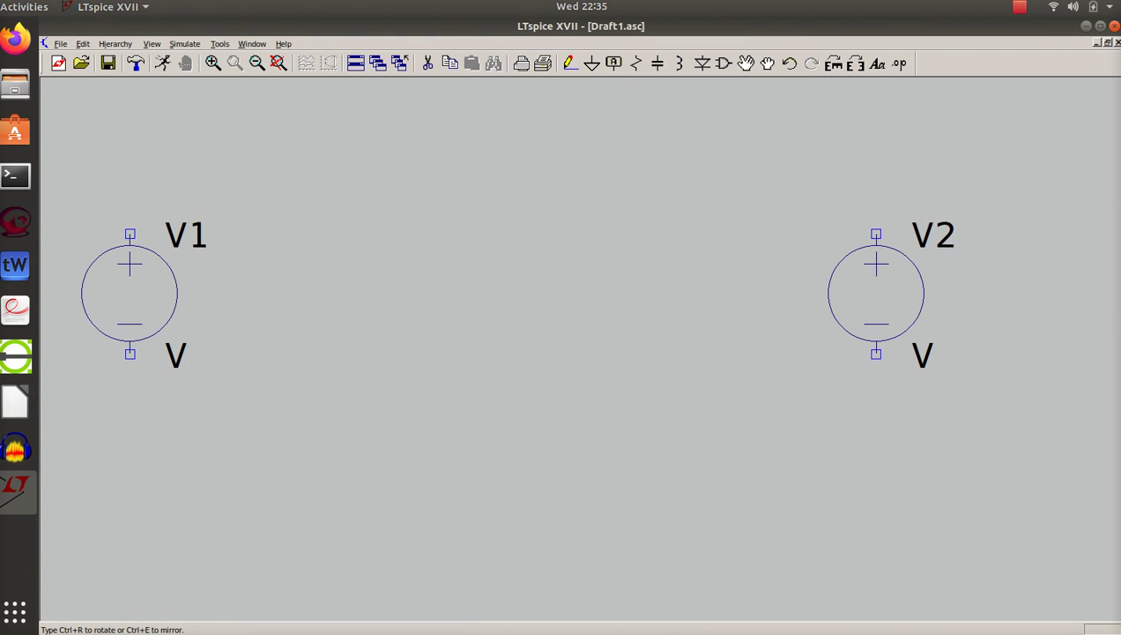
pyautogui.click(875, 234)
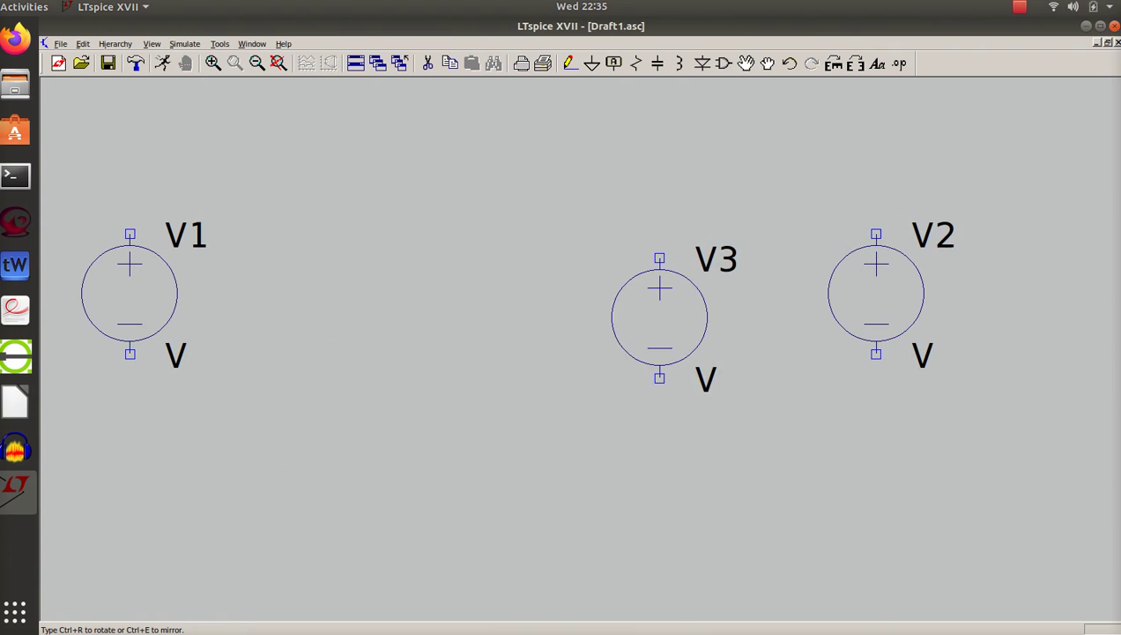
pyautogui.press('Escape')
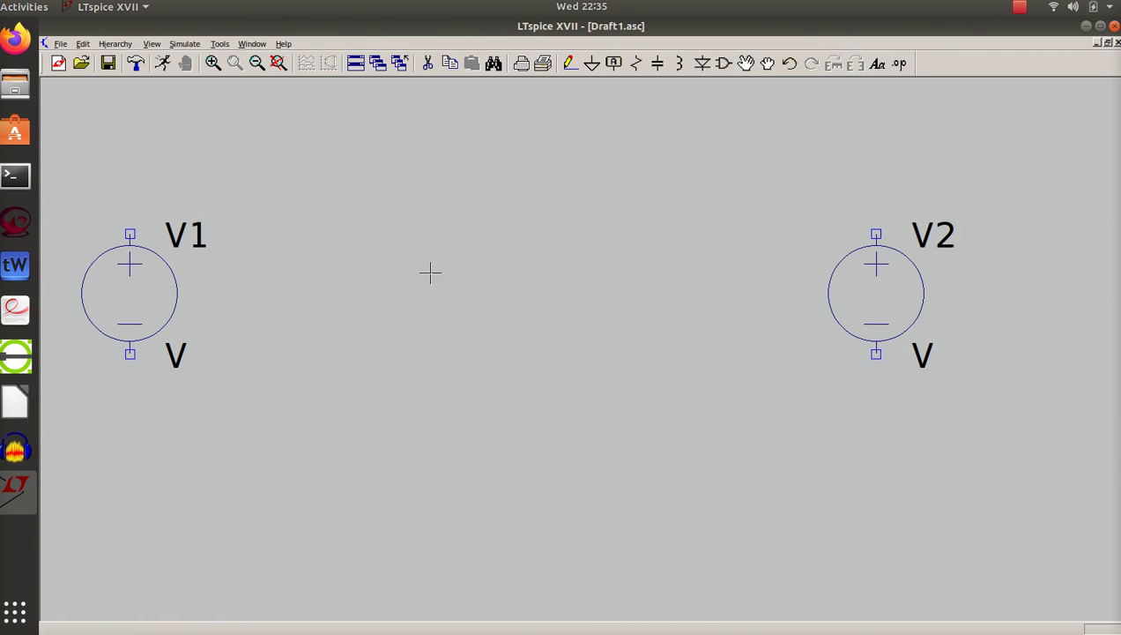
# - Place two horizontal resistors in line with each other, above and between the two voltage sources
pyautogui.click(636, 65)
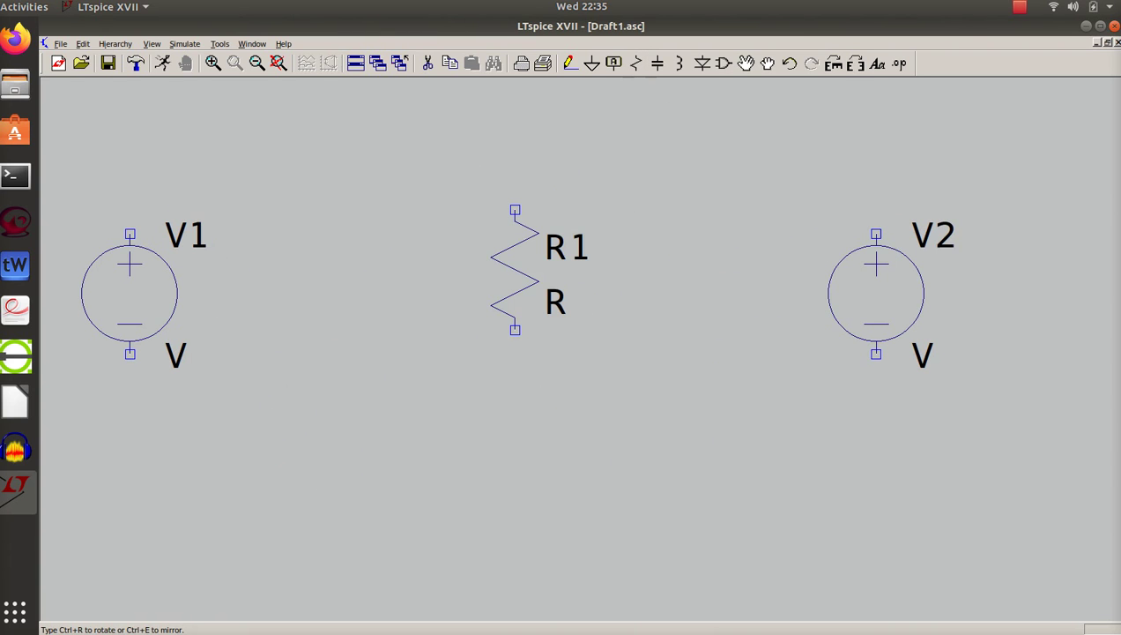
pyautogui.hotkey('ctrl', 'r')
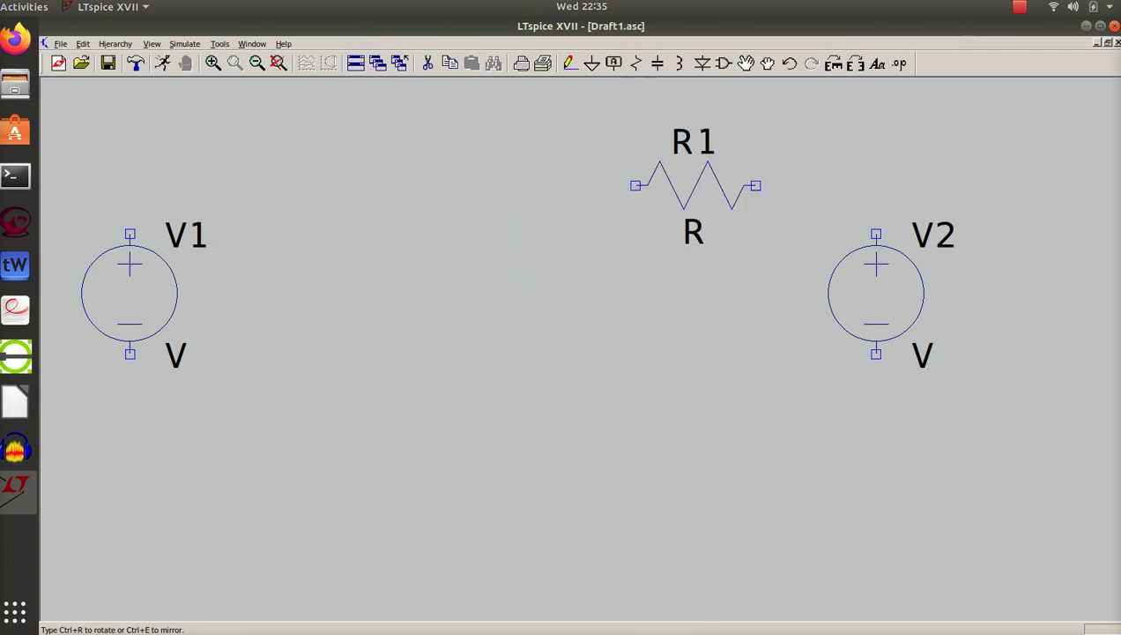
pyautogui.click(718, 161)
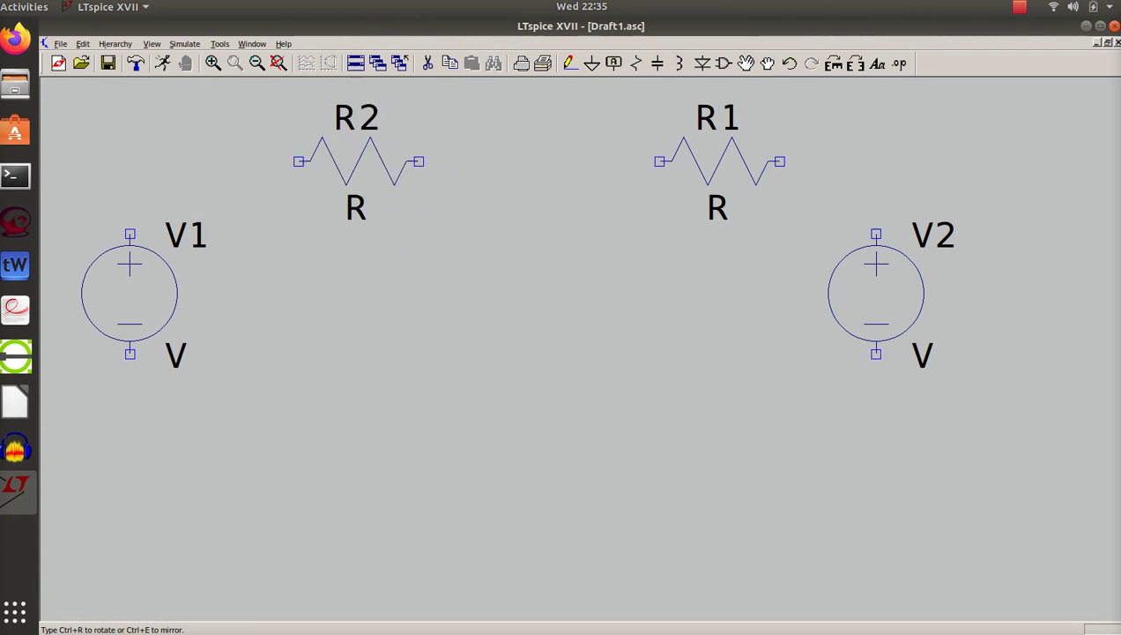
pyautogui.click(308, 162)
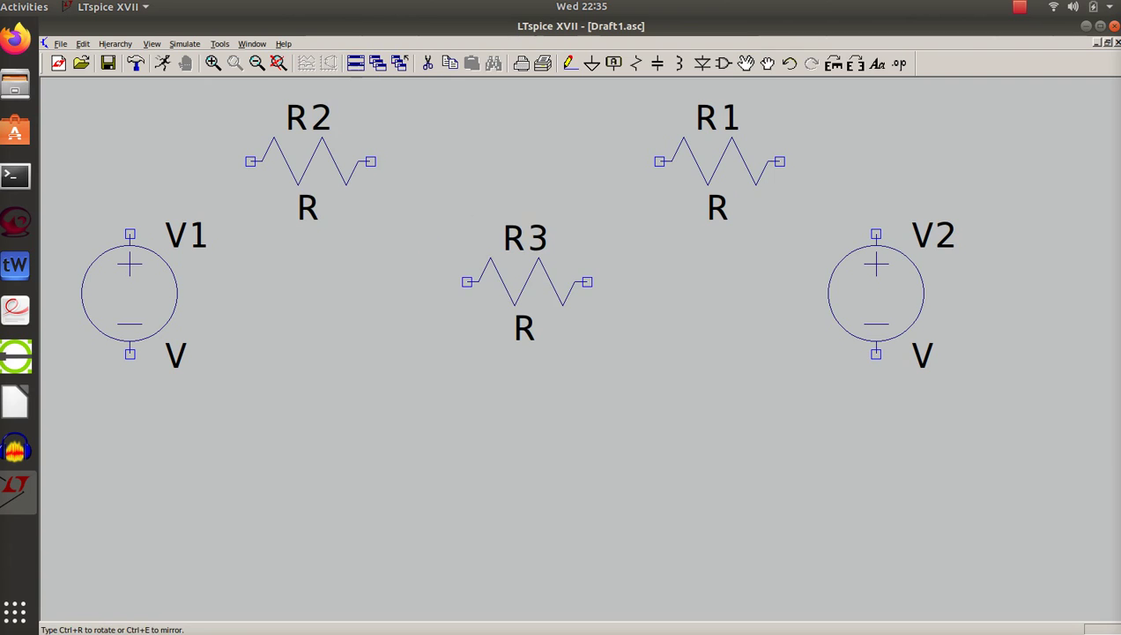
pyautogui.press('Escape')
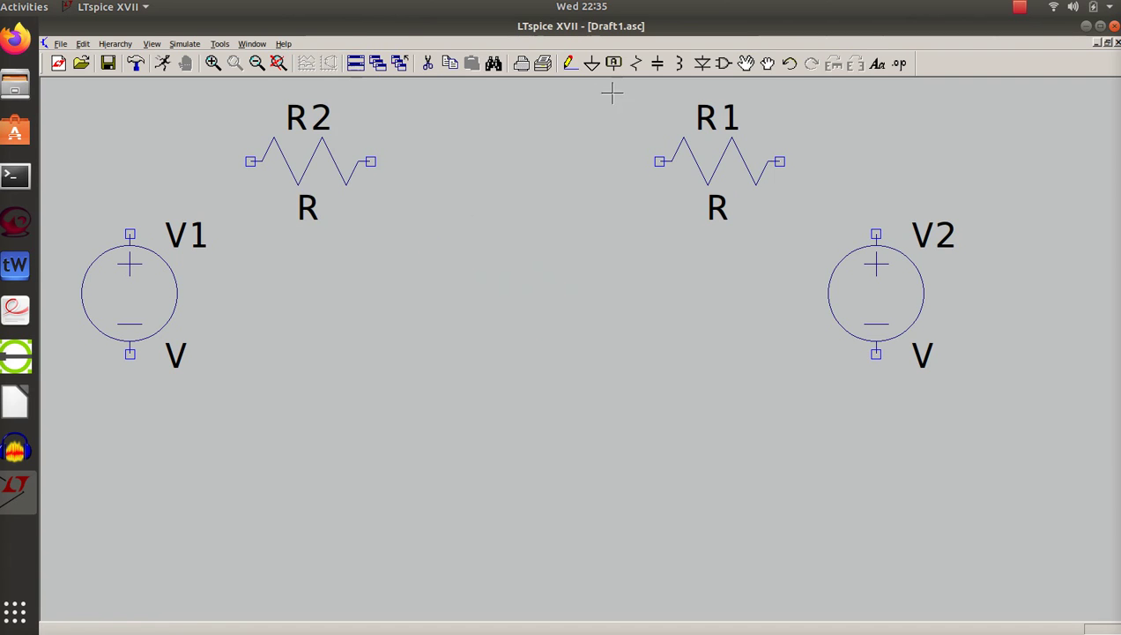
# - Place a vertical resistor midway between the two voltage sources, level with them
pyautogui.click(636, 63)
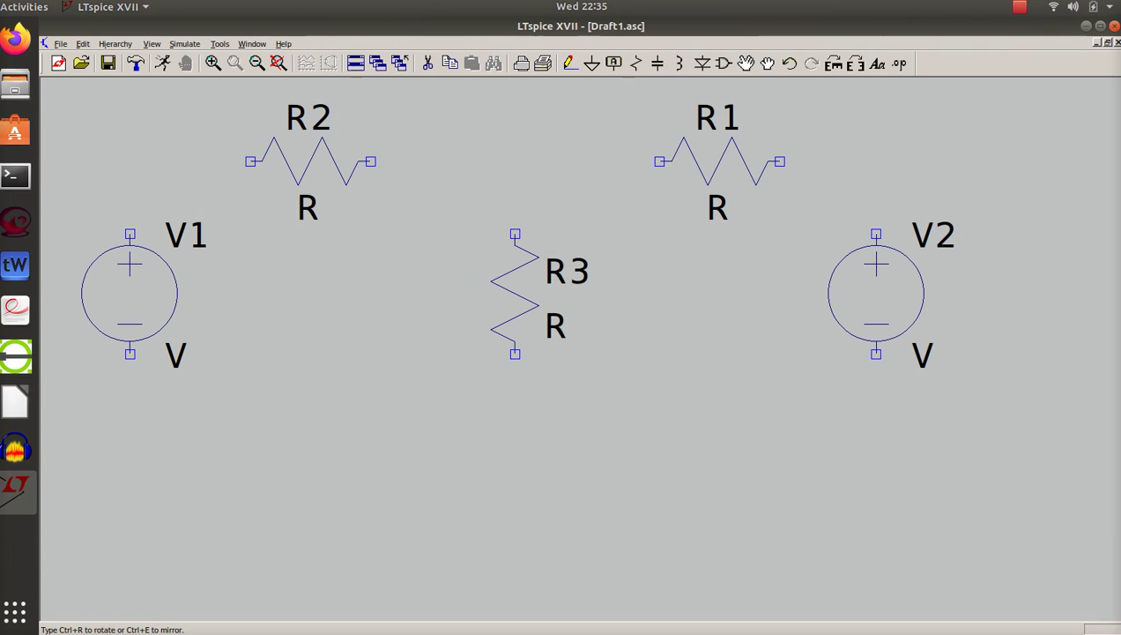
pyautogui.click(515, 294)
pyautogui.press('Escape')
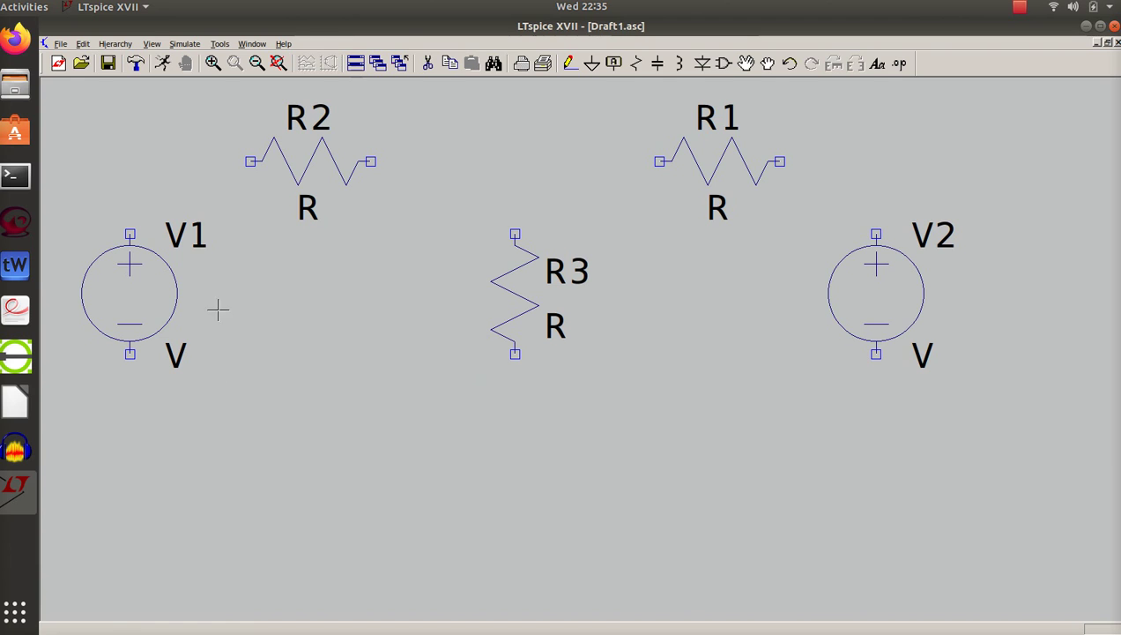
# - Wire V1's positive terminal through R2 and R1 in series to V2's positive terminal, forming the upper rail
pyautogui.click(571, 68)
pyautogui.click(129, 234)
pyautogui.click(130, 162)
pyautogui.click(250, 161)
pyautogui.click(370, 162)
pyautogui.click(659, 161)
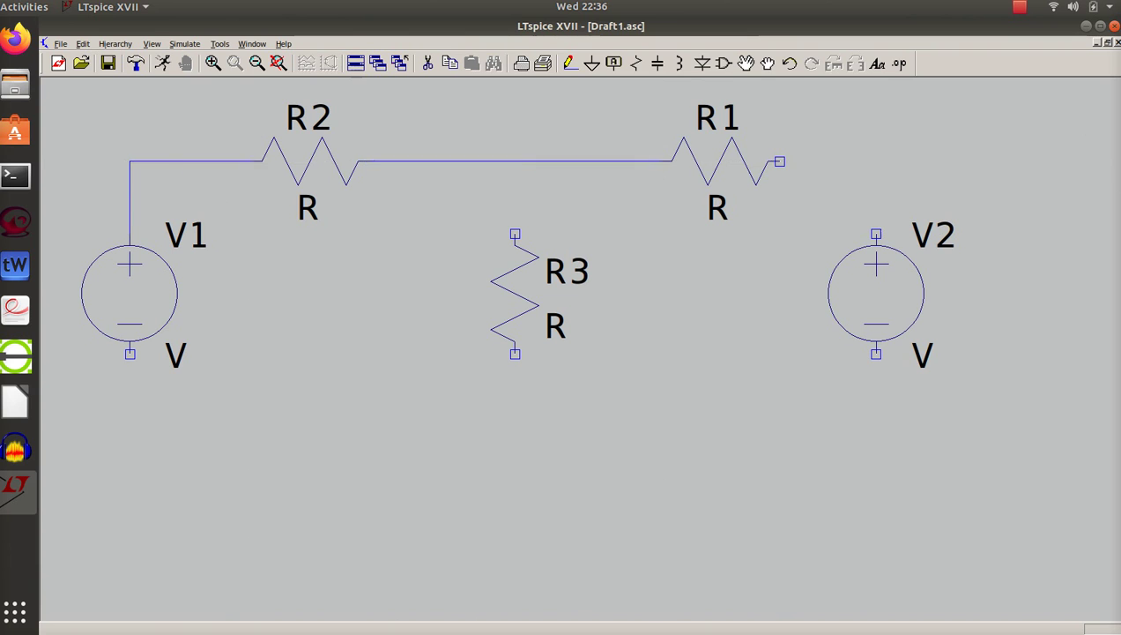
pyautogui.click(780, 161)
pyautogui.click(877, 161)
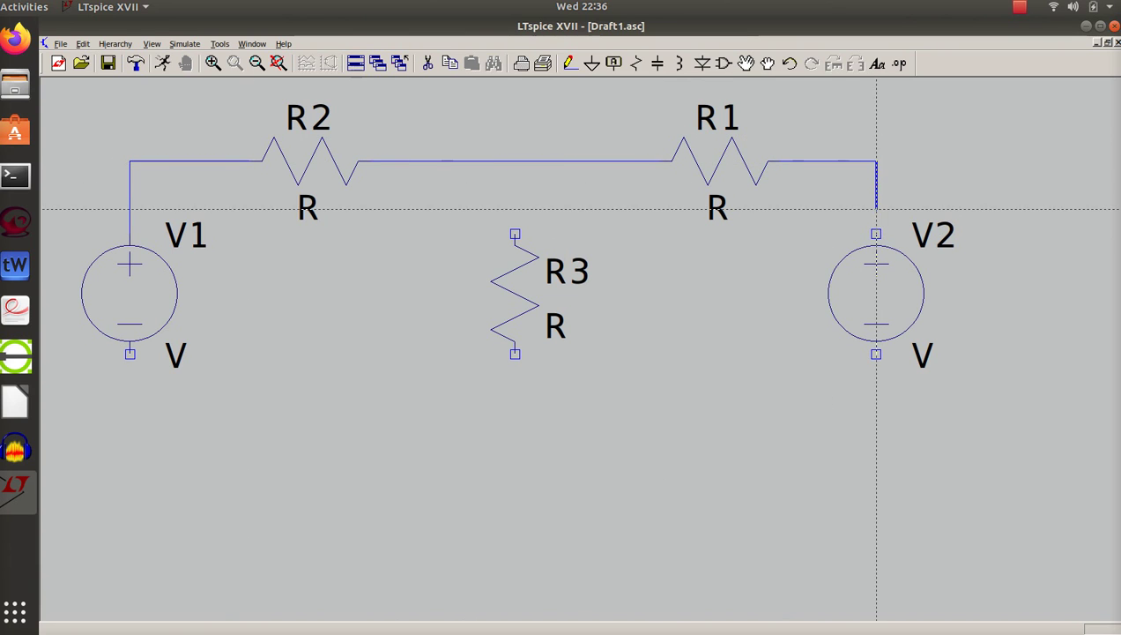
pyautogui.click(877, 234)
# - Wire V2's negative terminal to V1's negative terminal with a straight rail running below the components
pyautogui.click(877, 353)
pyautogui.click(876, 425)
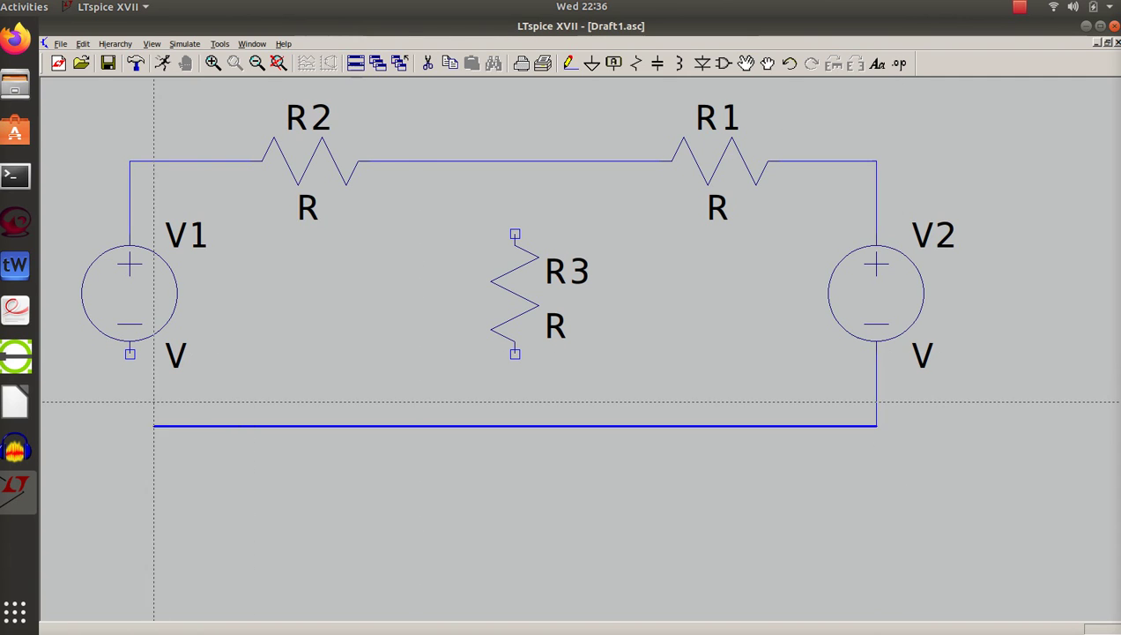
pyautogui.click(129, 426)
pyautogui.click(130, 354)
pyautogui.click(130, 354)
pyautogui.press('Escape')
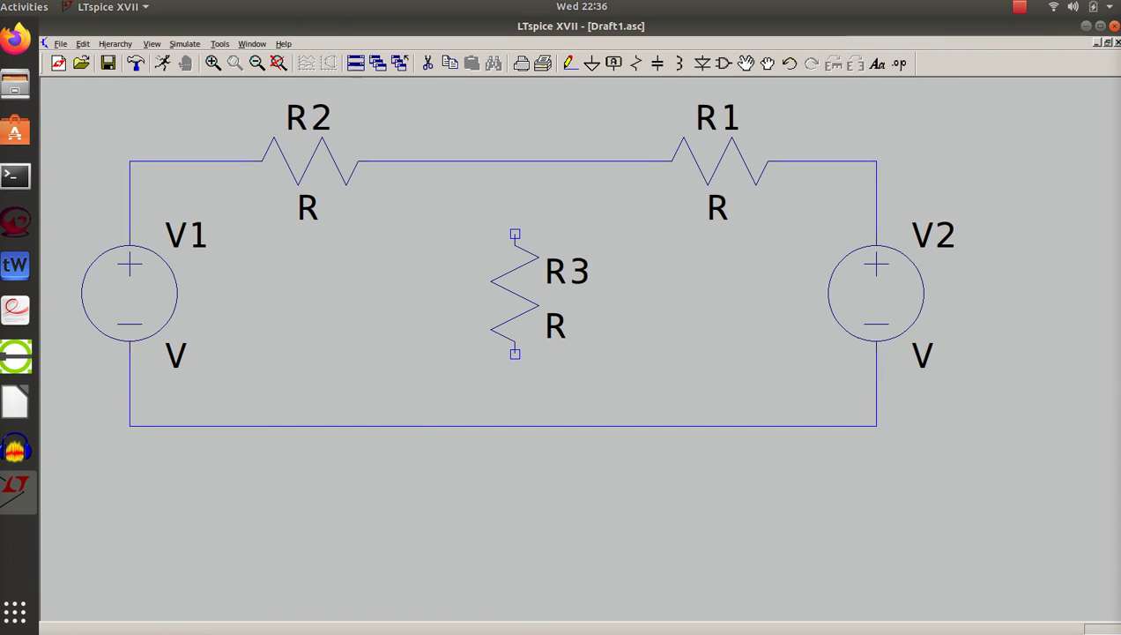
# - Connect R3's lower end to the bottom wire and its upper end to the wire between R2 and R1
pyautogui.click(515, 353)
pyautogui.click(515, 426)
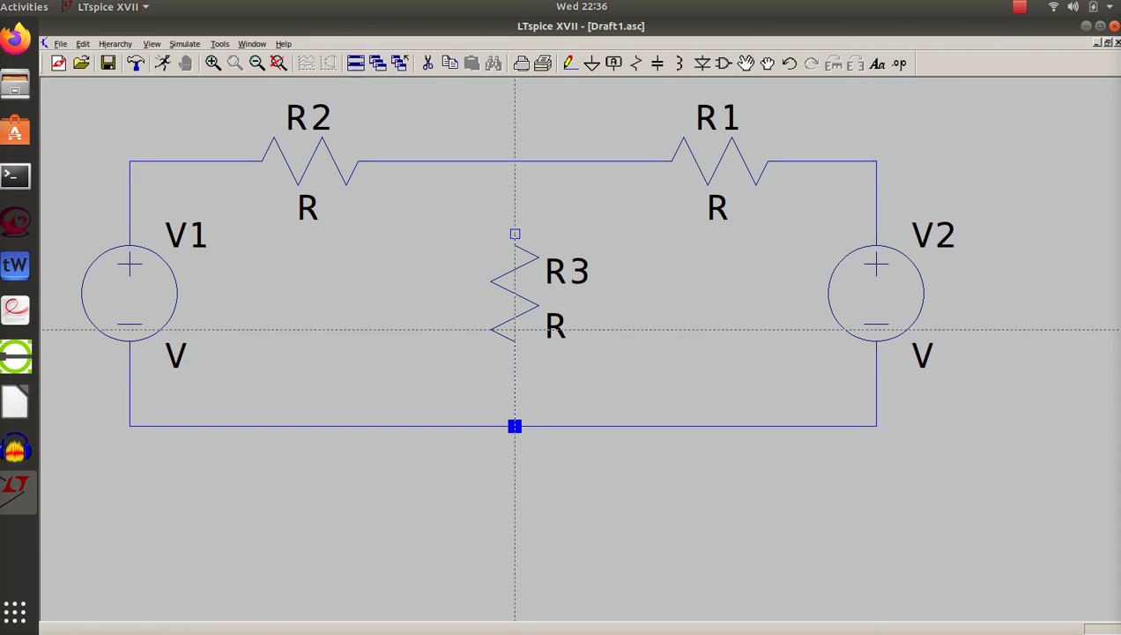
pyautogui.click(515, 233)
pyautogui.click(515, 161)
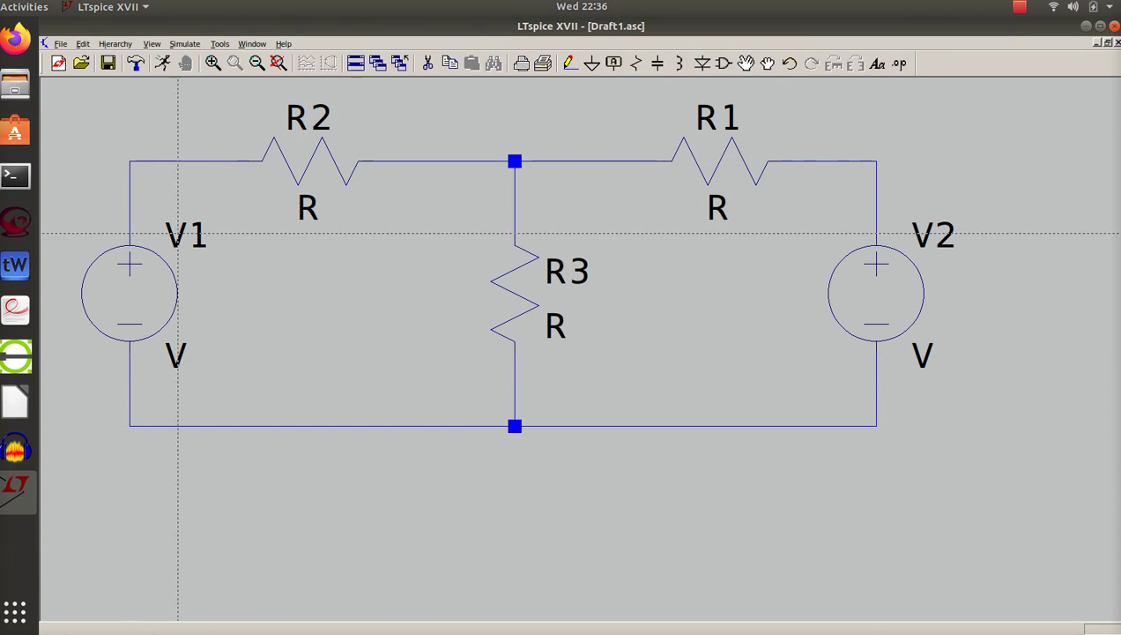
pyautogui.press('Escape')
# - Place a ground symbol on the bottom wire between V1 and R3
pyautogui.click(592, 65)
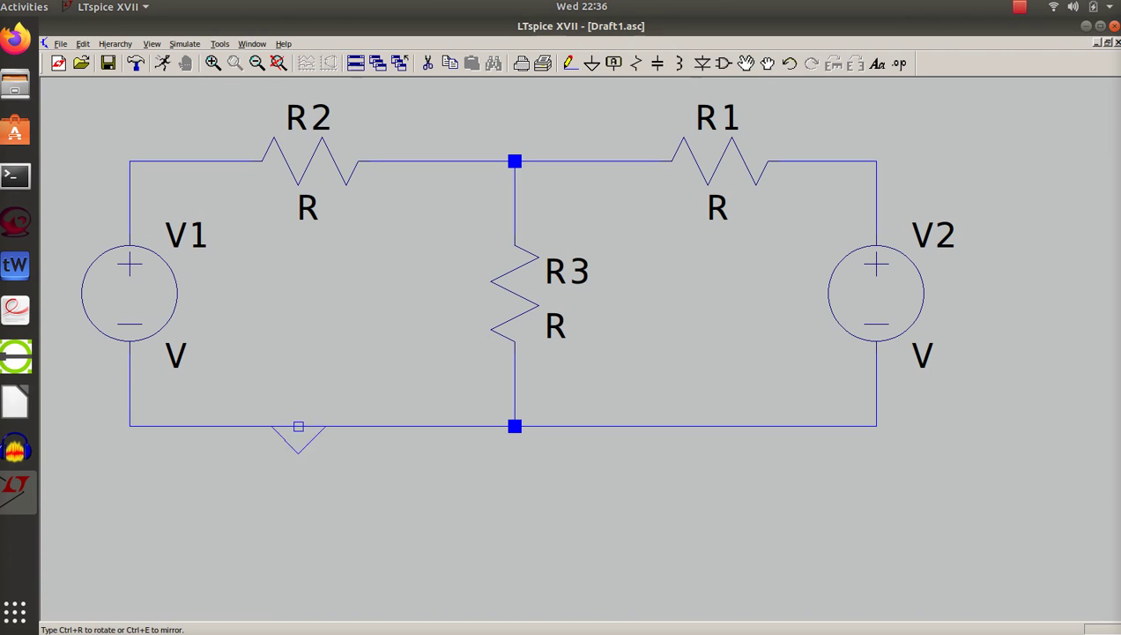
pyautogui.click(274, 427)
pyautogui.press('Escape')
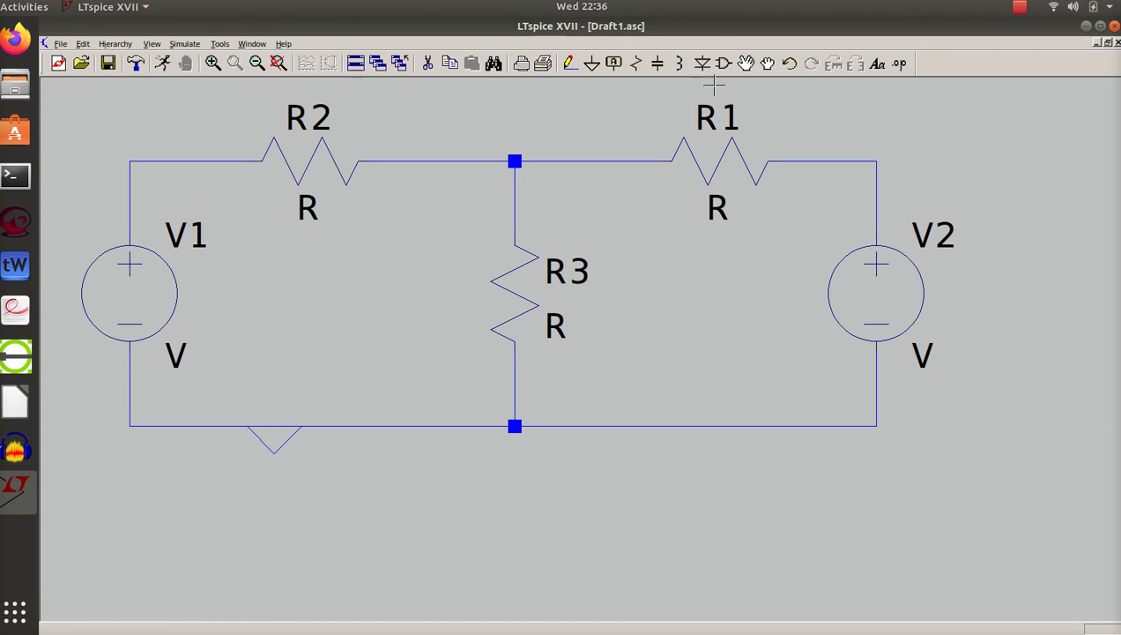
# - Label the net between V1 and R2 as 1
pyautogui.click(614, 64)
pyautogui.write('1')
pyautogui.click(628, 381)
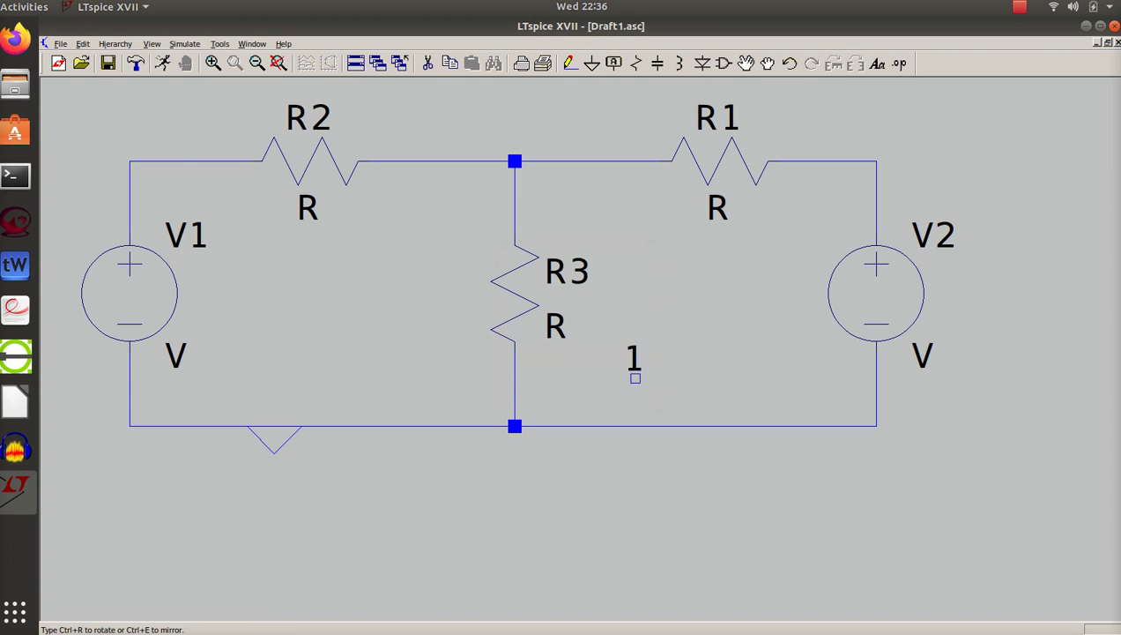
pyautogui.click(175, 161)
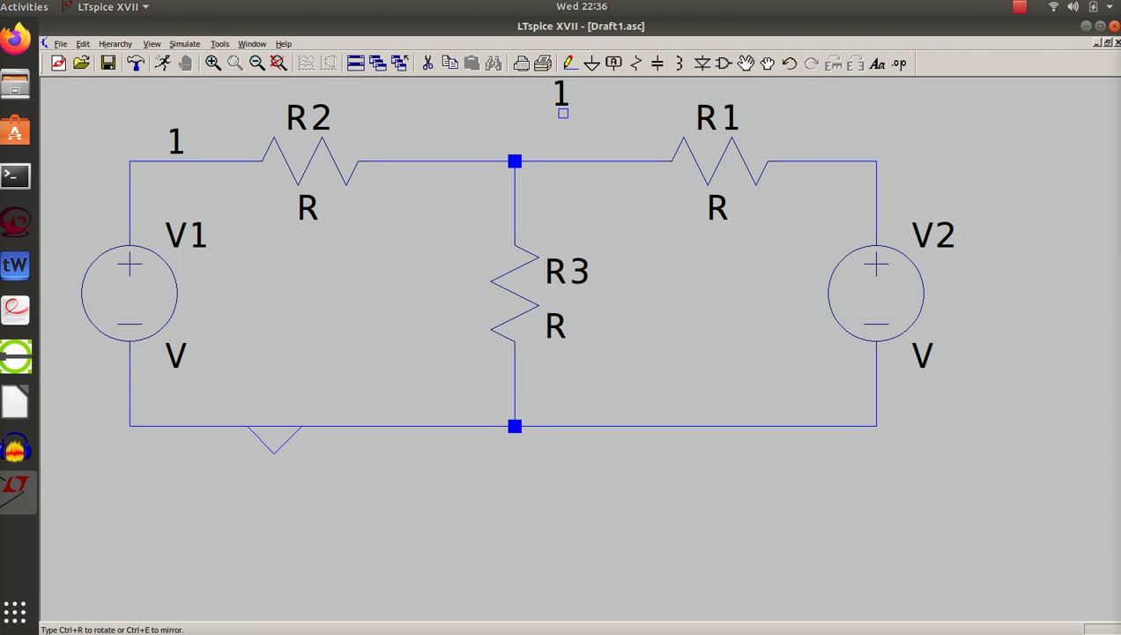
pyautogui.press('Escape')
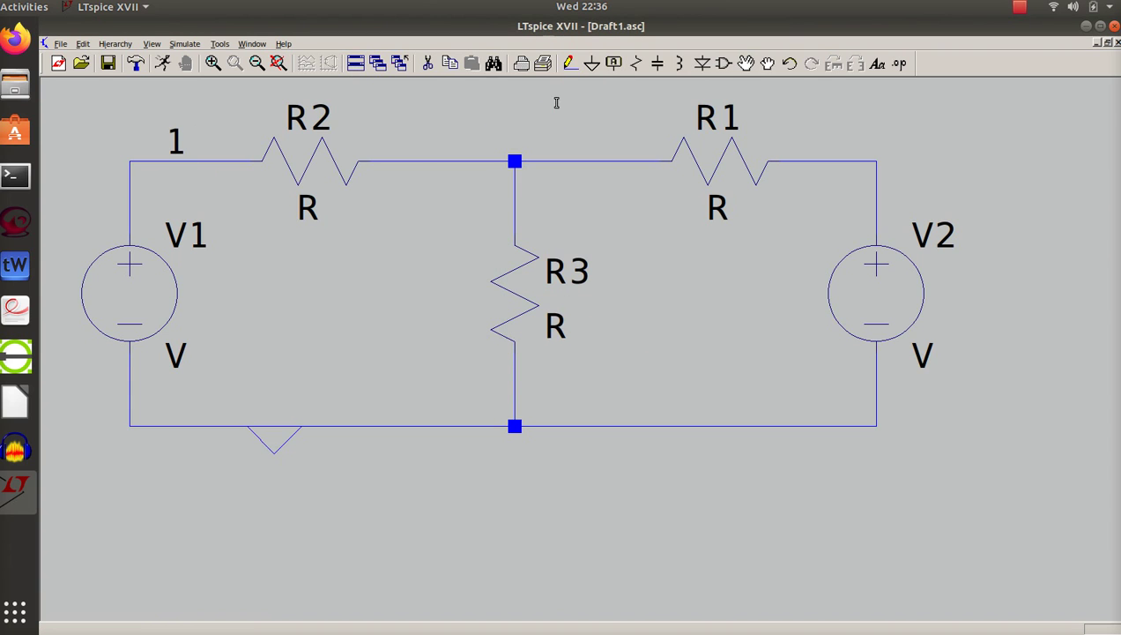
# - Label the net joining R2, R3 and R1 as 2 and fit the whole circuit in view
pyautogui.click(614, 65)
pyautogui.write('2')
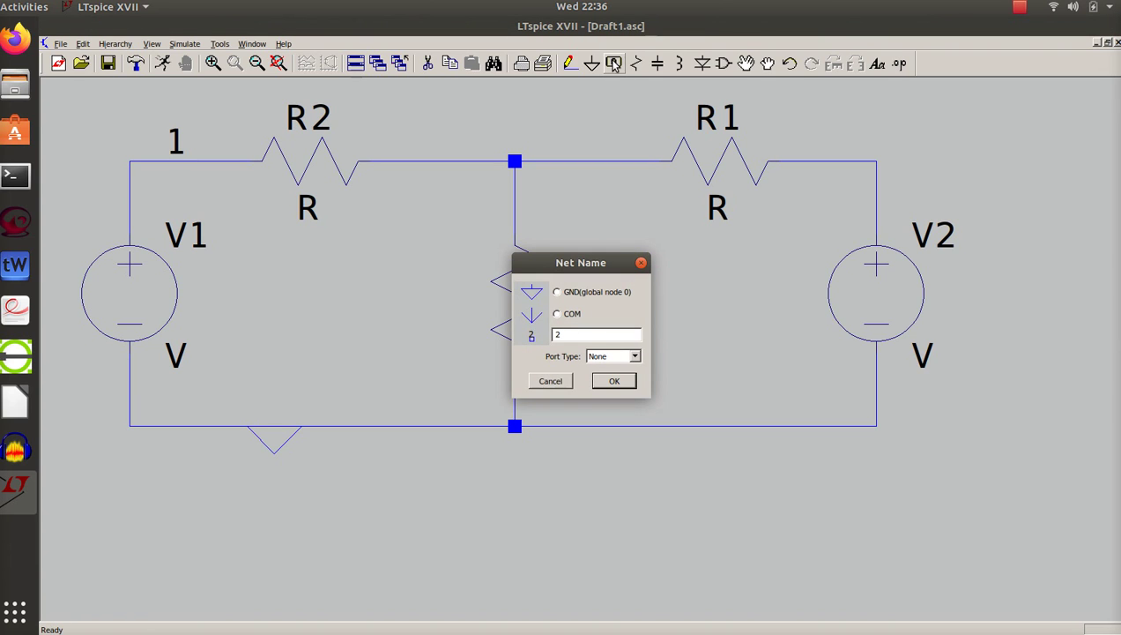
pyautogui.click(615, 381)
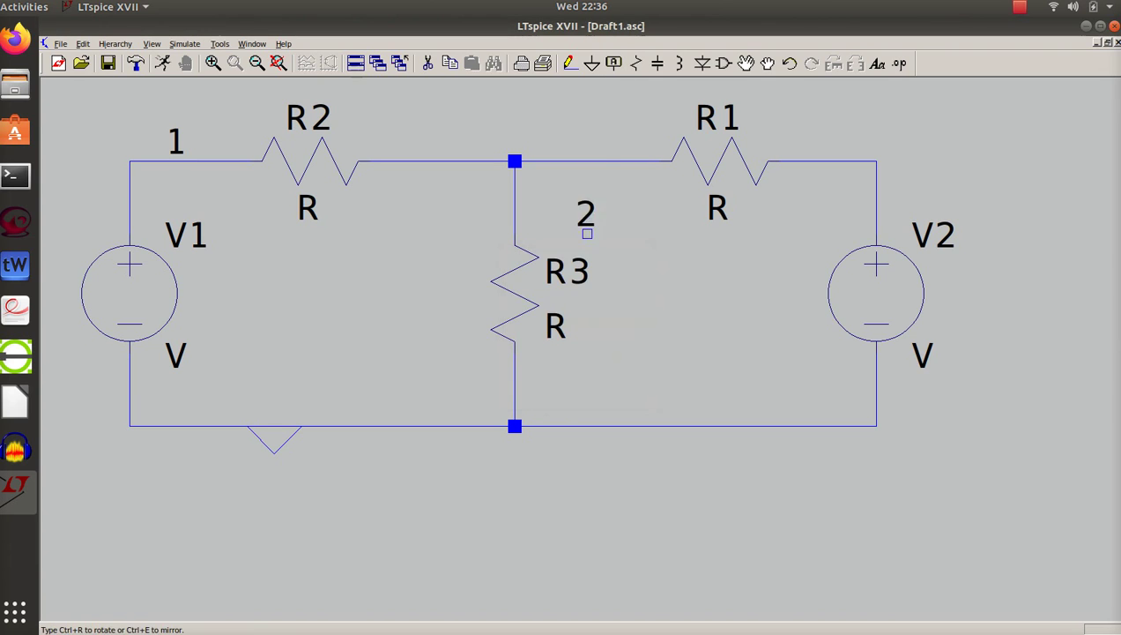
pyautogui.click(587, 161)
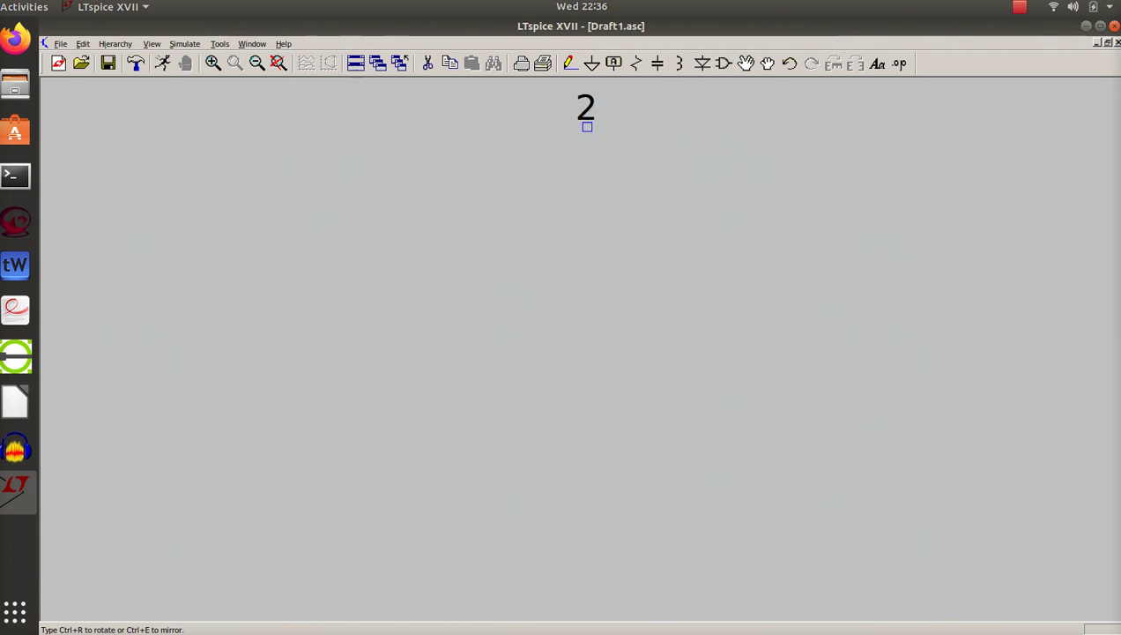
pyautogui.press('Escape')
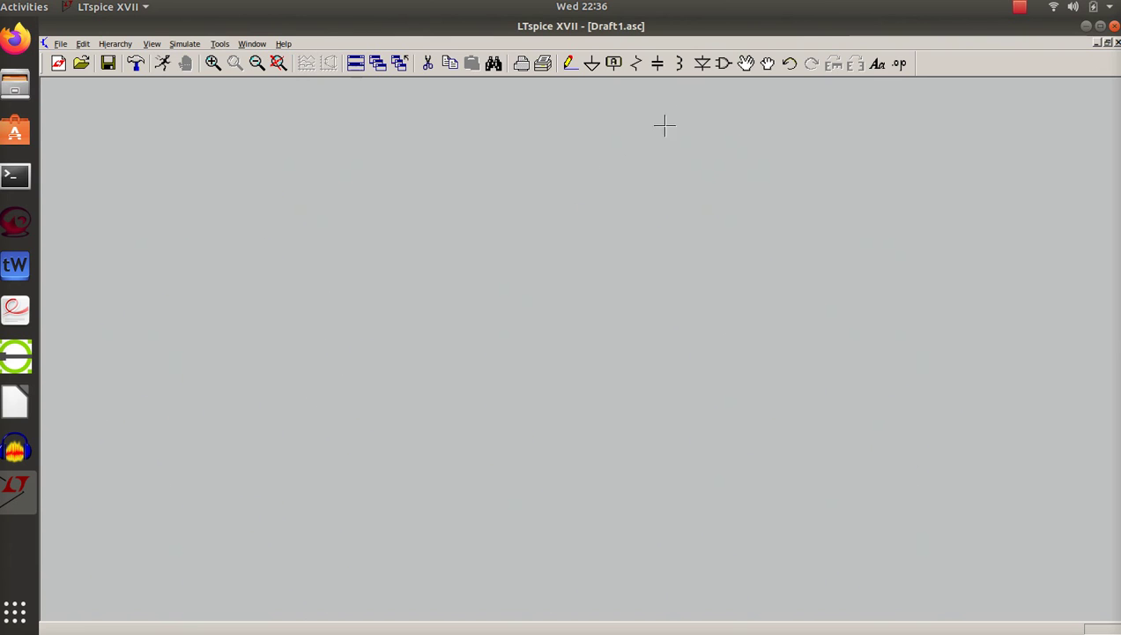
pyautogui.press('space')
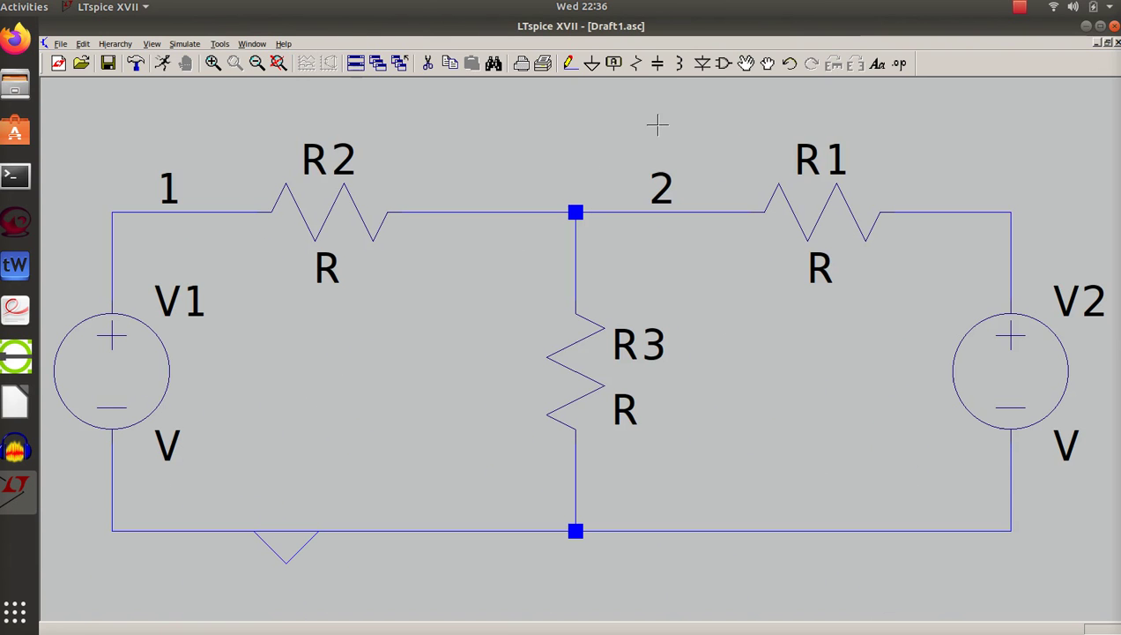
# - Label the net between R1 and V2 as 3, at the upper corner of the wire
pyautogui.click(615, 63)
pyautogui.write('3')
pyautogui.click(615, 381)
pyautogui.click(1010, 212)
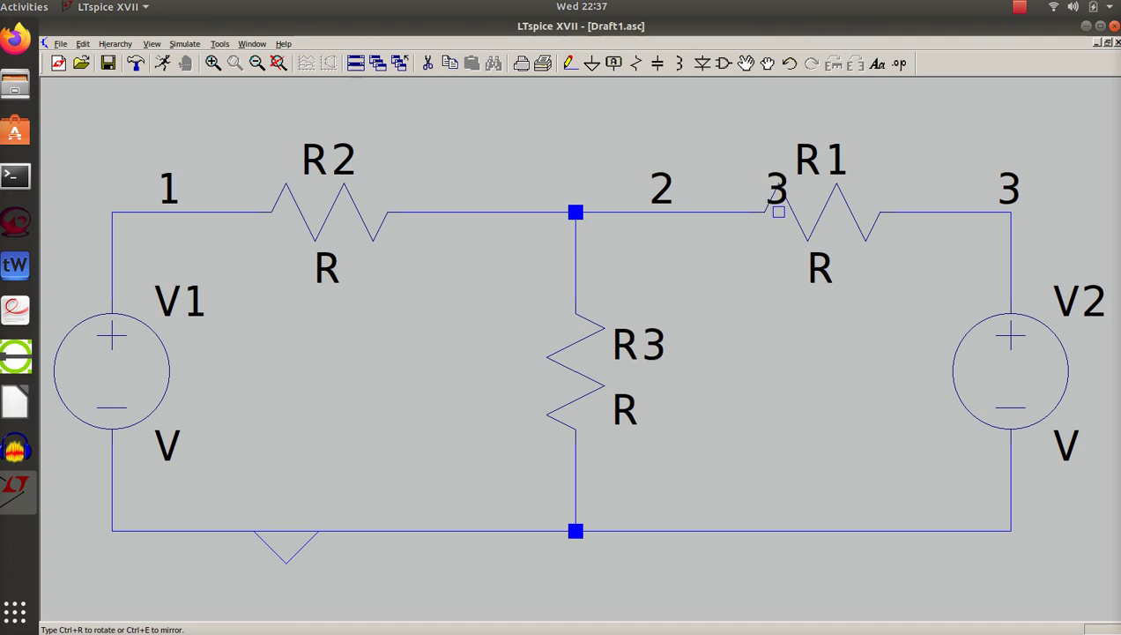
pyautogui.press('Escape')
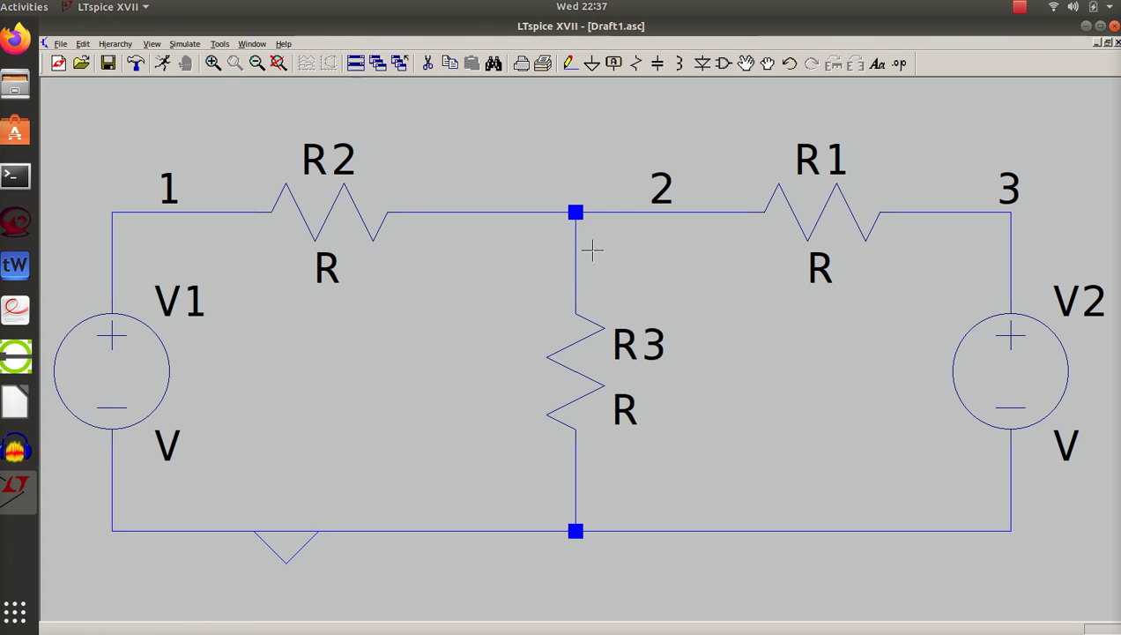
# - Set the DC value of voltage source V1 to 12 V
pyautogui.rightClick(120, 373)
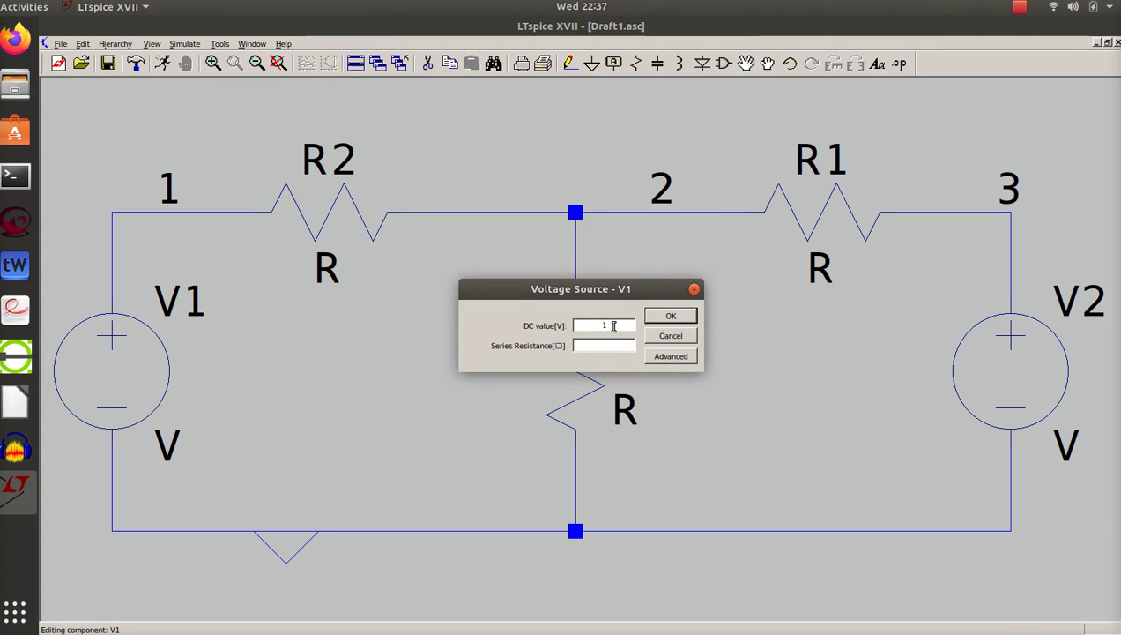
pyautogui.write('12')
pyautogui.click(684, 317)
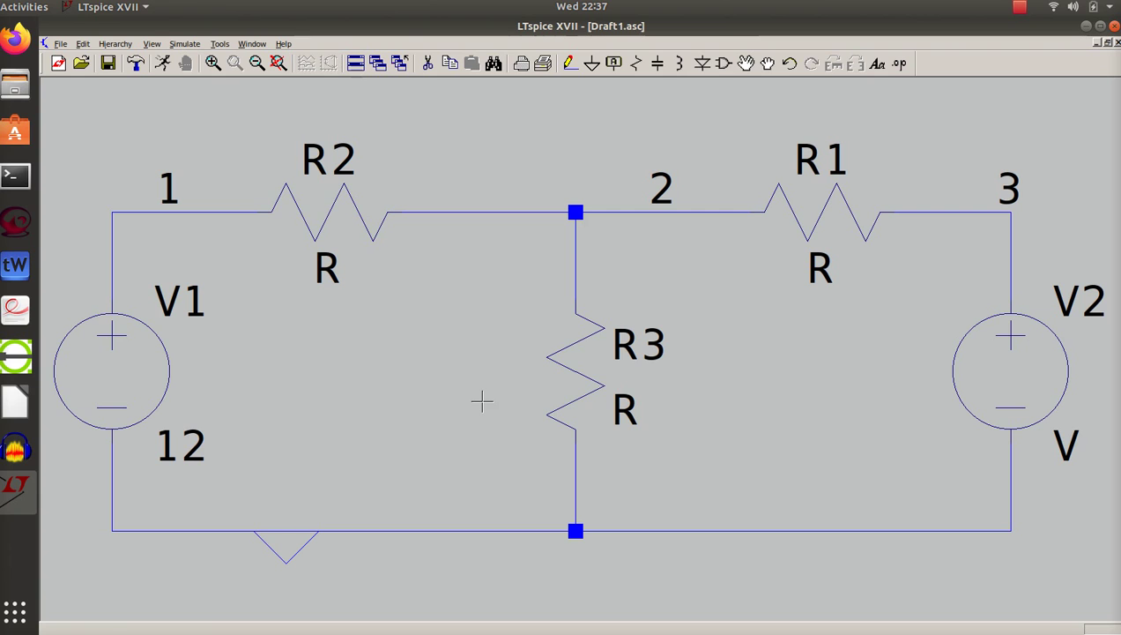
# - Set the resistance of R2 to 4k and of R3 to 6k
pyautogui.rightClick(342, 204)
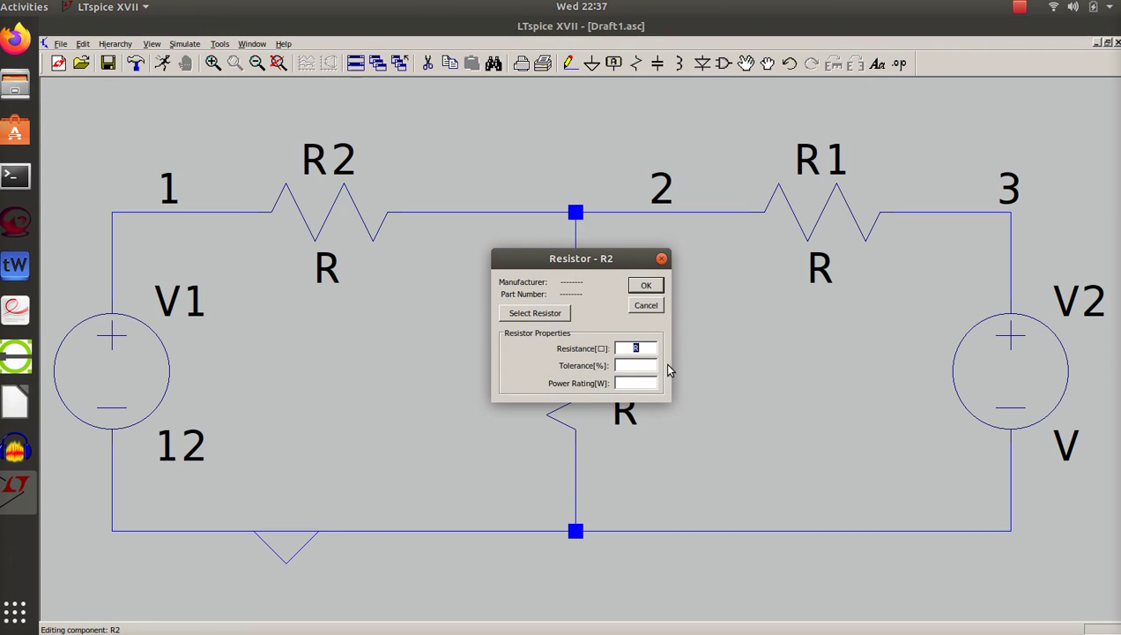
pyautogui.write('4k')
pyautogui.click(652, 284)
pyautogui.rightClick(577, 381)
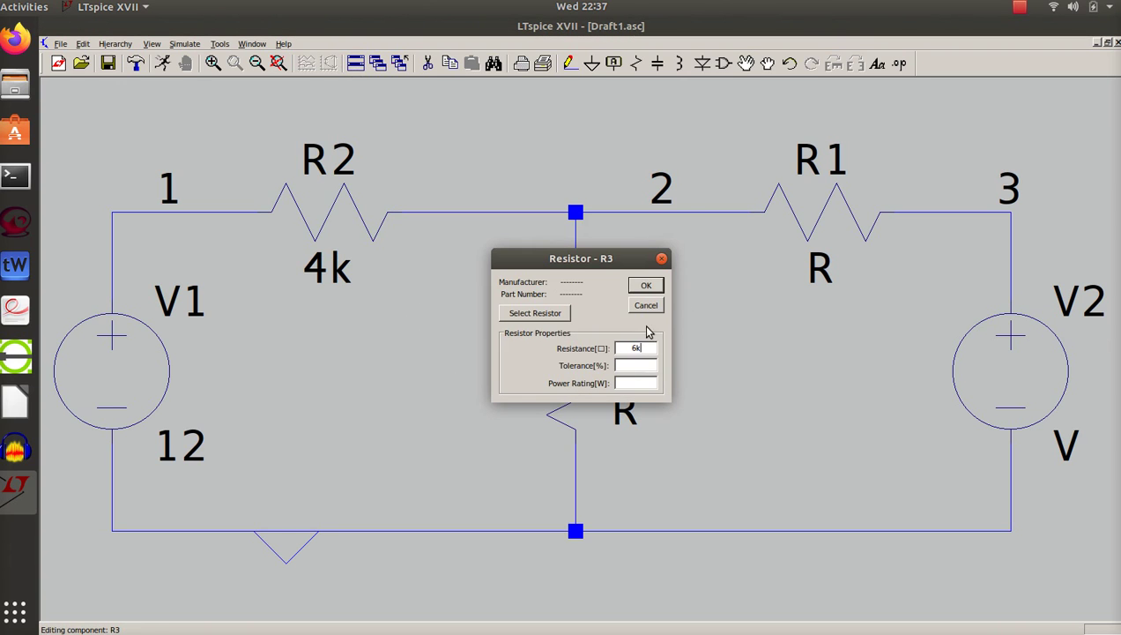
pyautogui.click(648, 285)
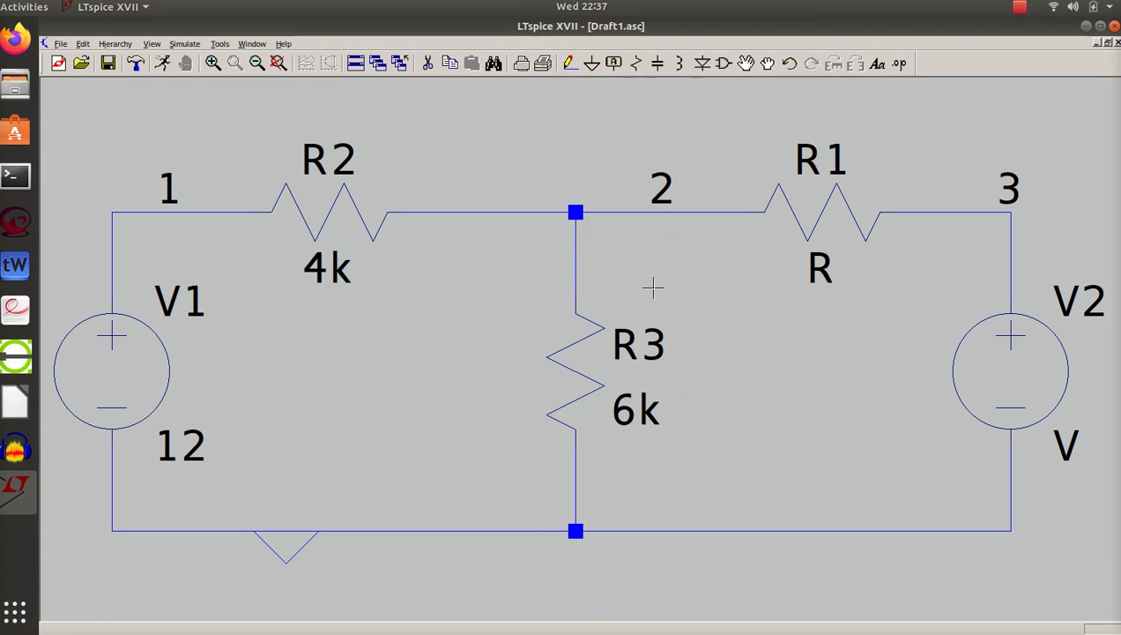
# - Set the resistance of R1 to 5k
pyautogui.rightClick(833, 213)
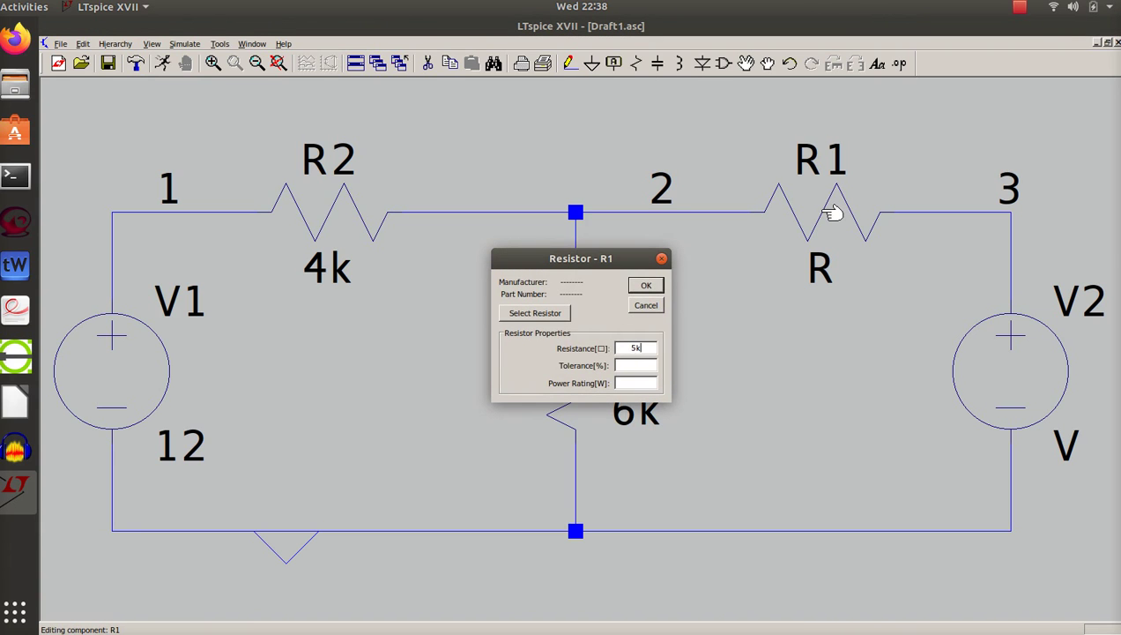
pyautogui.press('Return')
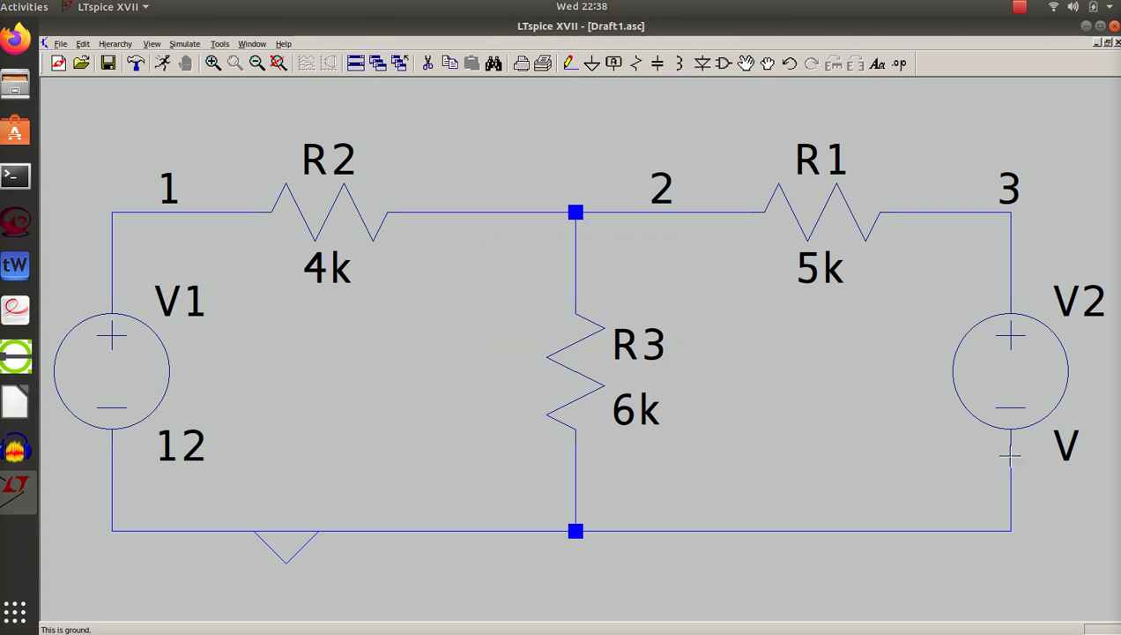
# - Define voltage source V2 as a SINE function with amplitude 17 V, frequency 50 Hz and 5 cycles
pyautogui.rightClick(1015, 368)
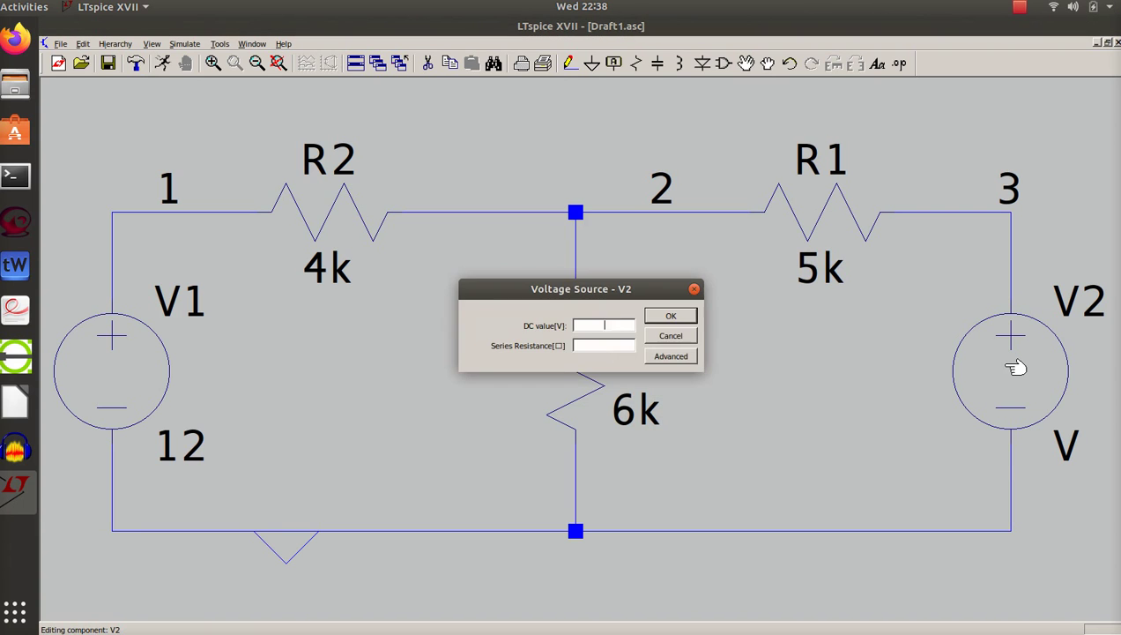
pyautogui.click(671, 356)
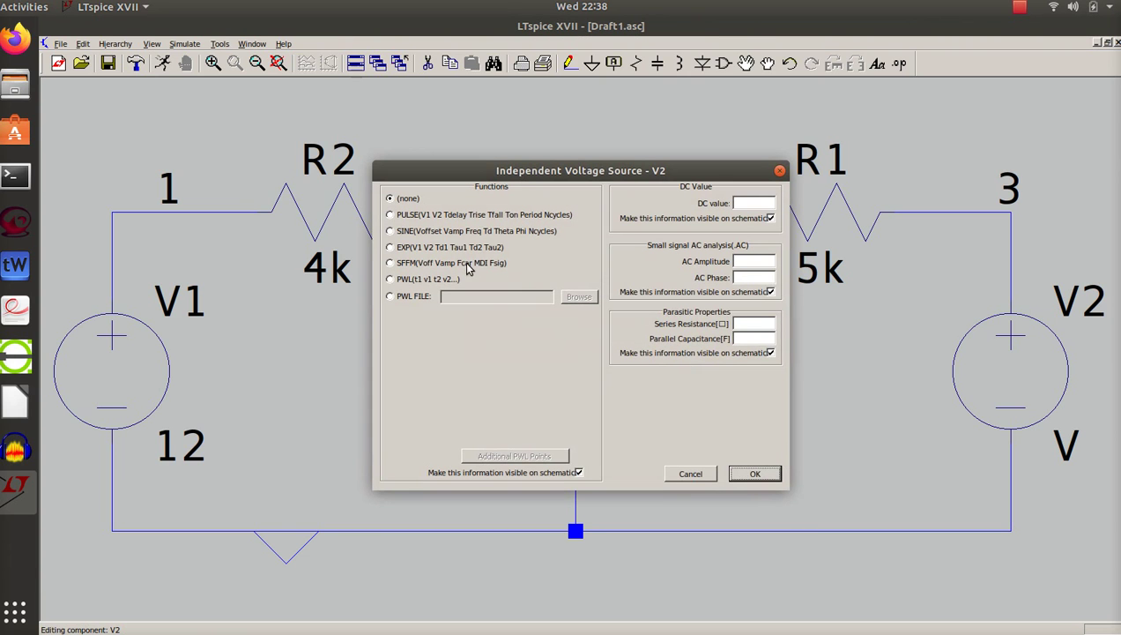
pyautogui.click(390, 231)
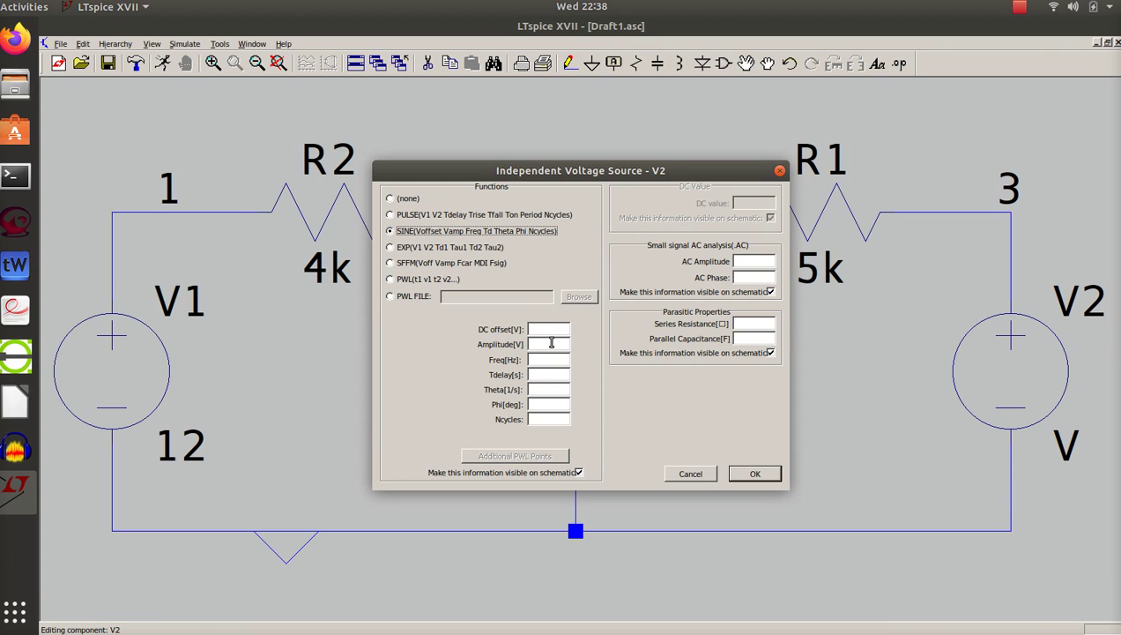
pyautogui.click(553, 343)
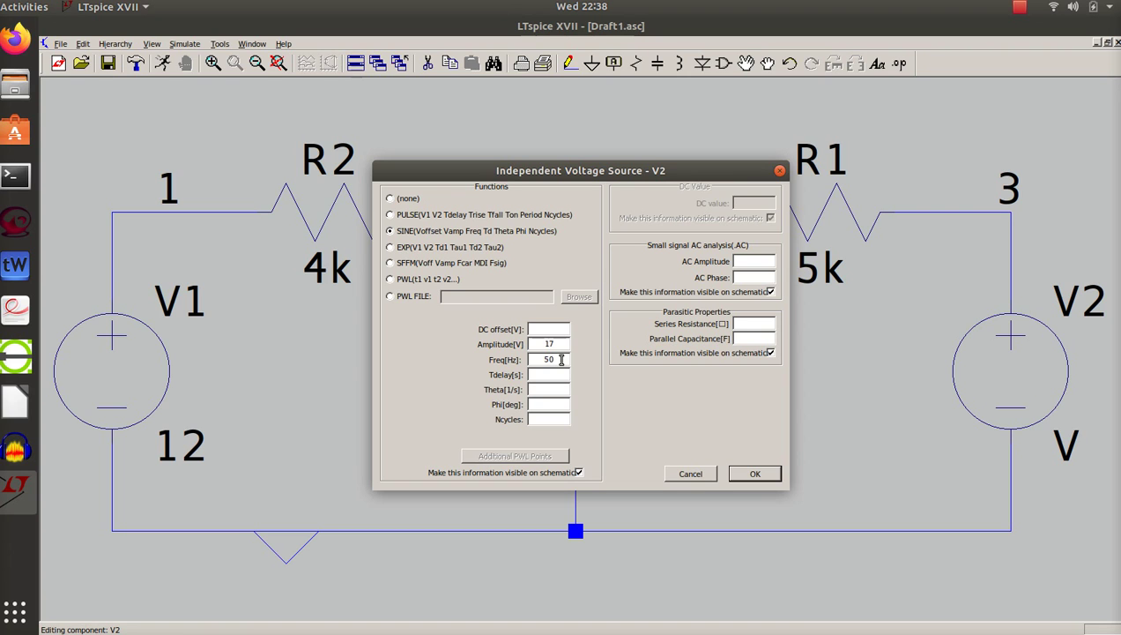
pyautogui.click(560, 420)
pyautogui.click(755, 475)
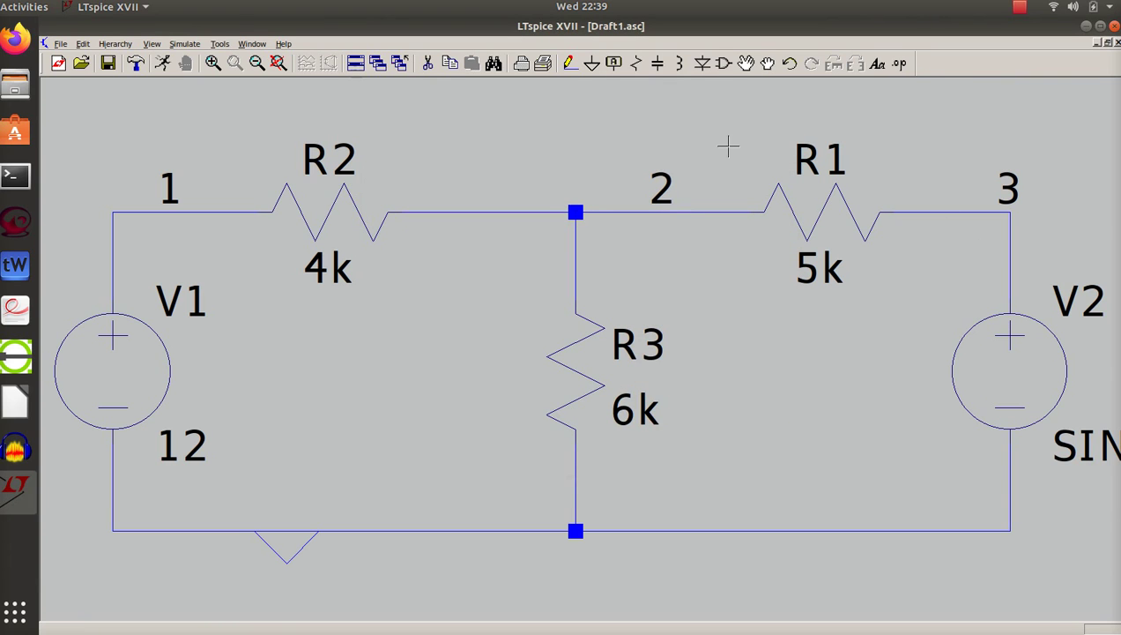
# - Move V2's SINE value text to the area between R3 and V2, just above the bottom wire
pyautogui.click(747, 69)
pyautogui.click(1089, 438)
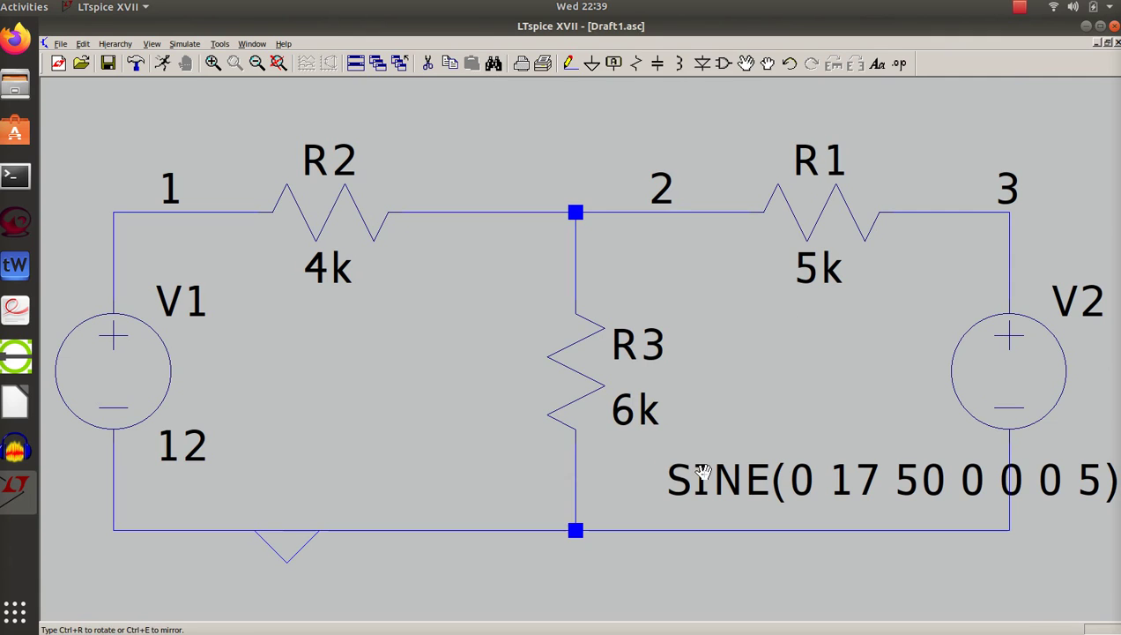
pyautogui.click(668, 478)
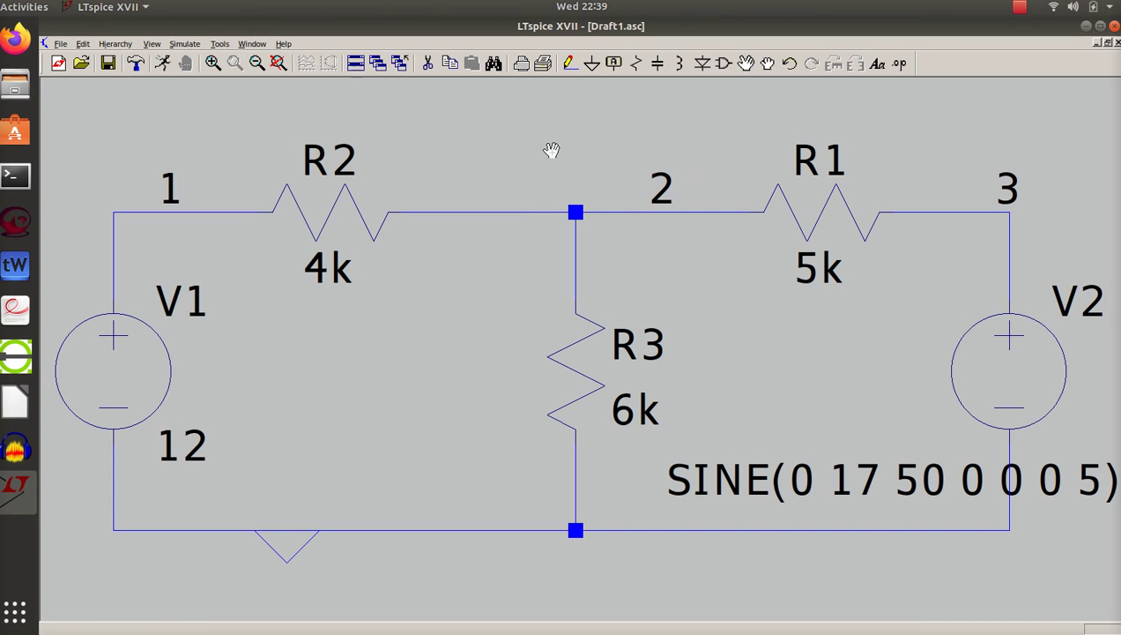
pyautogui.click(183, 44)
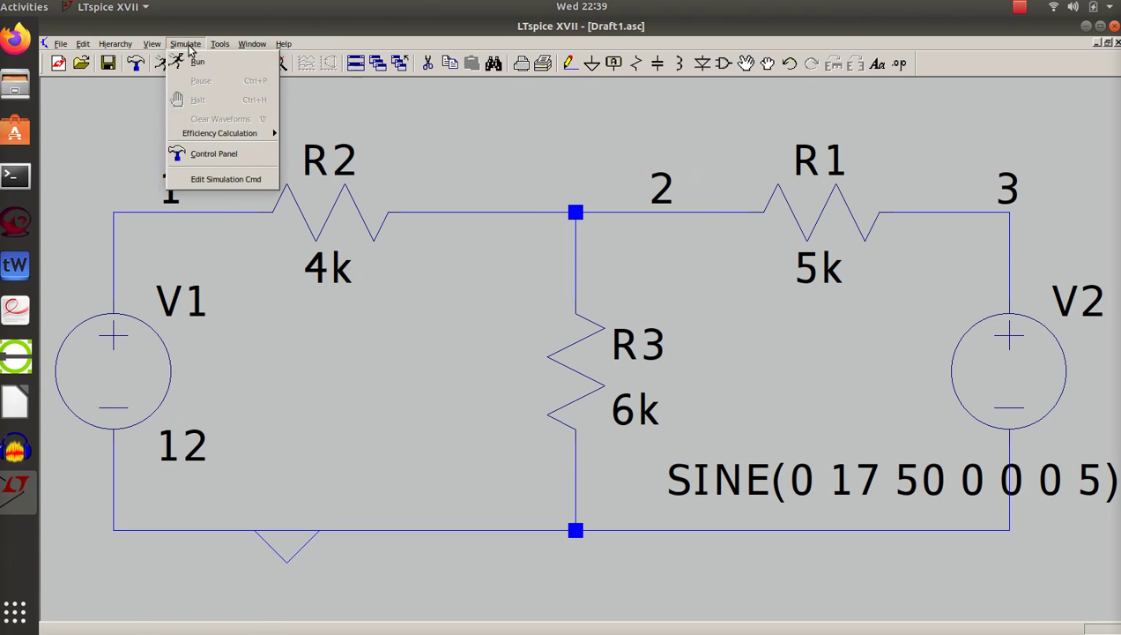
pyautogui.click(216, 179)
pyautogui.click(675, 232)
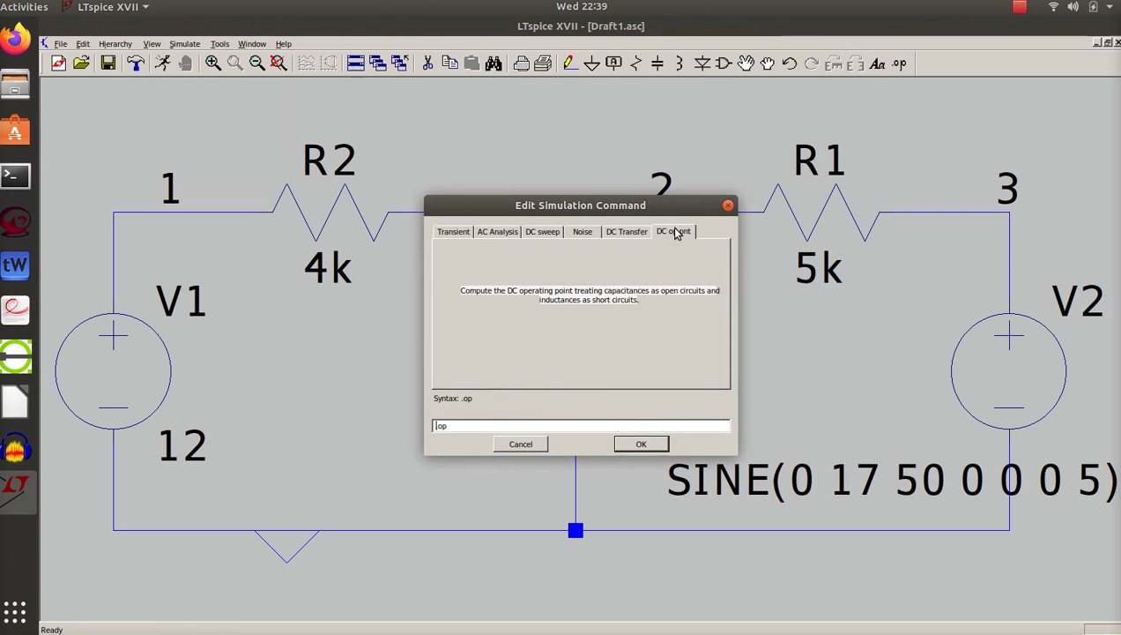
pyautogui.click(640, 445)
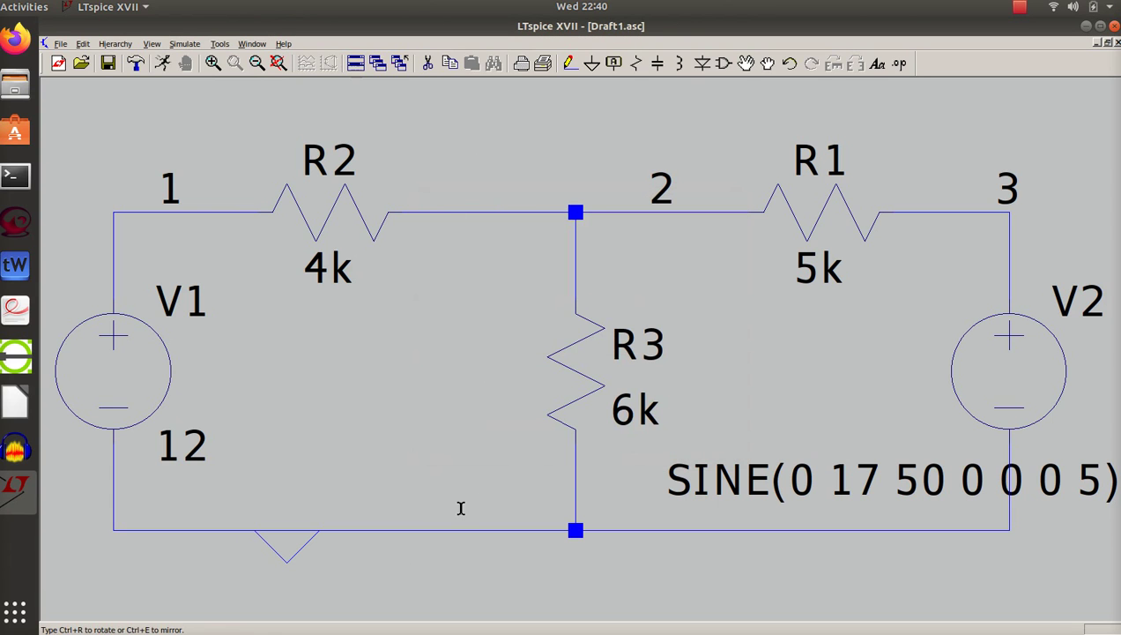
pyautogui.scroll(5, 536, 258)
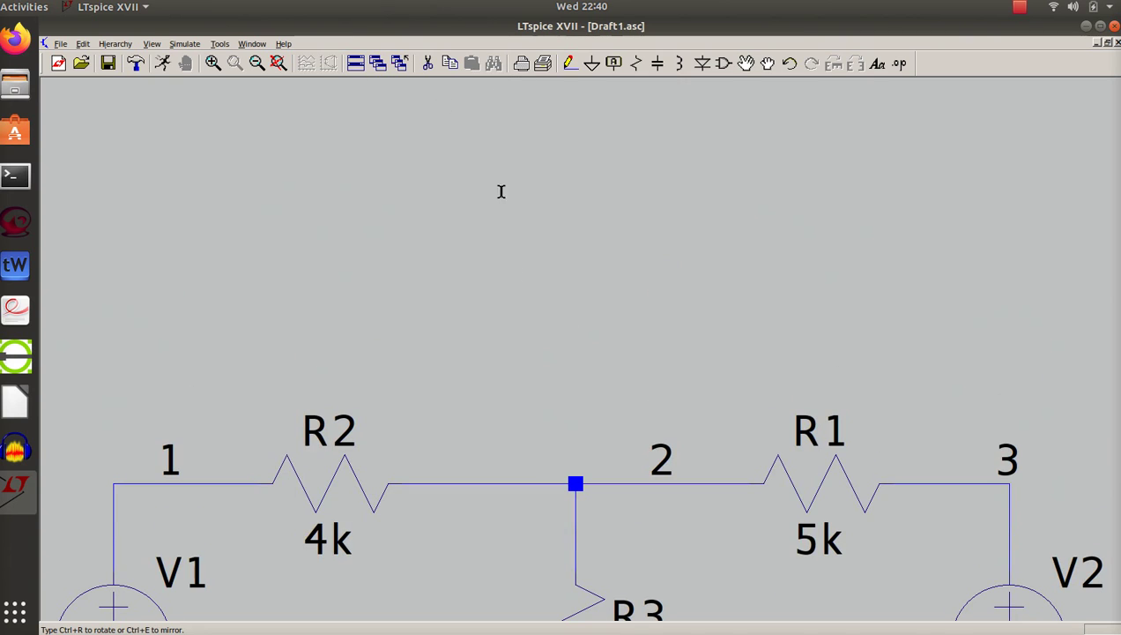
pyautogui.scroll(-5, 505, 309)
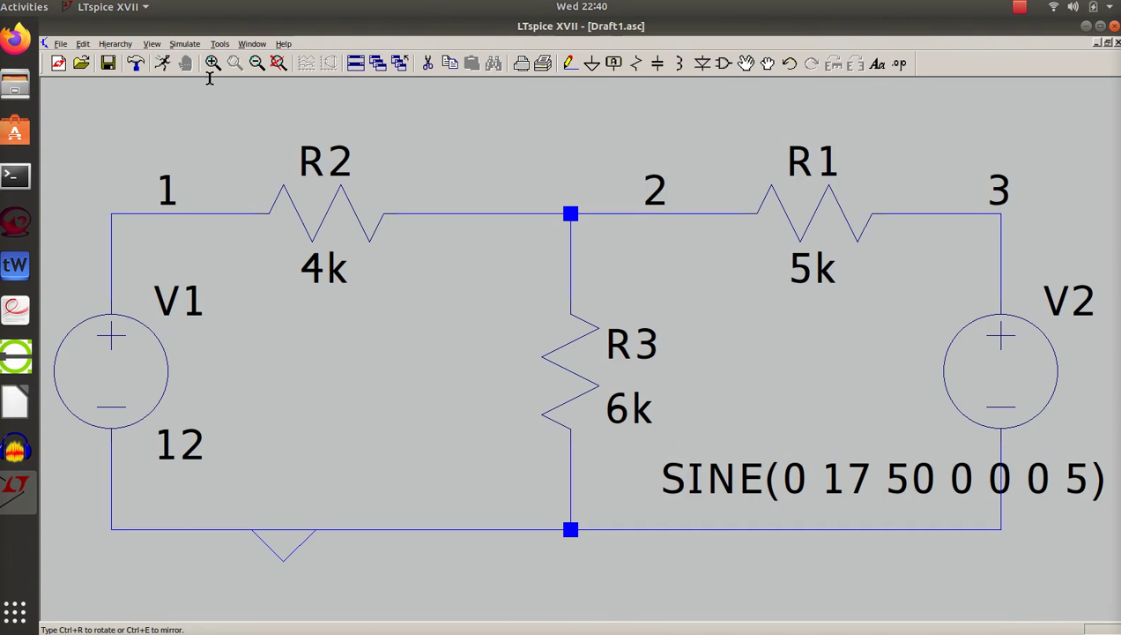
pyautogui.scroll(2, 209, 79)
pyautogui.click(184, 44)
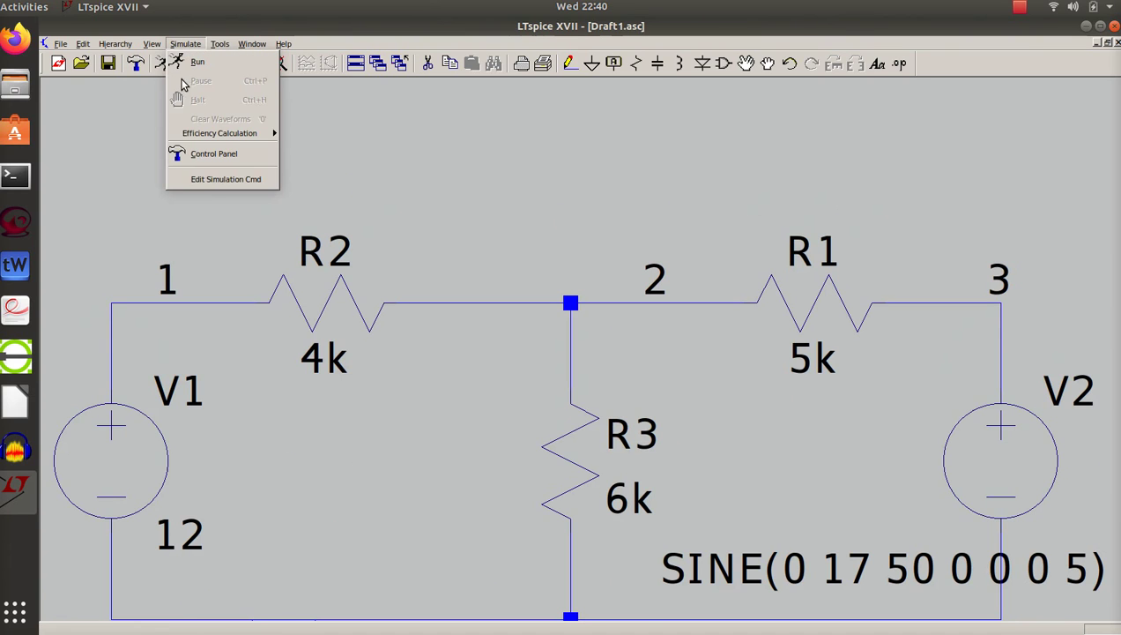
pyautogui.click(212, 180)
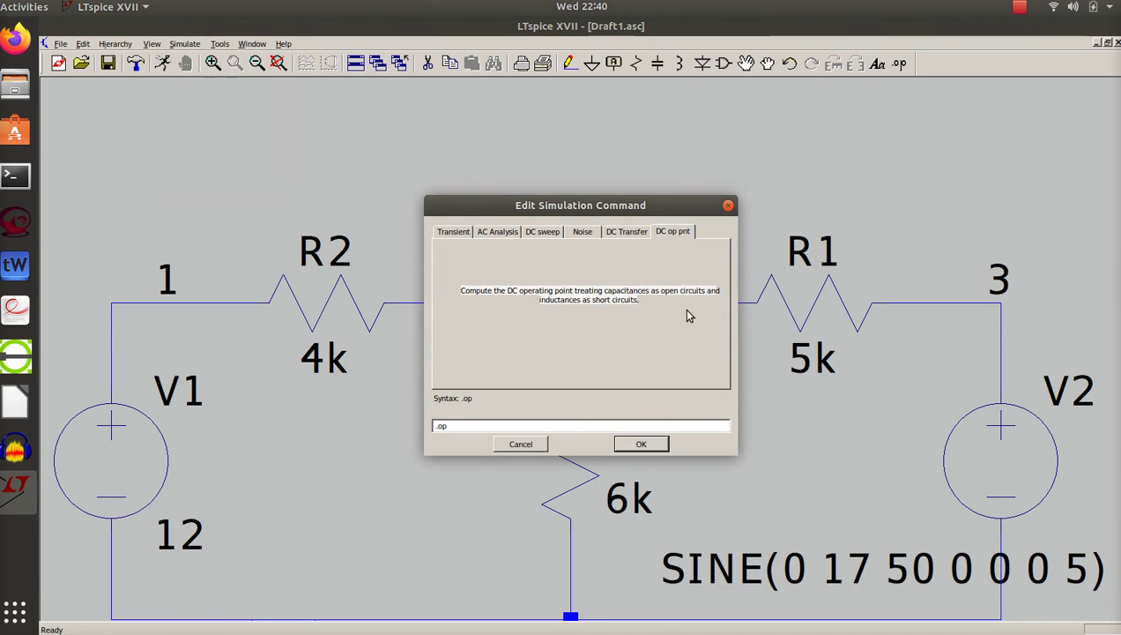
pyautogui.click(642, 444)
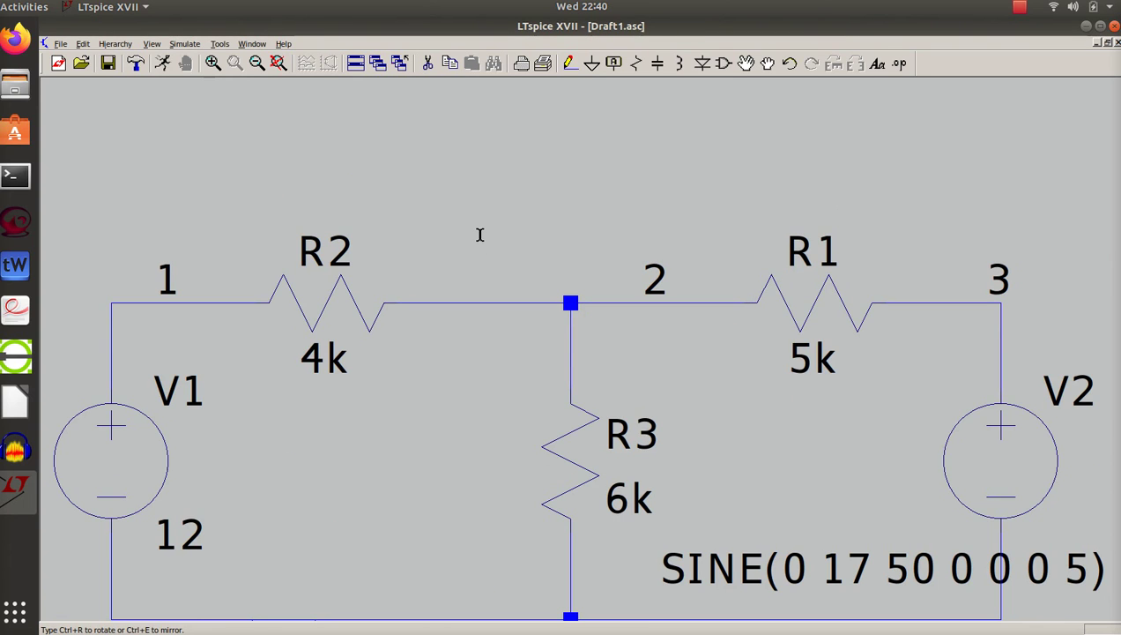
pyautogui.press('Escape')
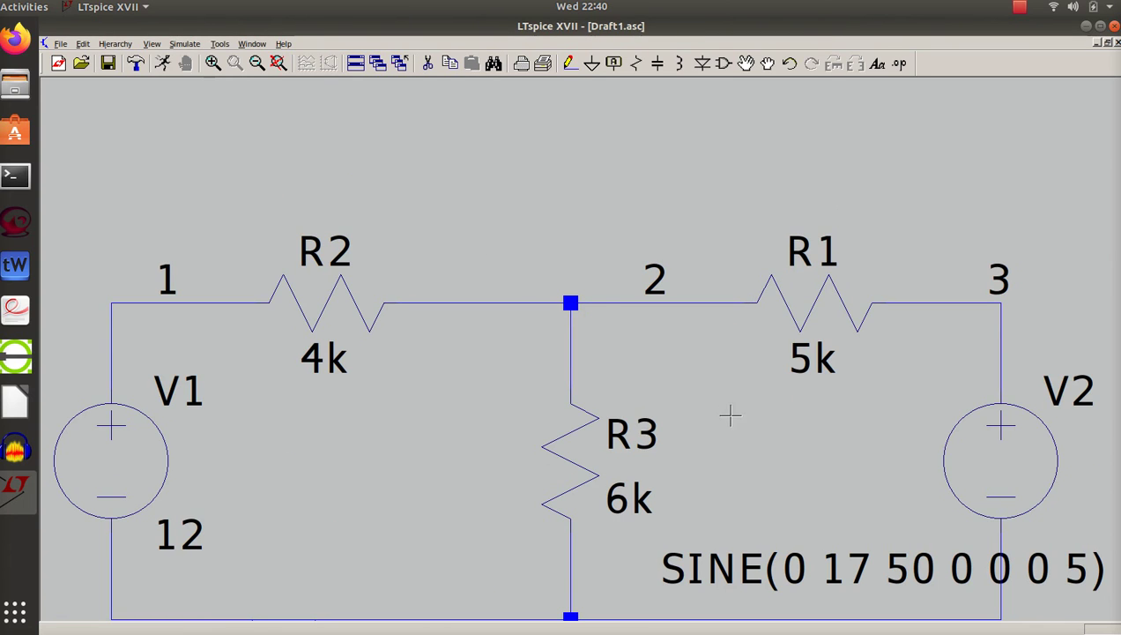
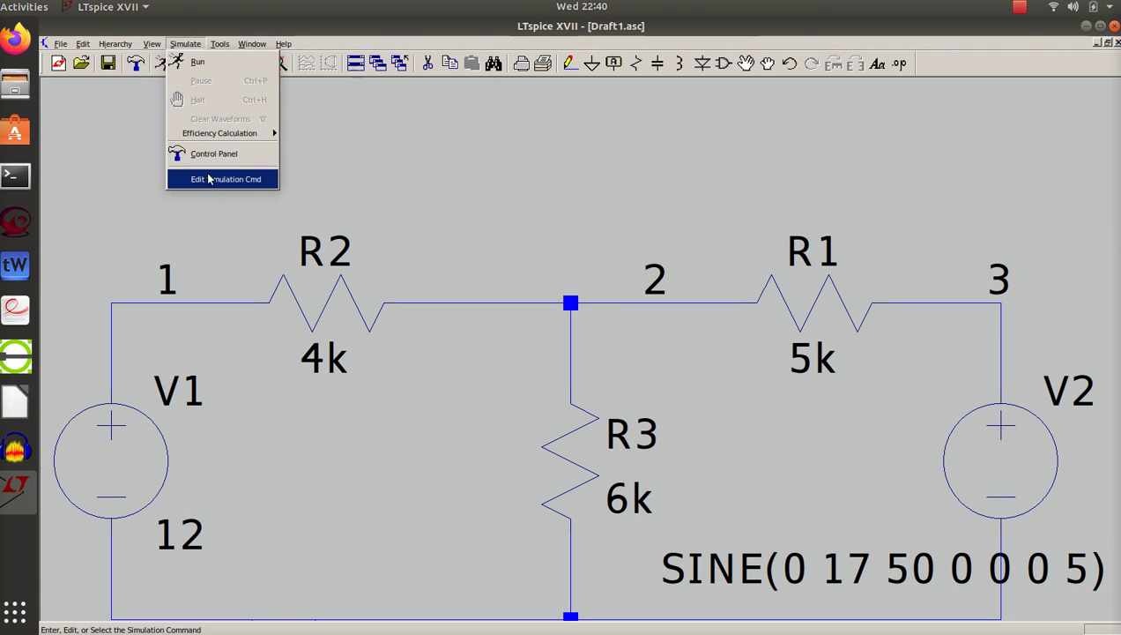
# - Set up an AC analysis with a List sweep and 50 as the first frequency, and place its directive above the circuit
pyautogui.click(495, 233)
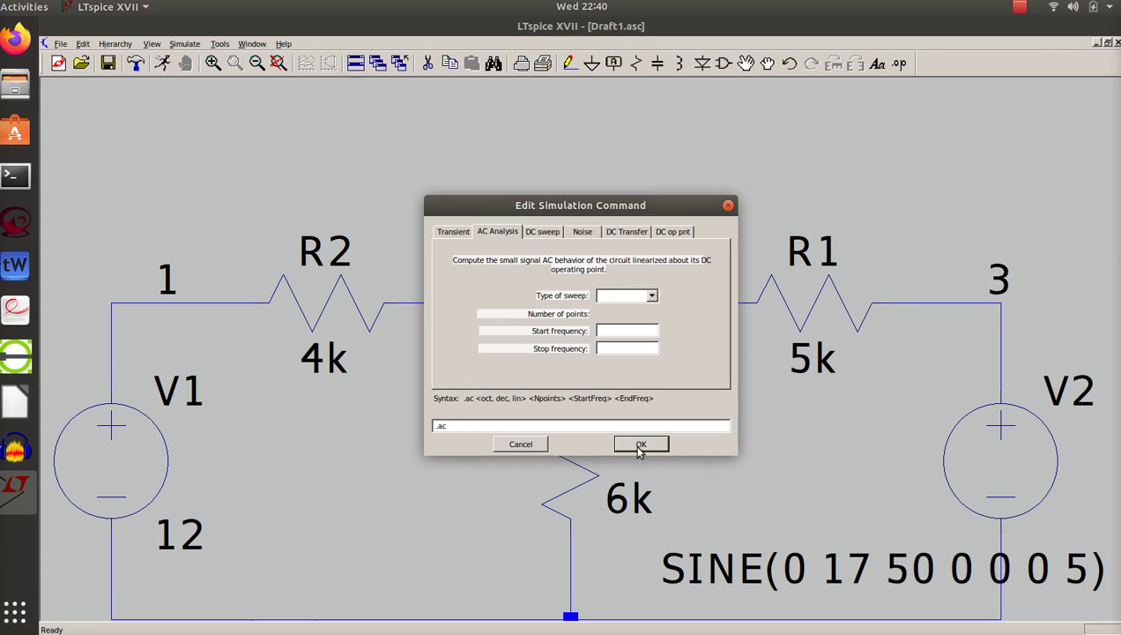
pyautogui.click(654, 300)
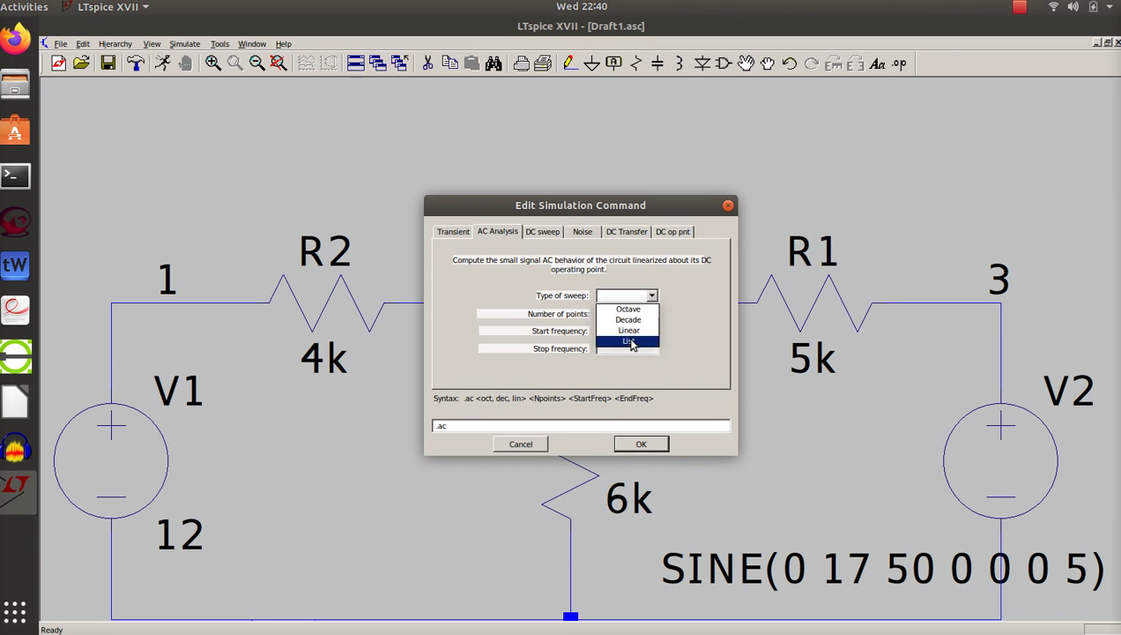
pyautogui.click(629, 341)
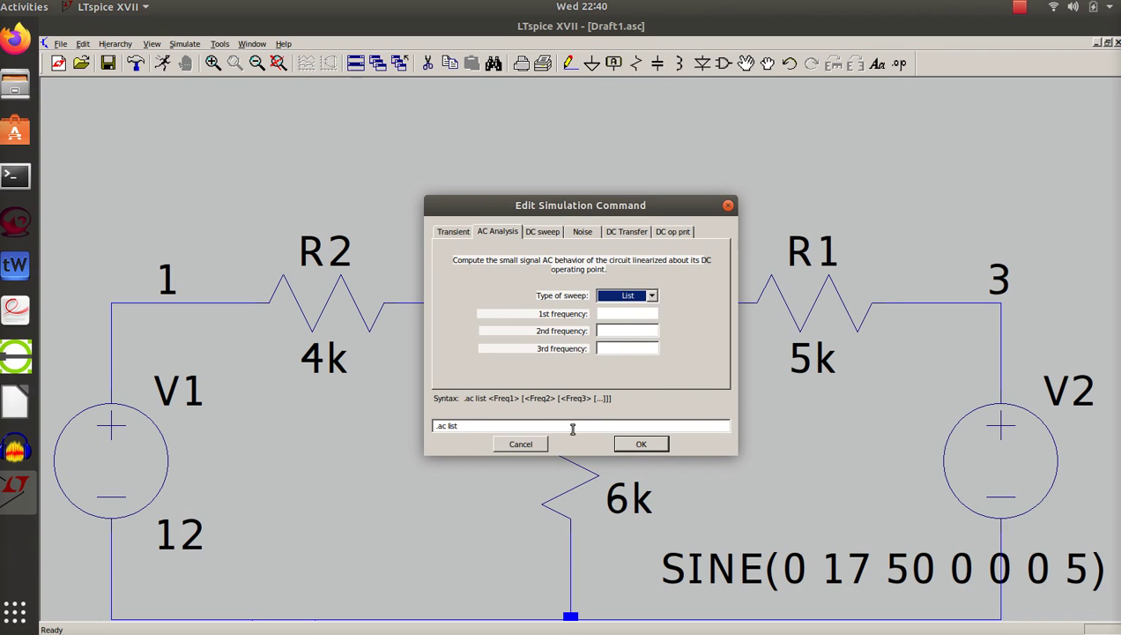
pyautogui.click(627, 313)
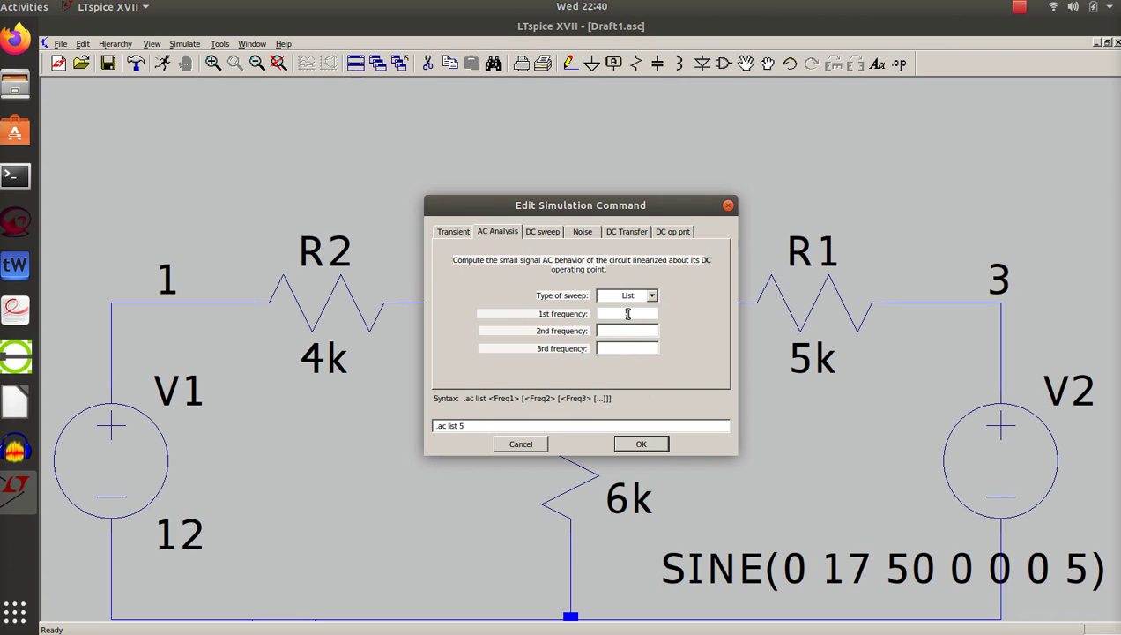
pyautogui.click(645, 441)
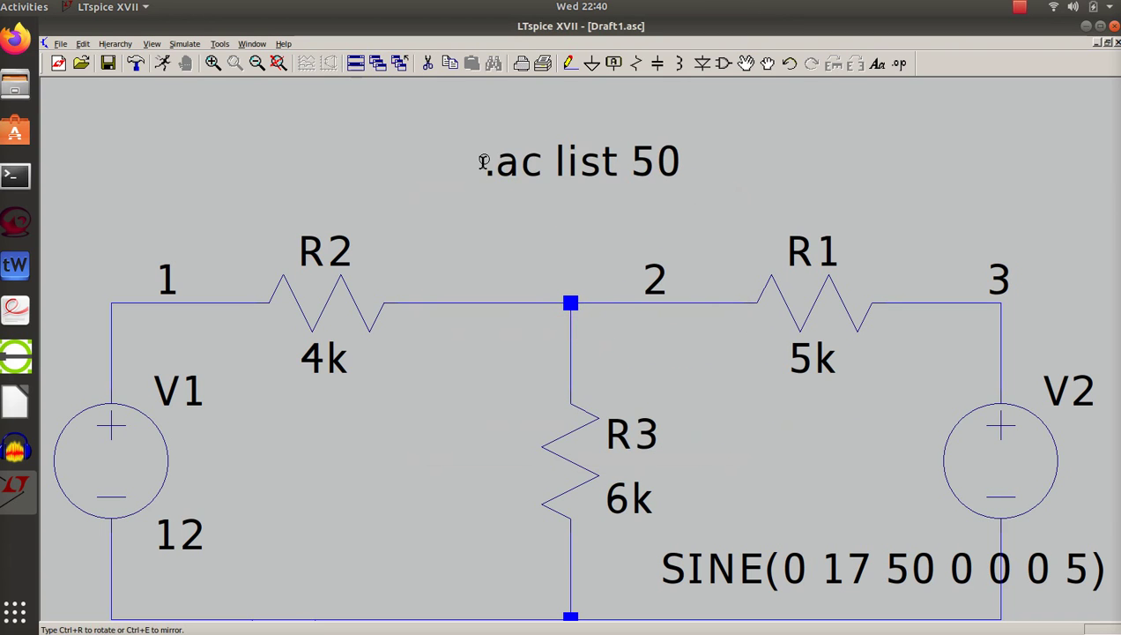
pyautogui.click(483, 162)
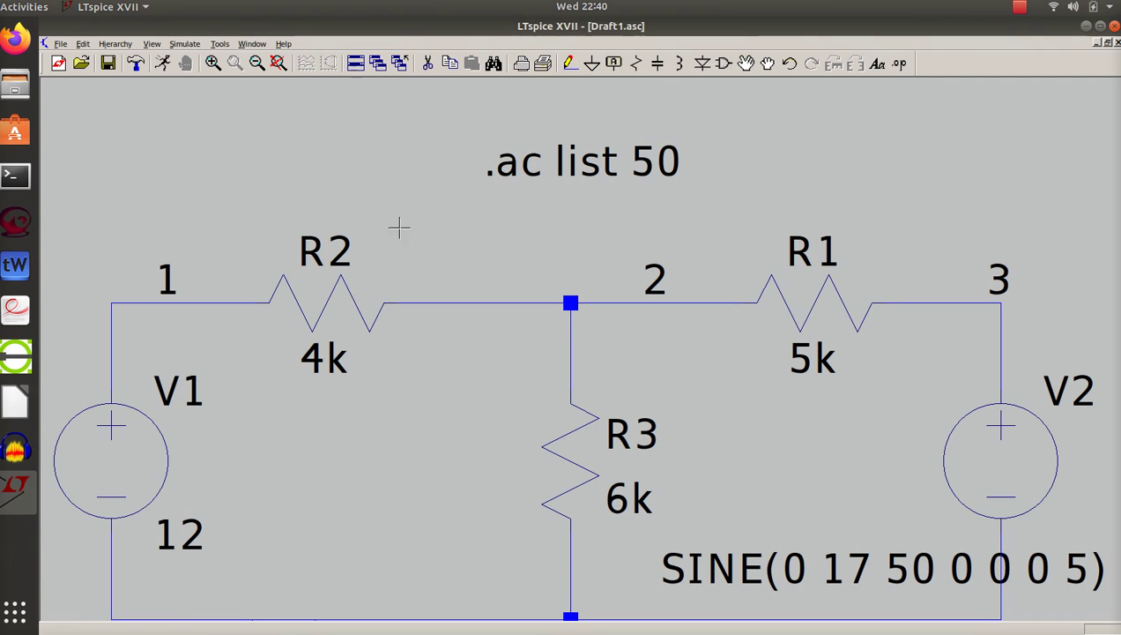
# - Run the AC analysis, check its results and error log, and close both windows
pyautogui.click(163, 64)
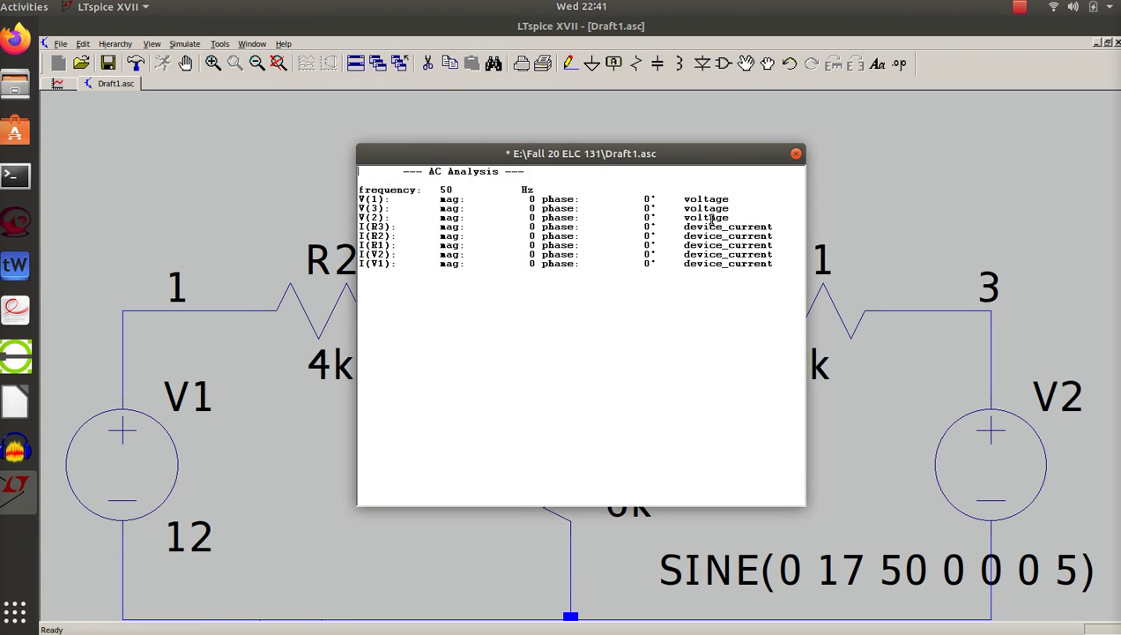
pyautogui.click(796, 155)
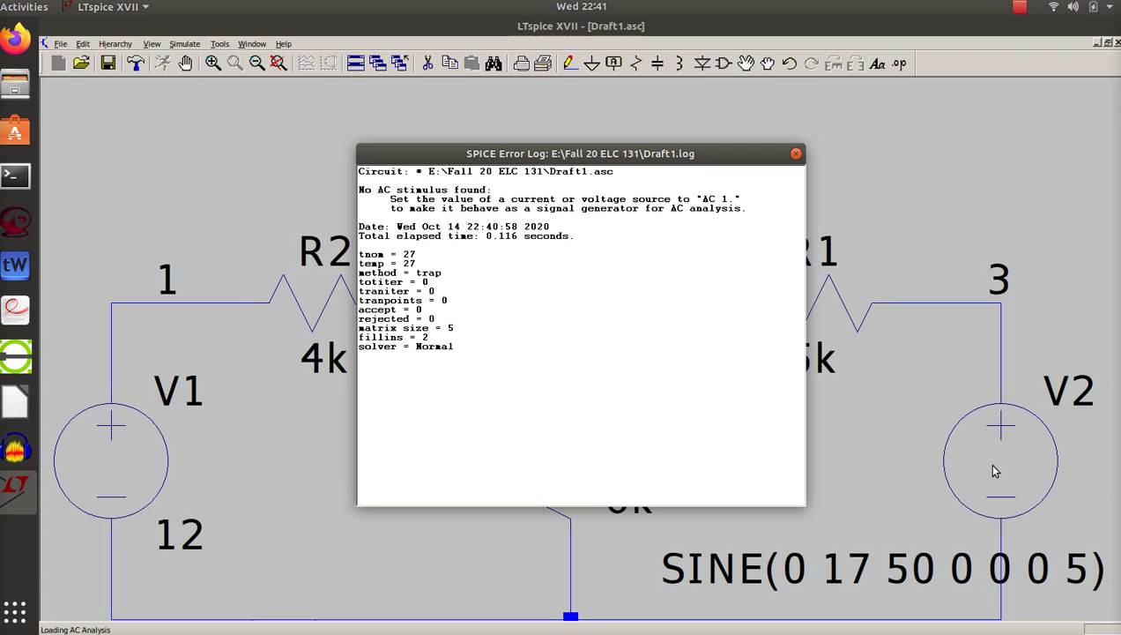
pyautogui.click(797, 155)
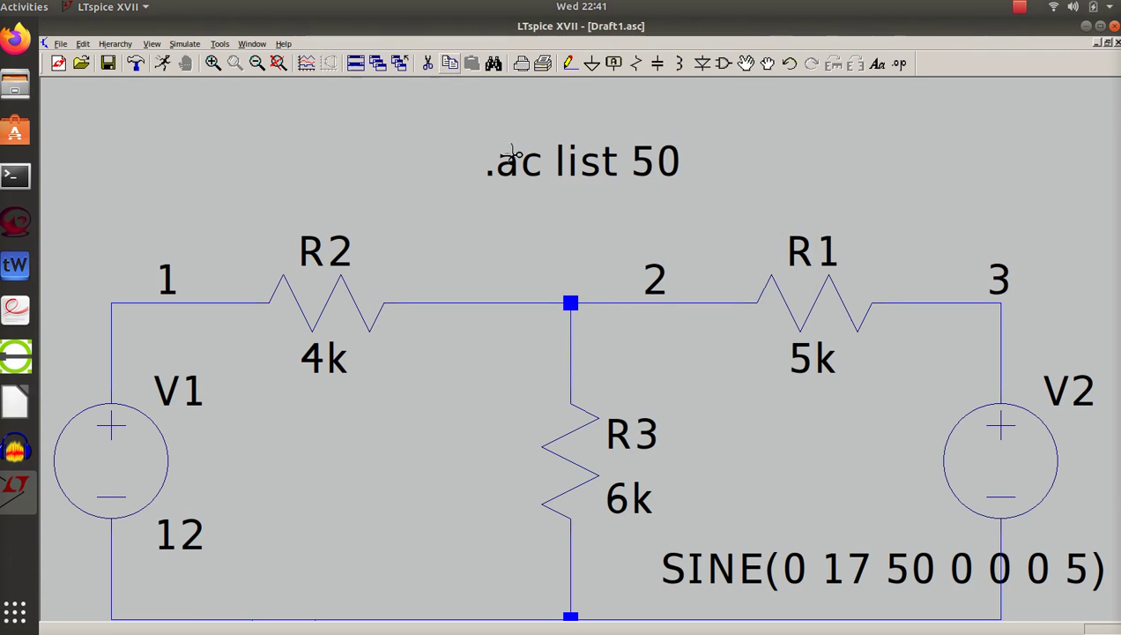
# - Replace the .ac list 50 directive with a DC operating point (.op) command
pyautogui.click(573, 162)
pyautogui.rightClick(432, 179)
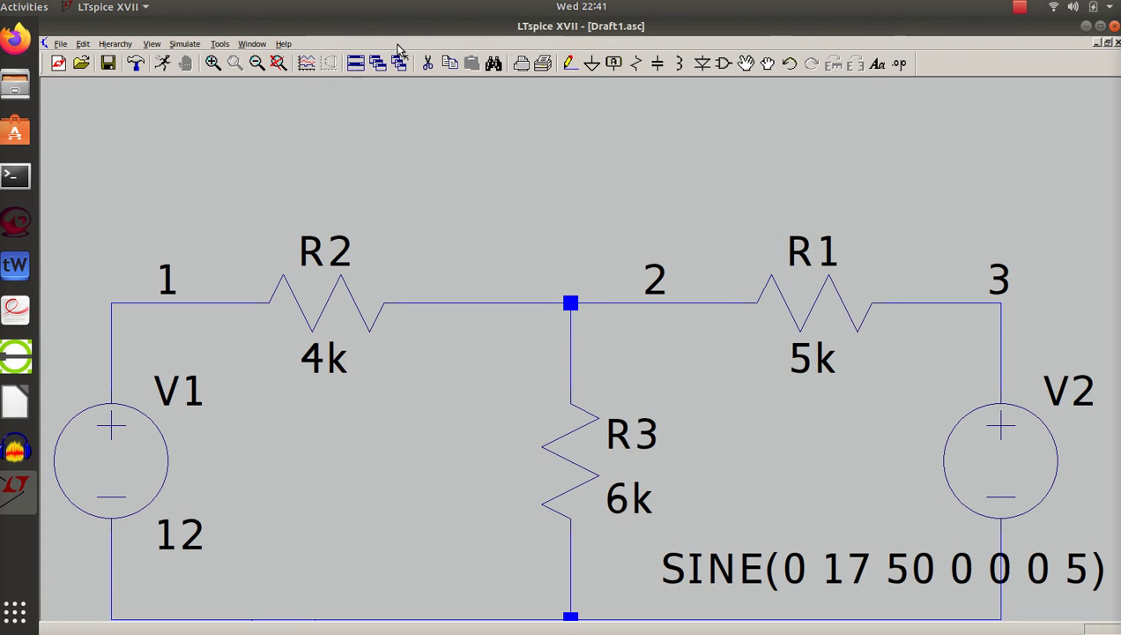
pyautogui.click(185, 43)
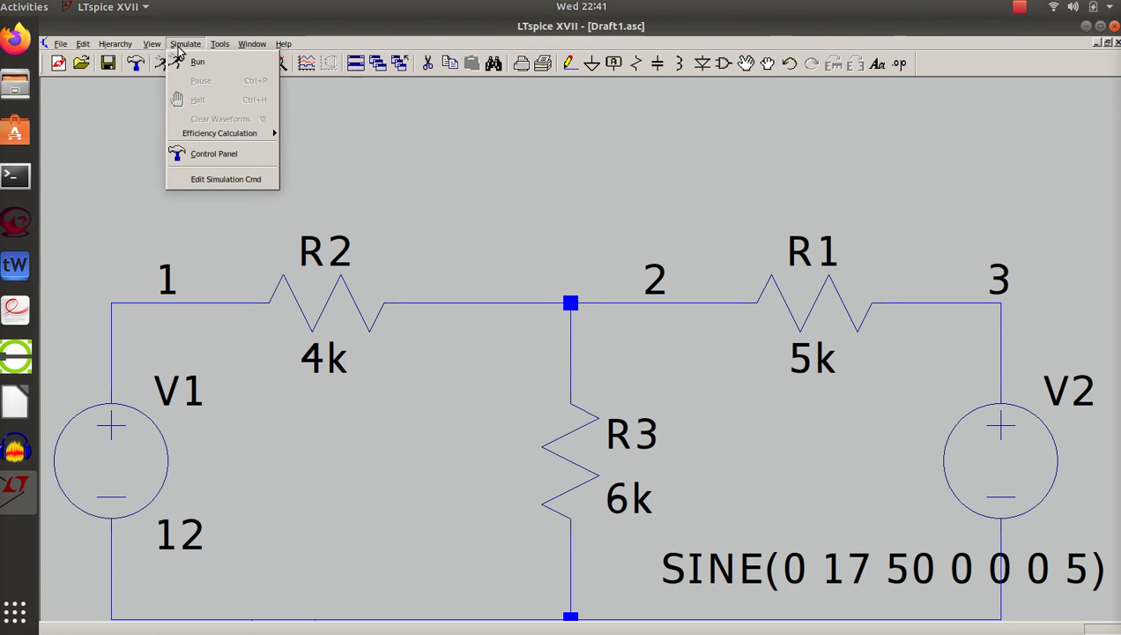
pyautogui.click(212, 179)
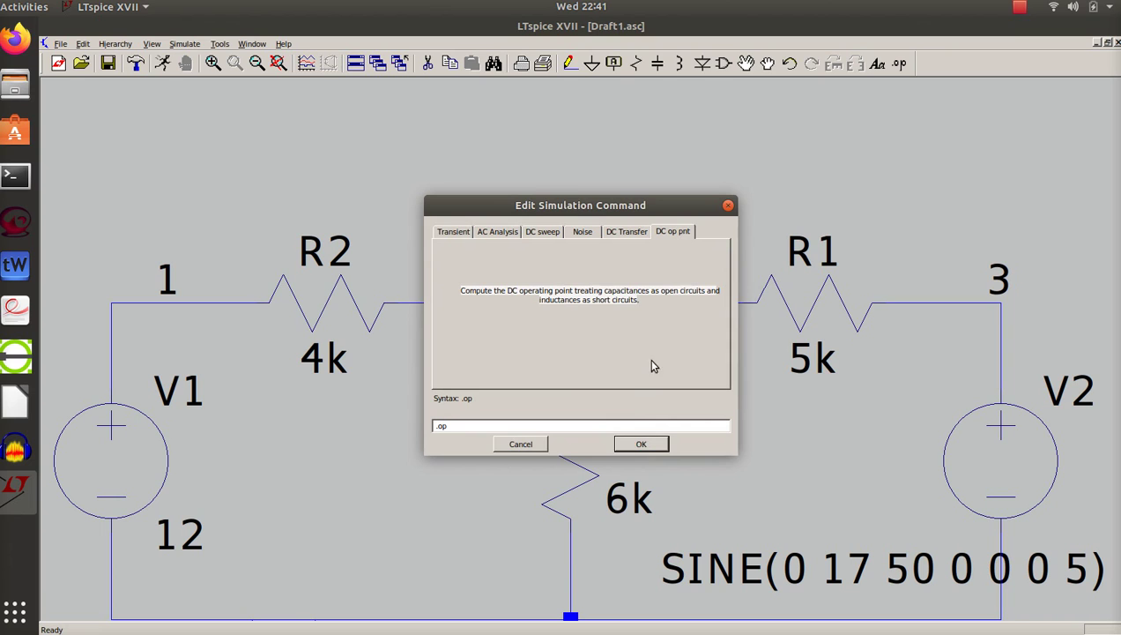
pyautogui.click(653, 443)
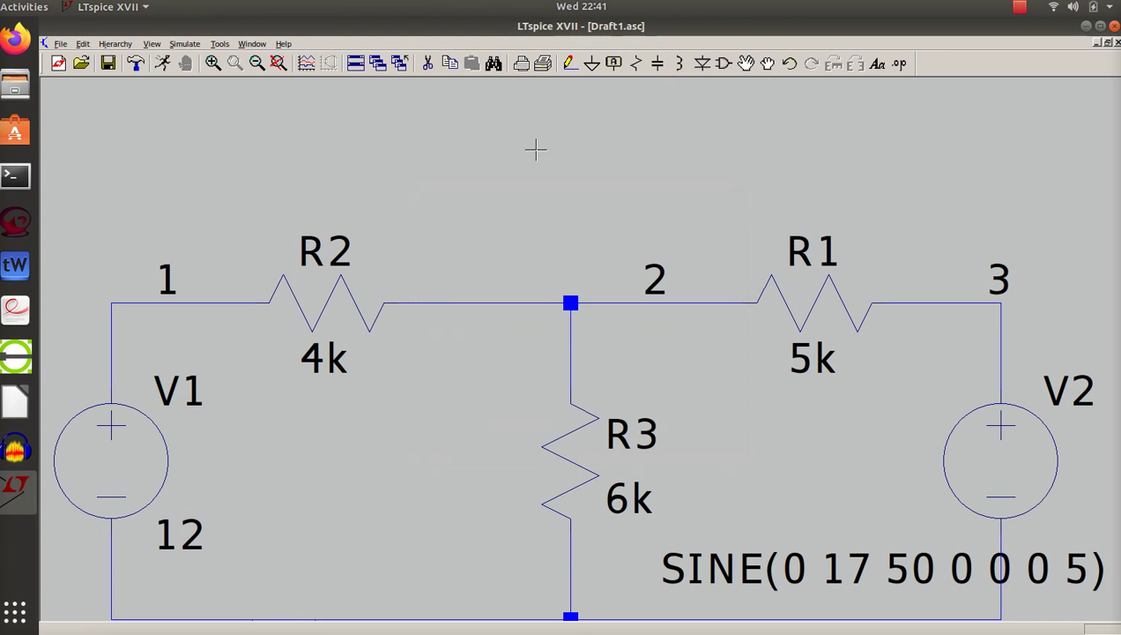
pyautogui.press('space')
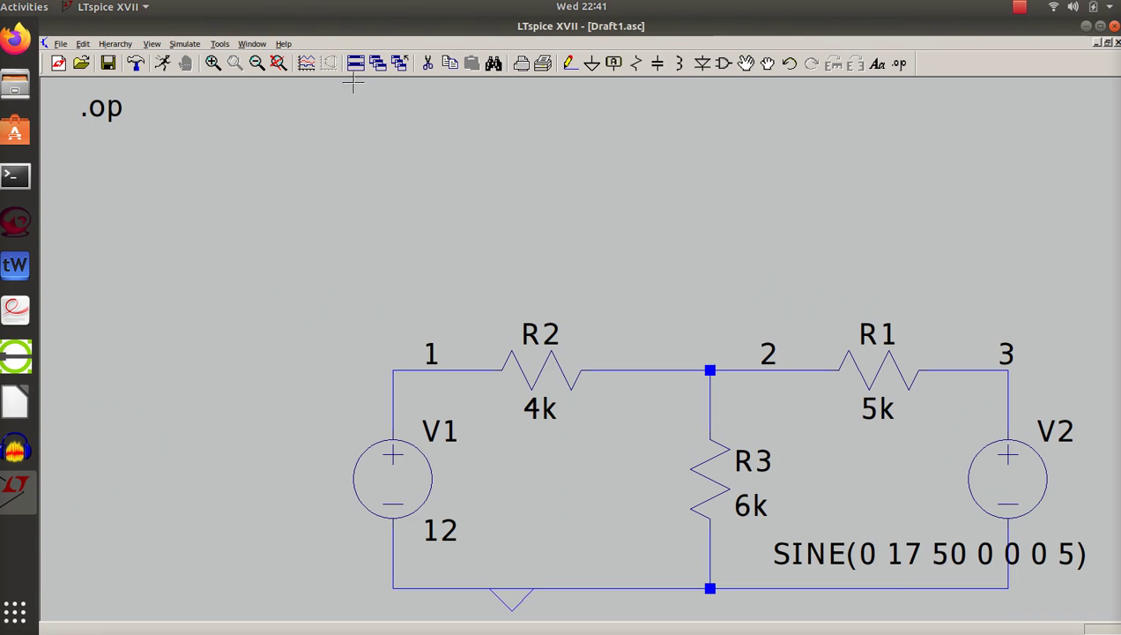
# - Run the DC operating point simulation and move the results window clear of R1, R3 and V2
pyautogui.click(162, 64)
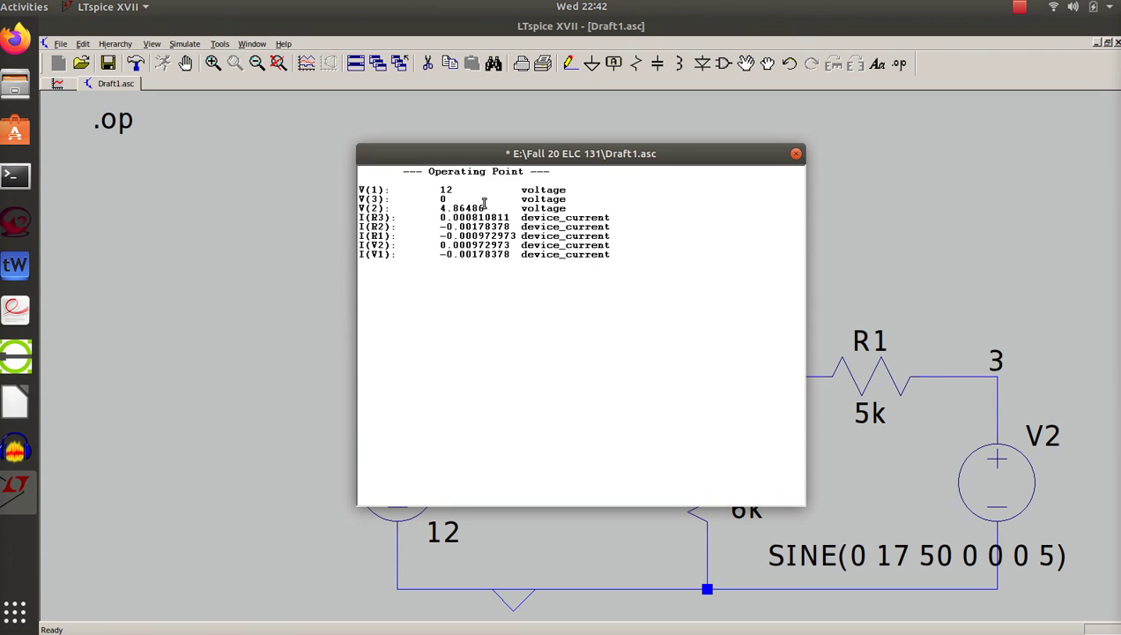
pyautogui.moveTo(673, 152); pyautogui.dragTo(423, 189)
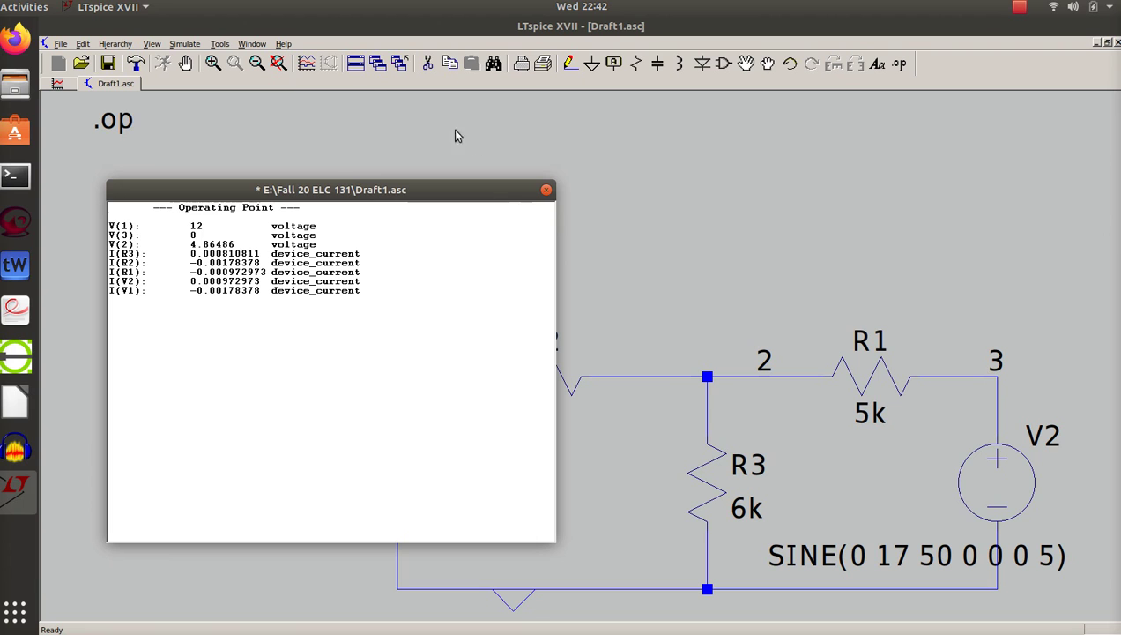
# - Close the operating point results and move the .op directive to just above the circuit, between R2 and R1
pyautogui.click(547, 189)
pyautogui.click(745, 63)
pyautogui.moveTo(106, 106); pyautogui.dragTo(436, 278)
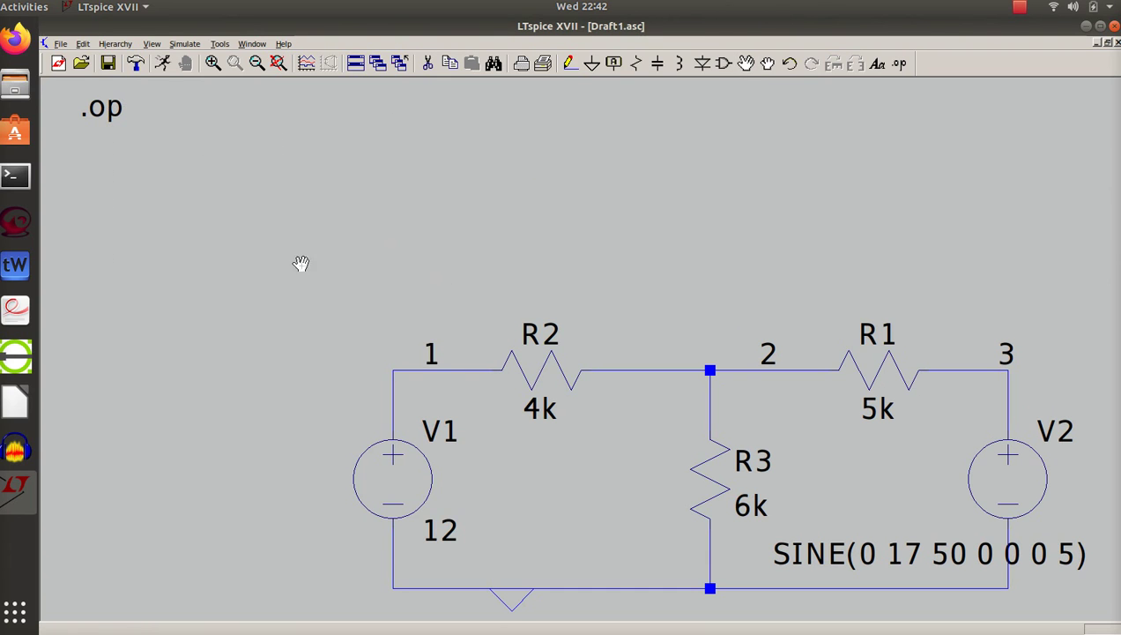
pyautogui.click(82, 107)
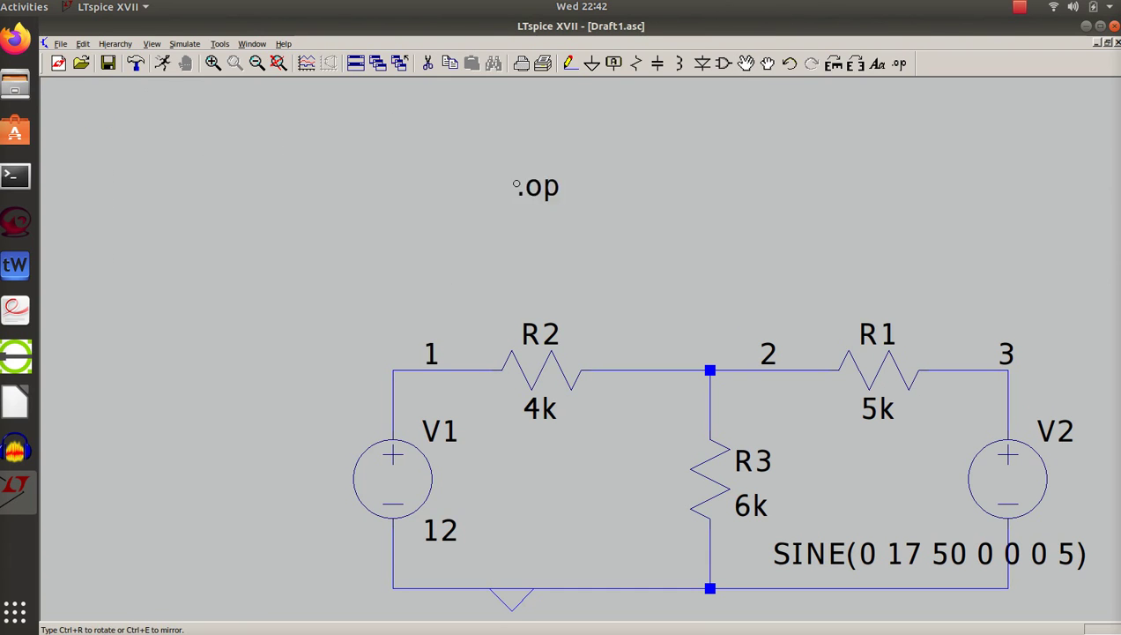
pyautogui.click(699, 279)
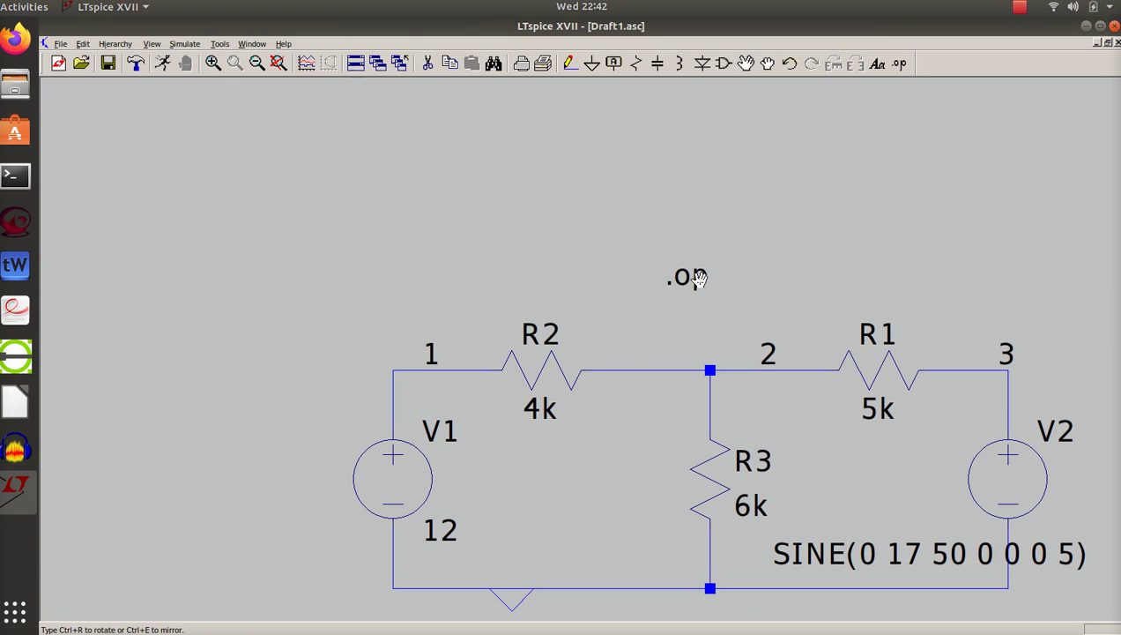
pyautogui.scroll(1, 571, 160)
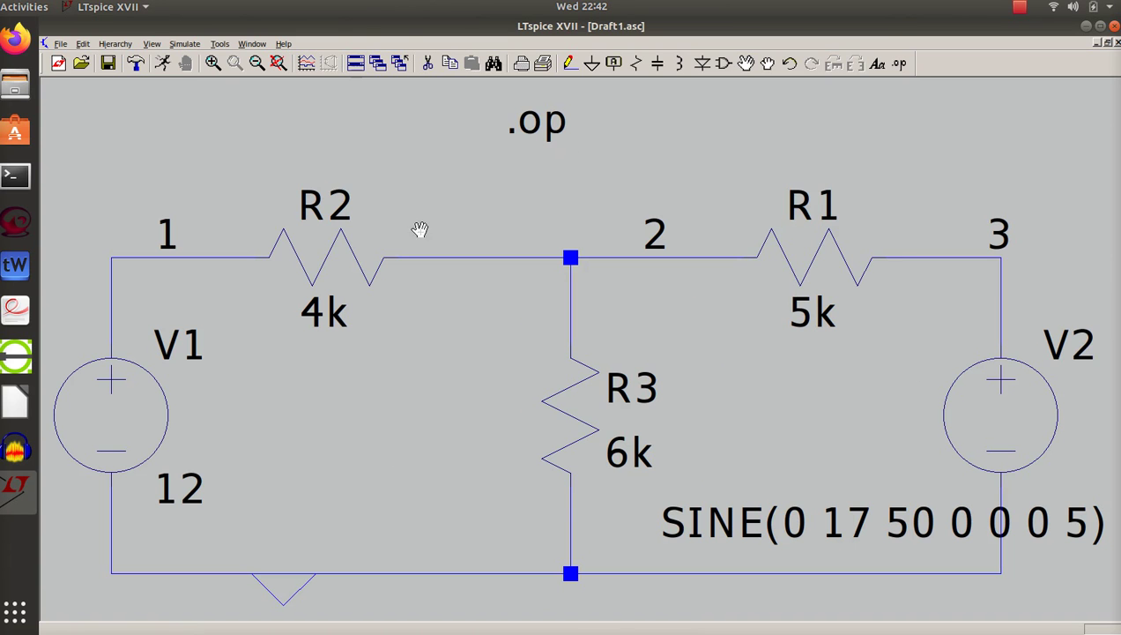
# - Set up a transient analysis with stop time 80m, data saving from 20m and maximum timestep 2m, and place its directive on the schematic
pyautogui.click(186, 44)
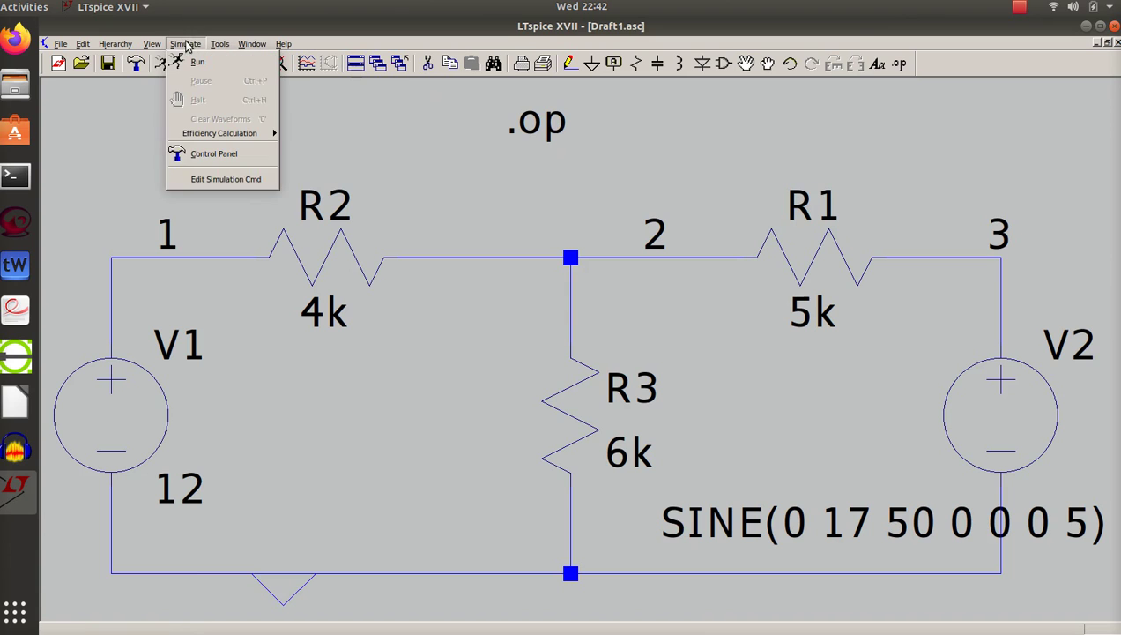
pyautogui.click(204, 180)
pyautogui.click(455, 231)
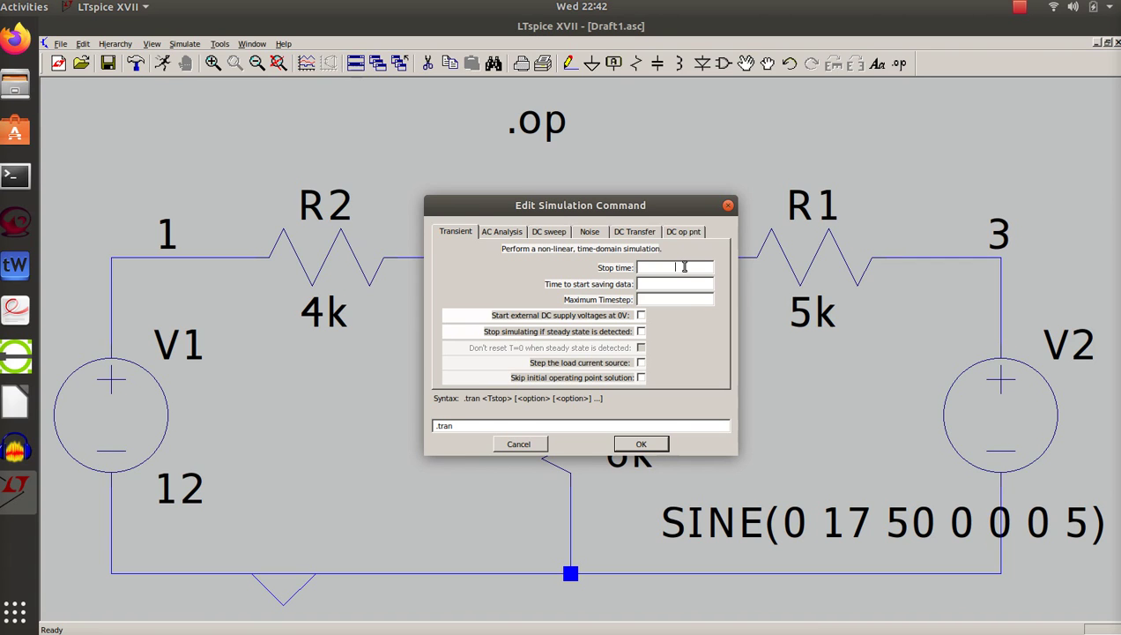
pyautogui.write('m')
pyautogui.click(679, 285)
pyautogui.write('20m')
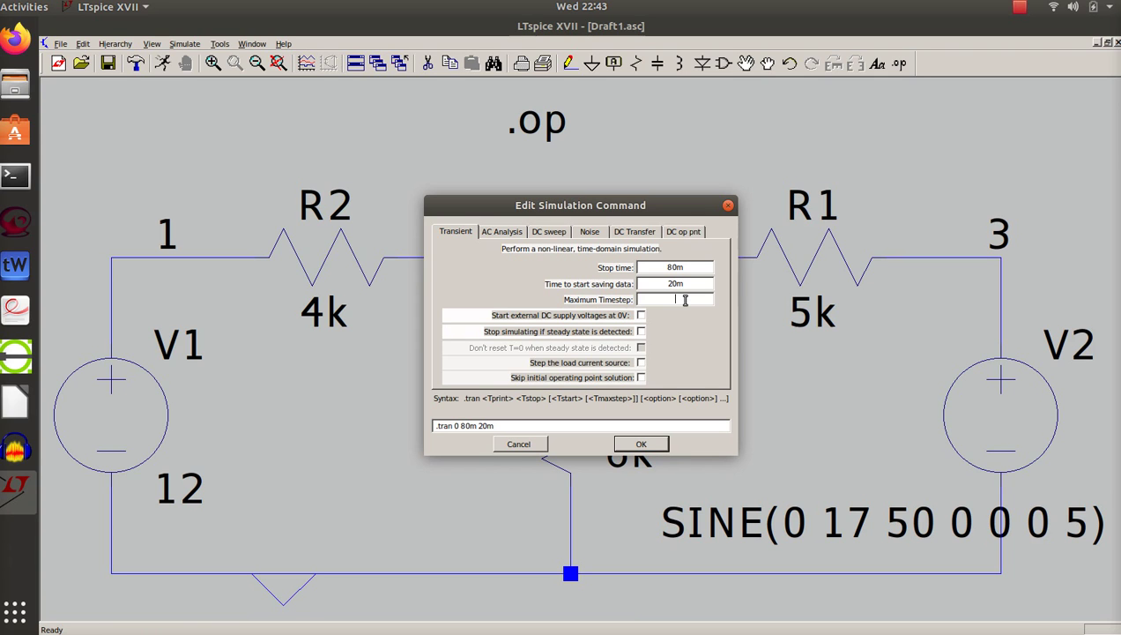
pyautogui.click(685, 300)
pyautogui.write('2m')
pyautogui.click(641, 444)
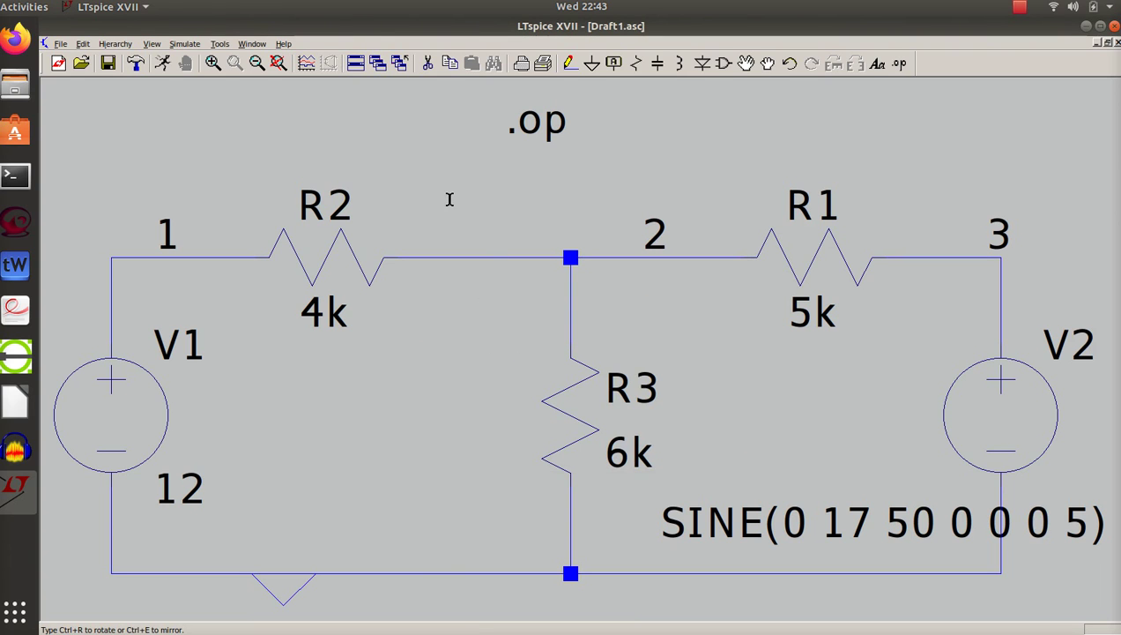
pyautogui.click(412, 159)
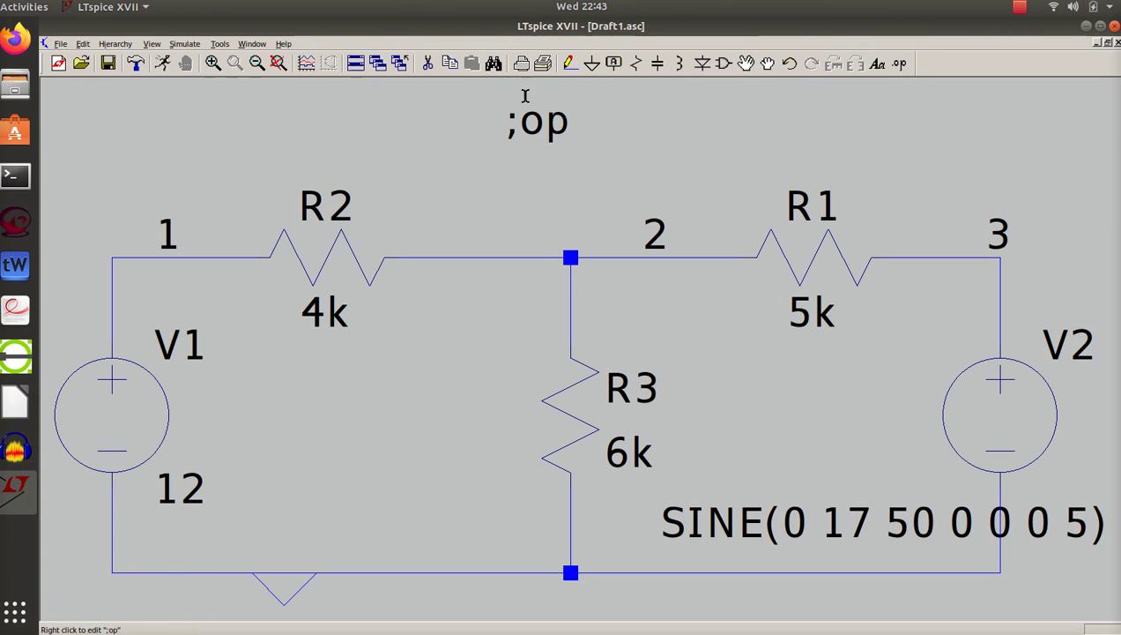
# - Move the .tran 0 80m 20m 2m directive to just above the ;op text and fit the schematic in view
pyautogui.press('space')
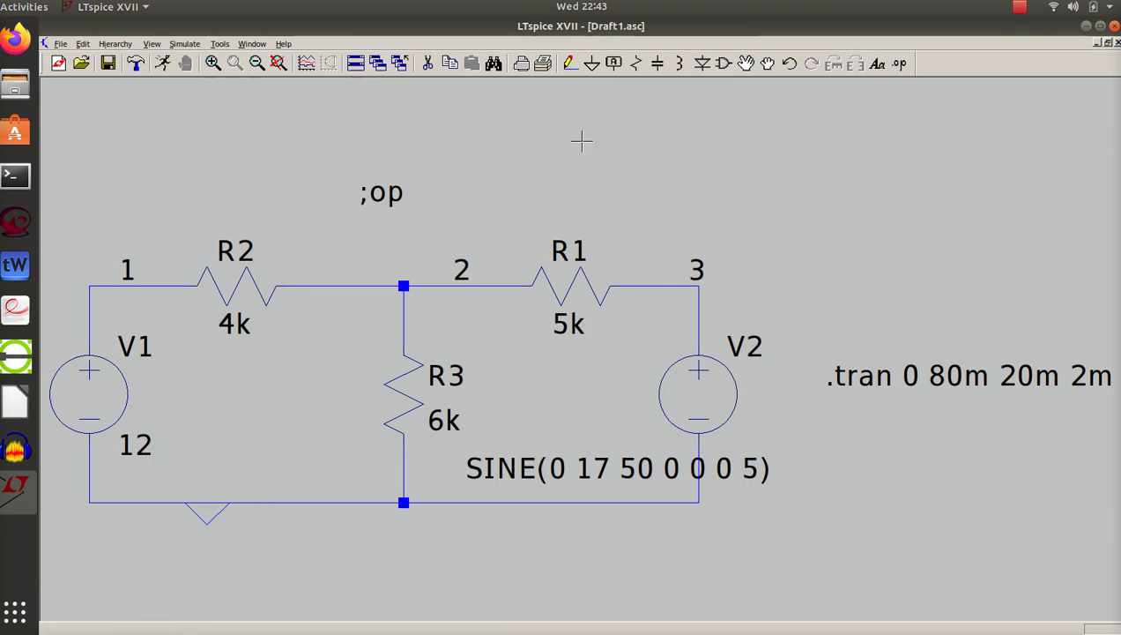
pyautogui.click(747, 64)
pyautogui.click(856, 374)
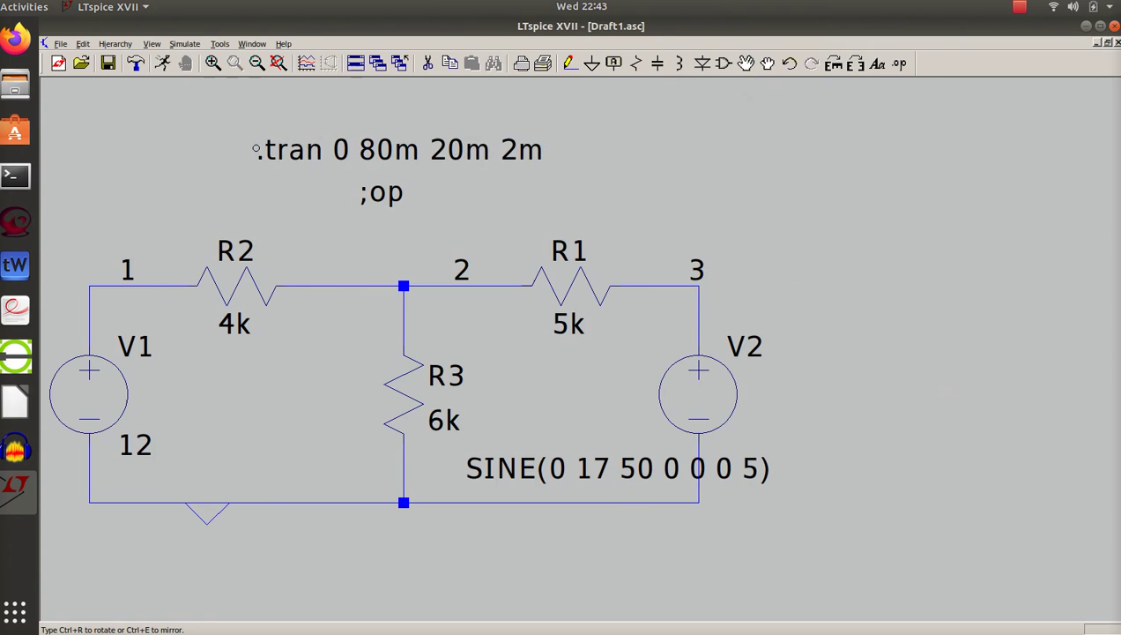
pyautogui.click(255, 150)
pyautogui.press('space')
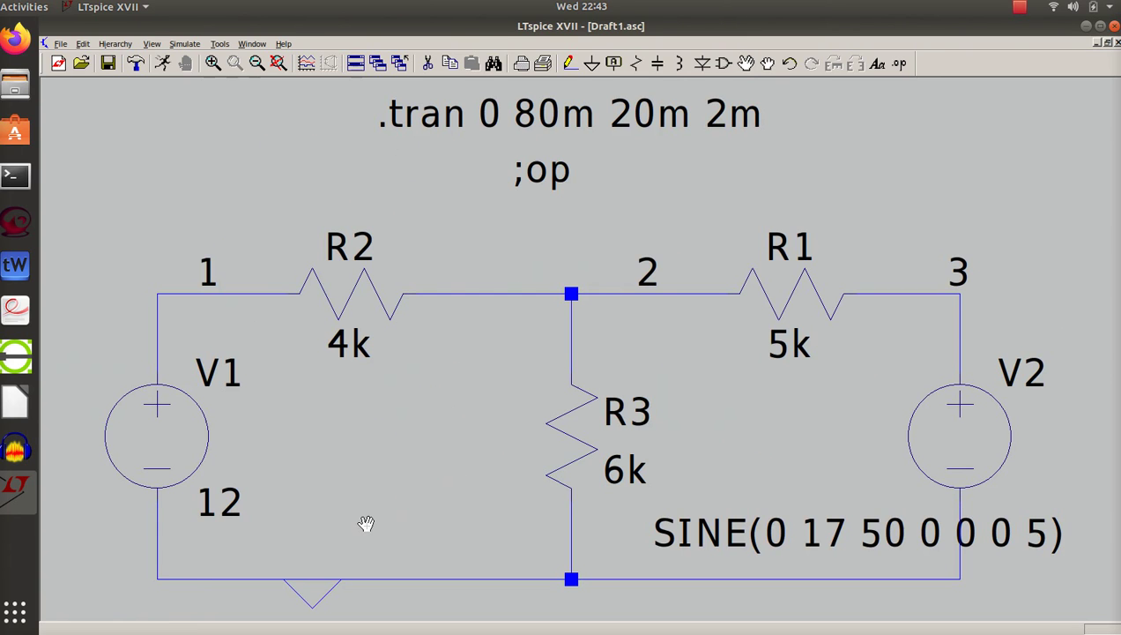
# - Run the transient simulation and plot the voltages of nodes 1, 3 and 2
pyautogui.click(162, 65)
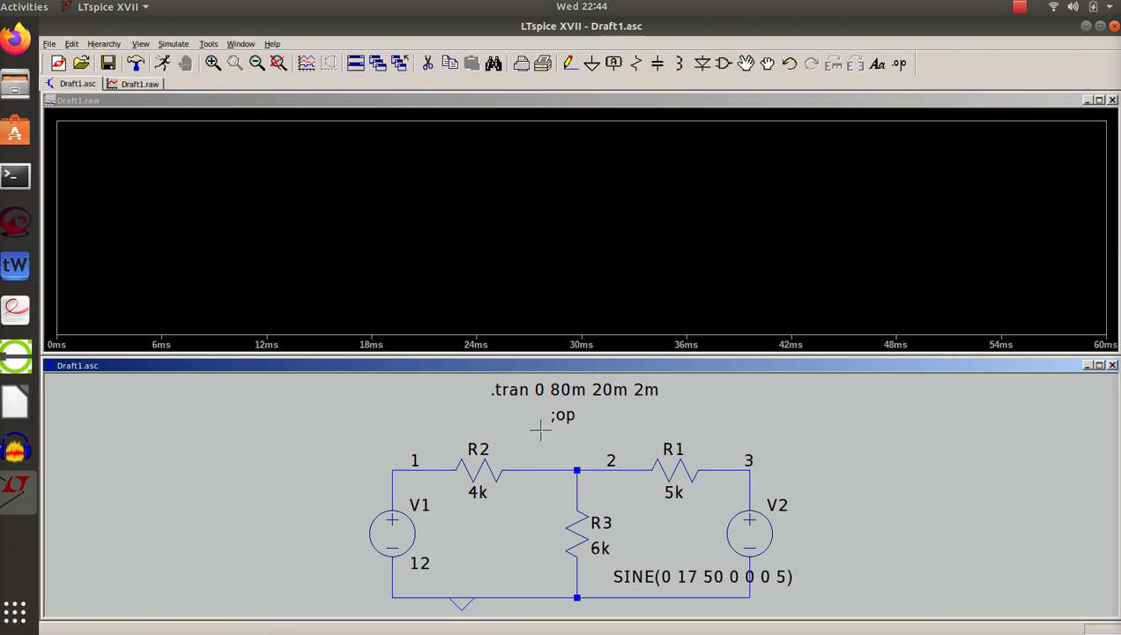
pyautogui.click(399, 462)
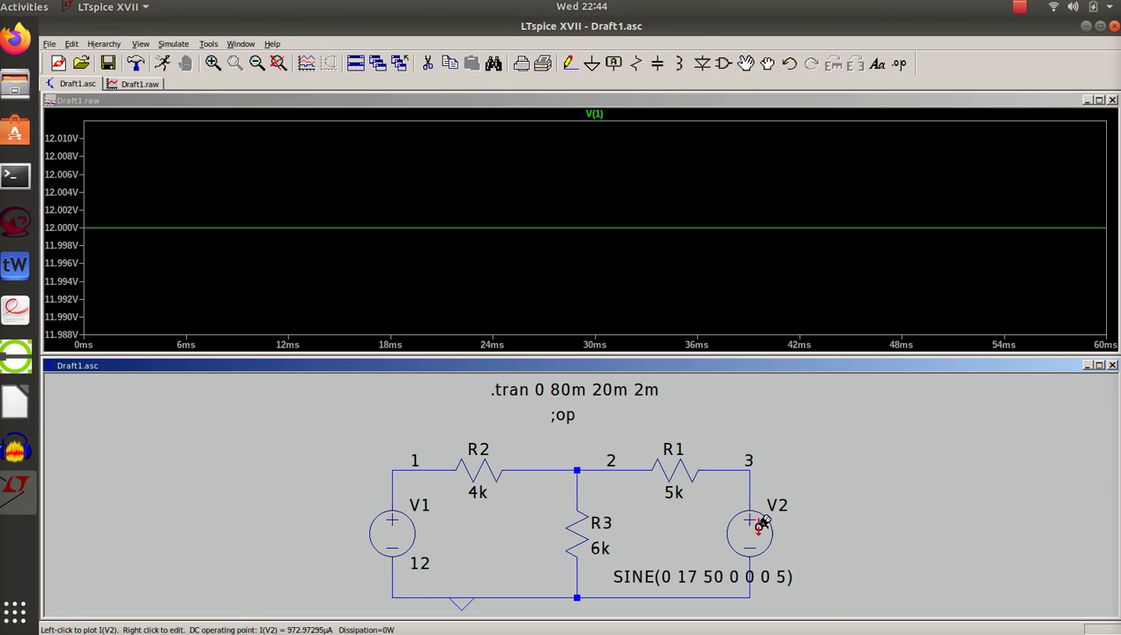
pyautogui.click(758, 477)
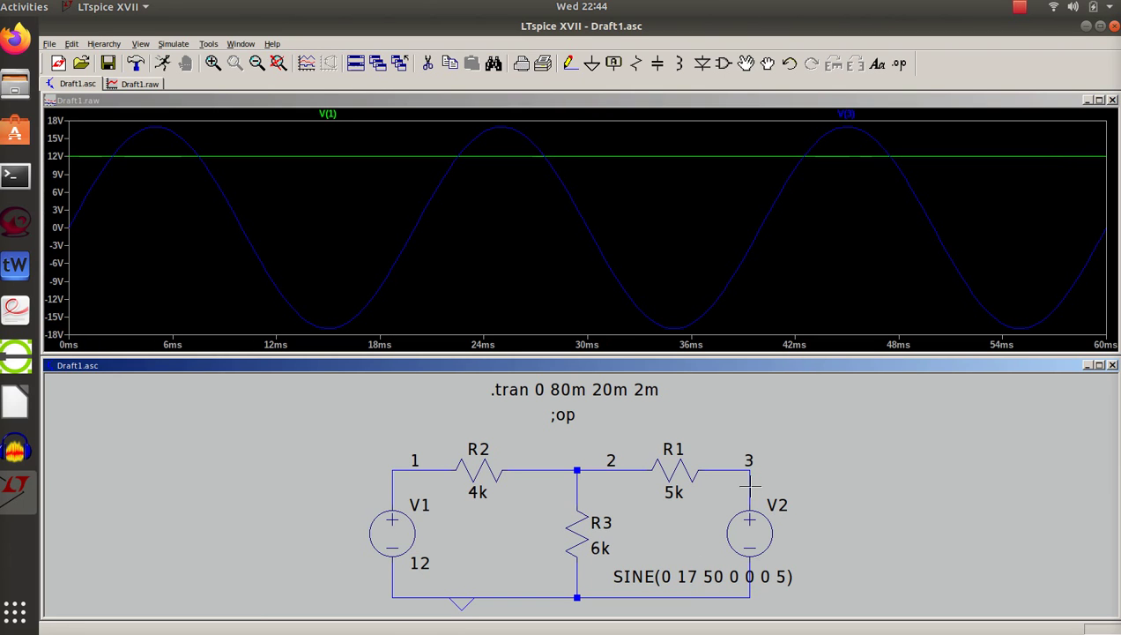
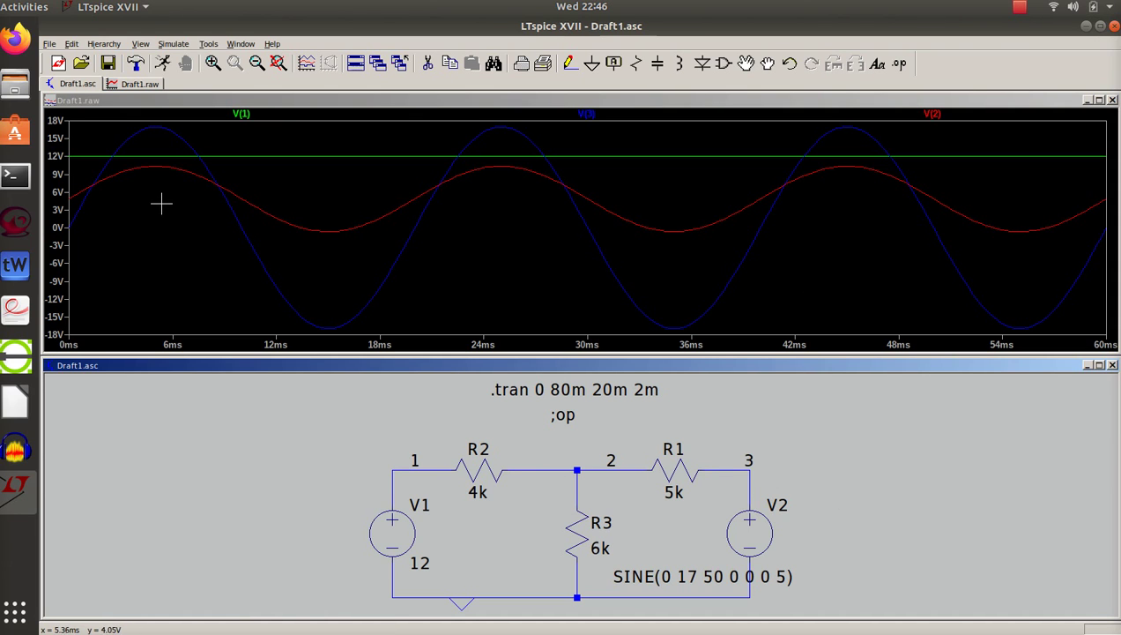
# - Delete the V(3) and V(1) traces from the waveform plot, leaving only V(2)
pyautogui.click(591, 116)
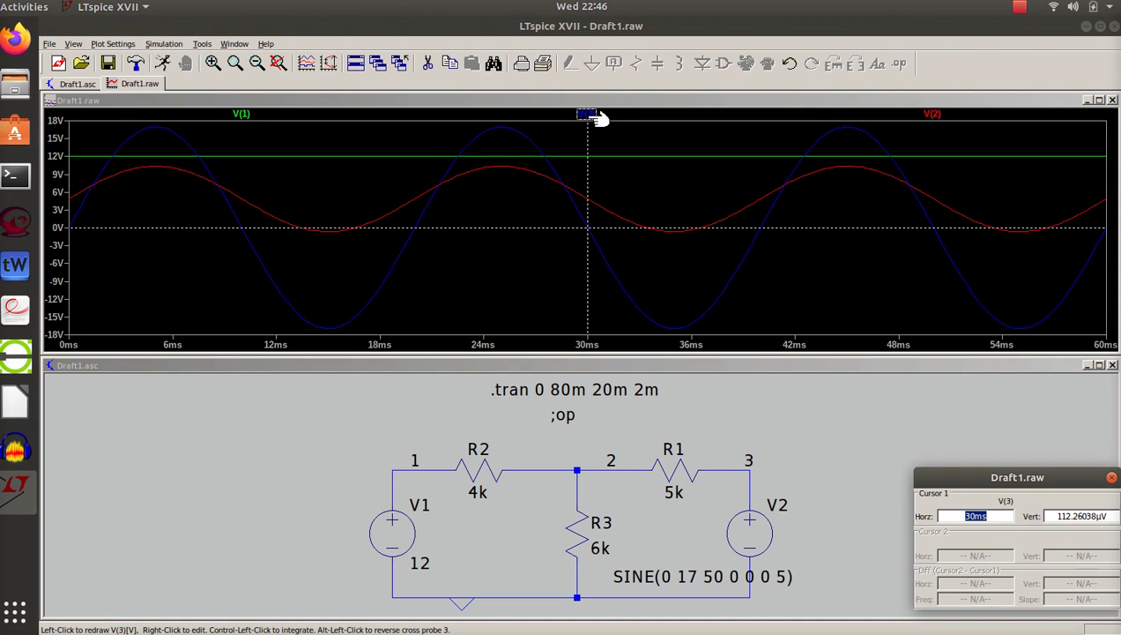
pyautogui.click(427, 63)
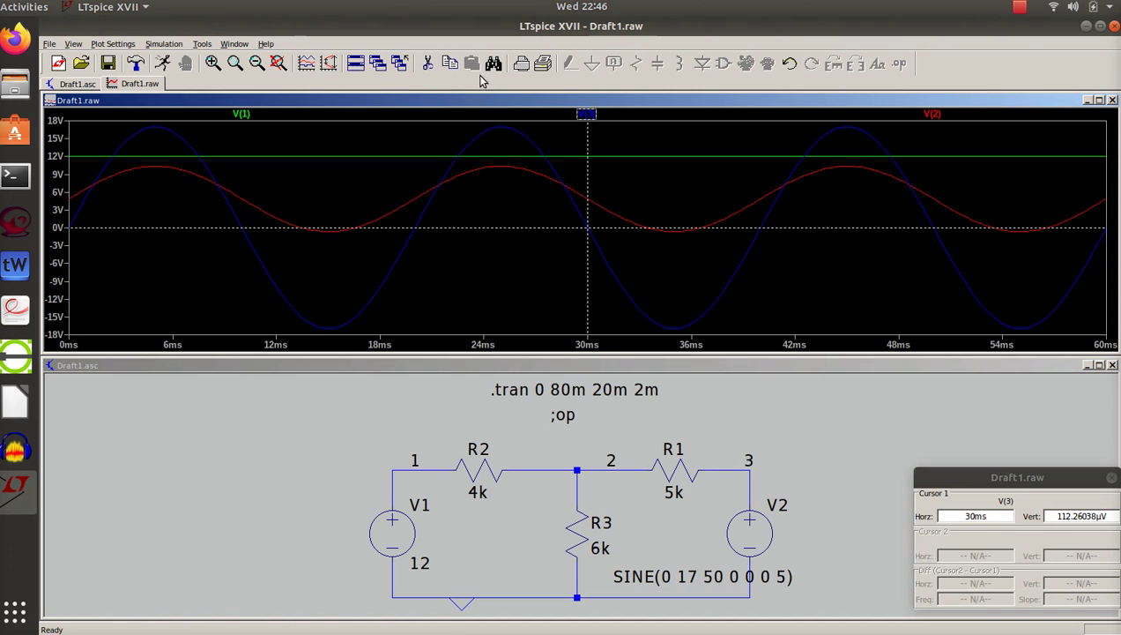
pyautogui.click(588, 116)
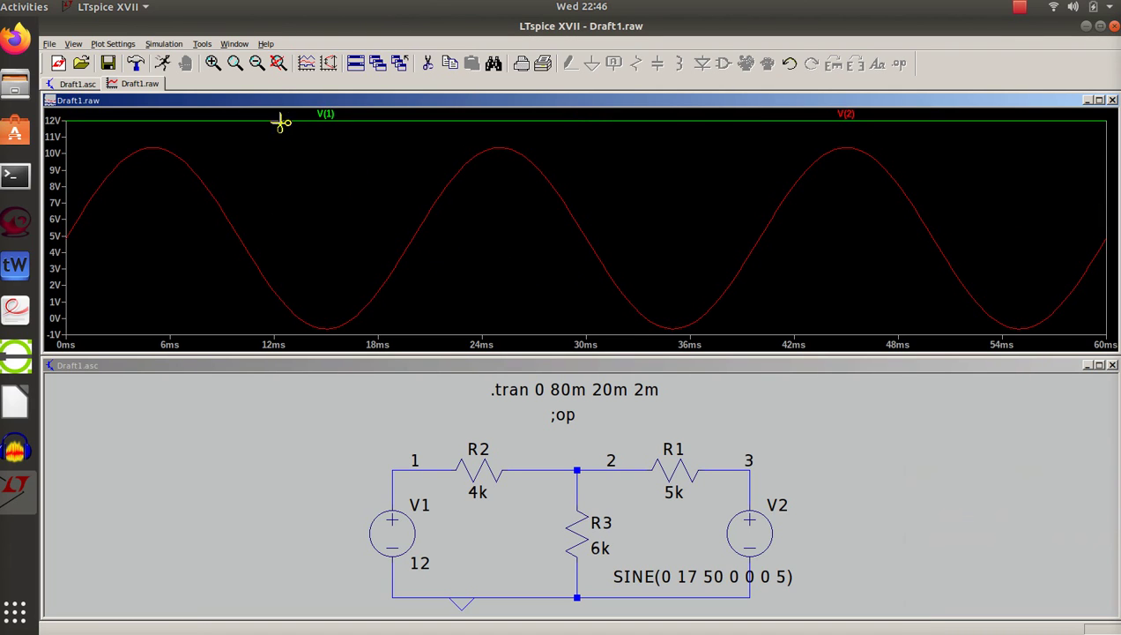
pyautogui.click(327, 114)
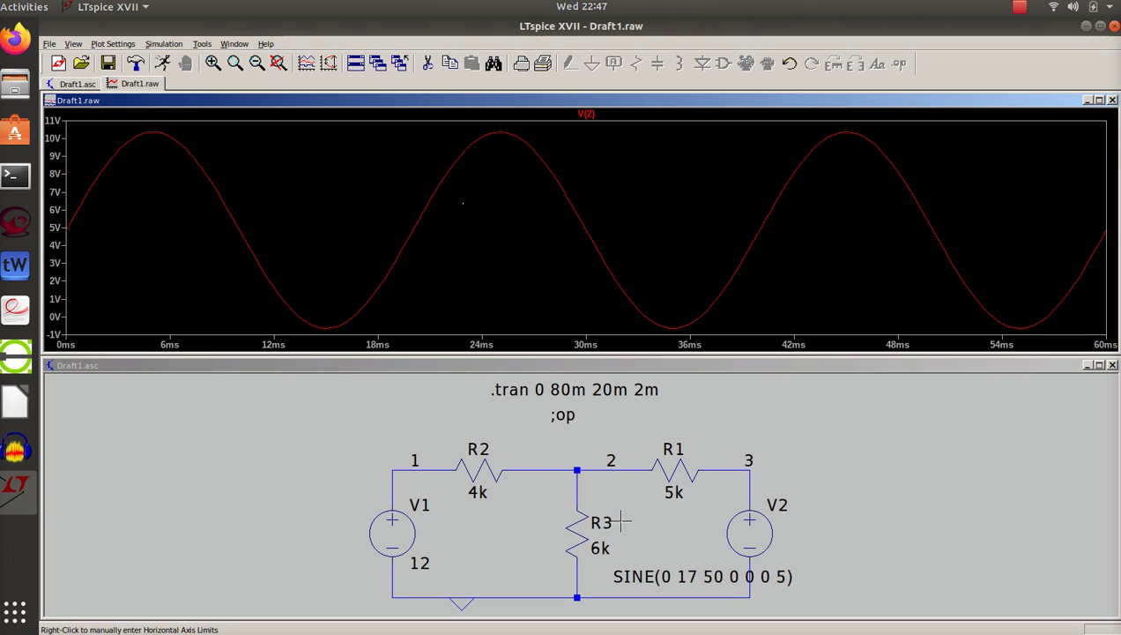
# - Add the currents through R2, R1 and R3 to the waveform plot
pyautogui.click(349, 423)
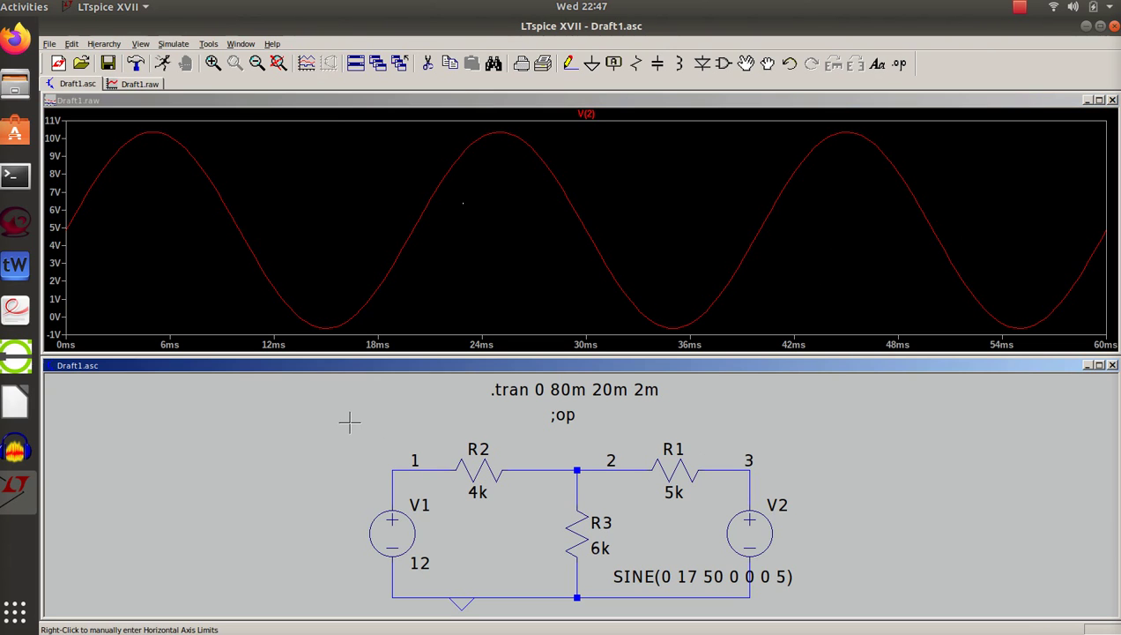
pyautogui.click(483, 463)
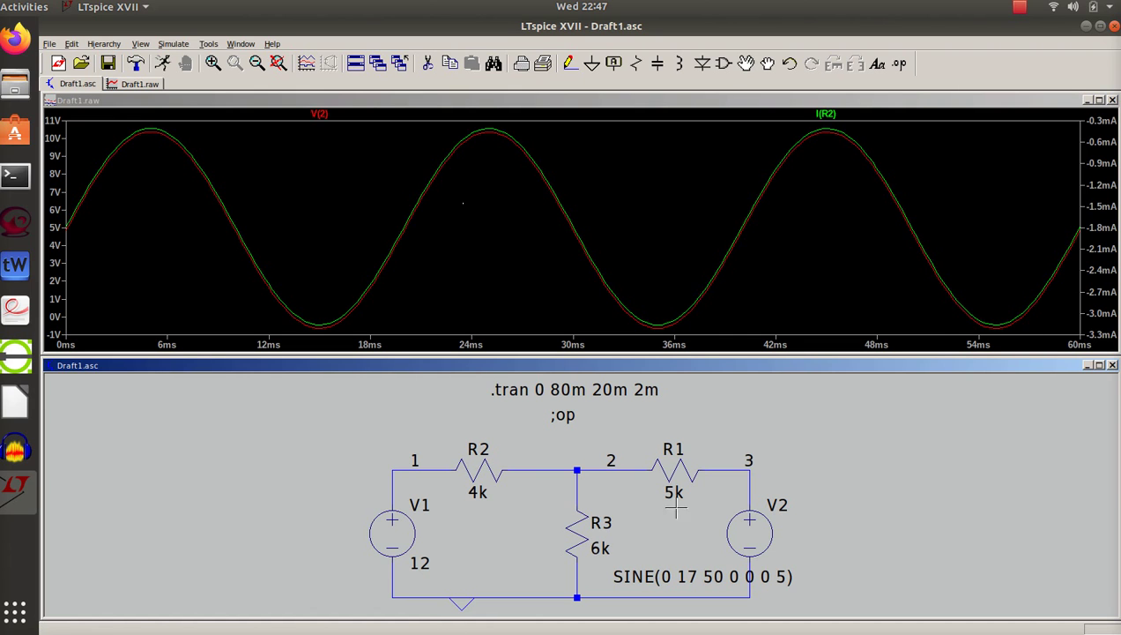
pyautogui.click(679, 466)
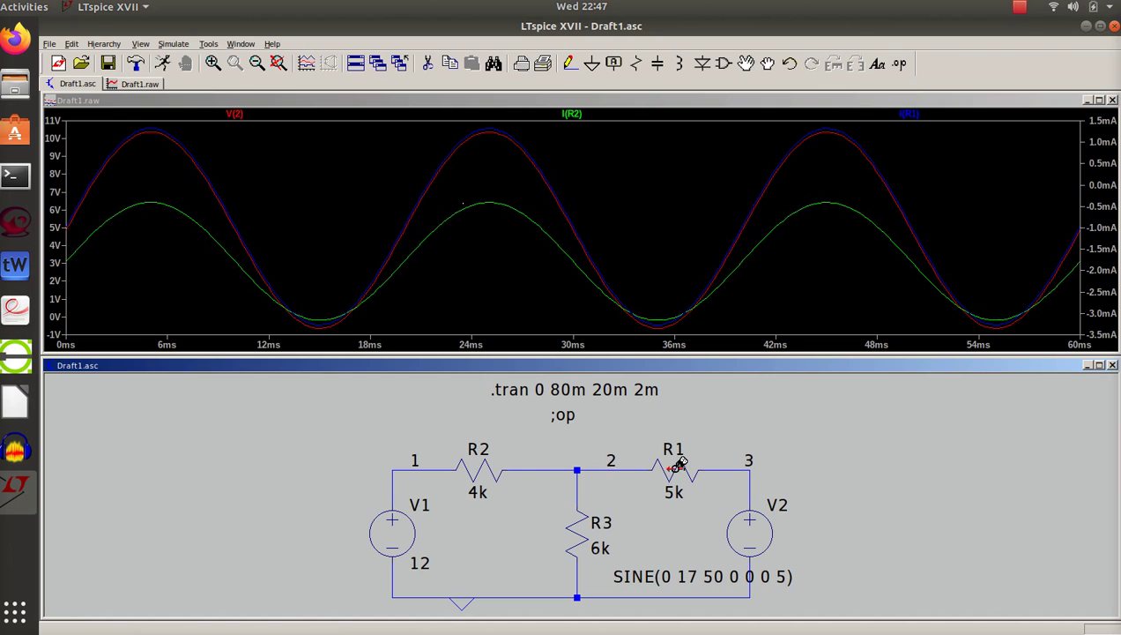
pyautogui.click(582, 531)
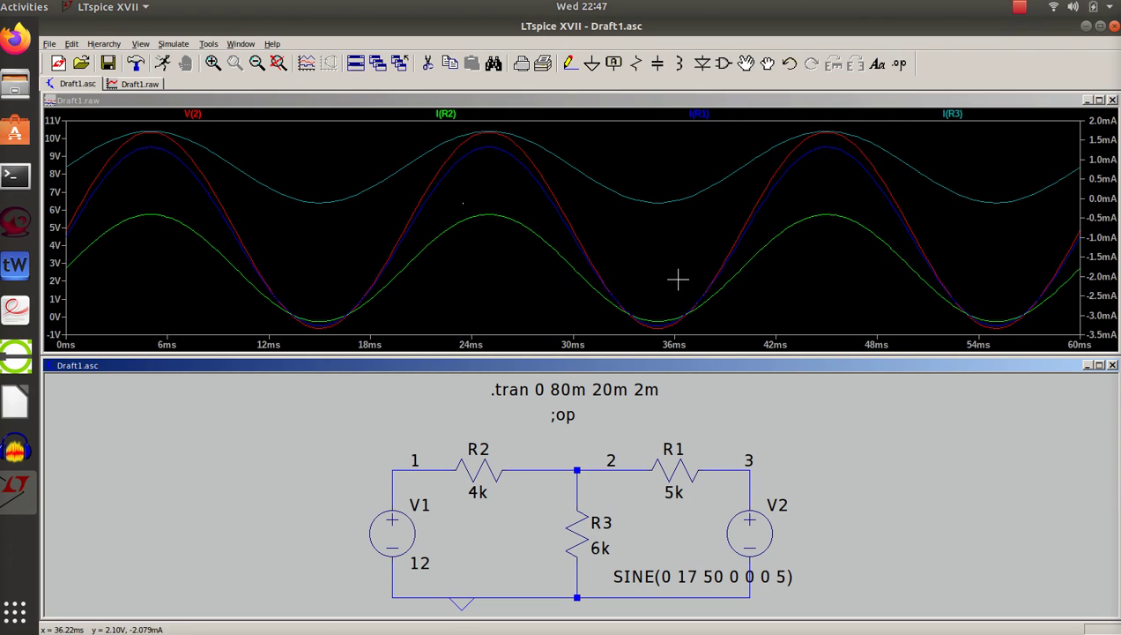
# - Delete the I(R1) and I(R2) traces from the plot, leaving V(2) and I(R3)
pyautogui.click(710, 116)
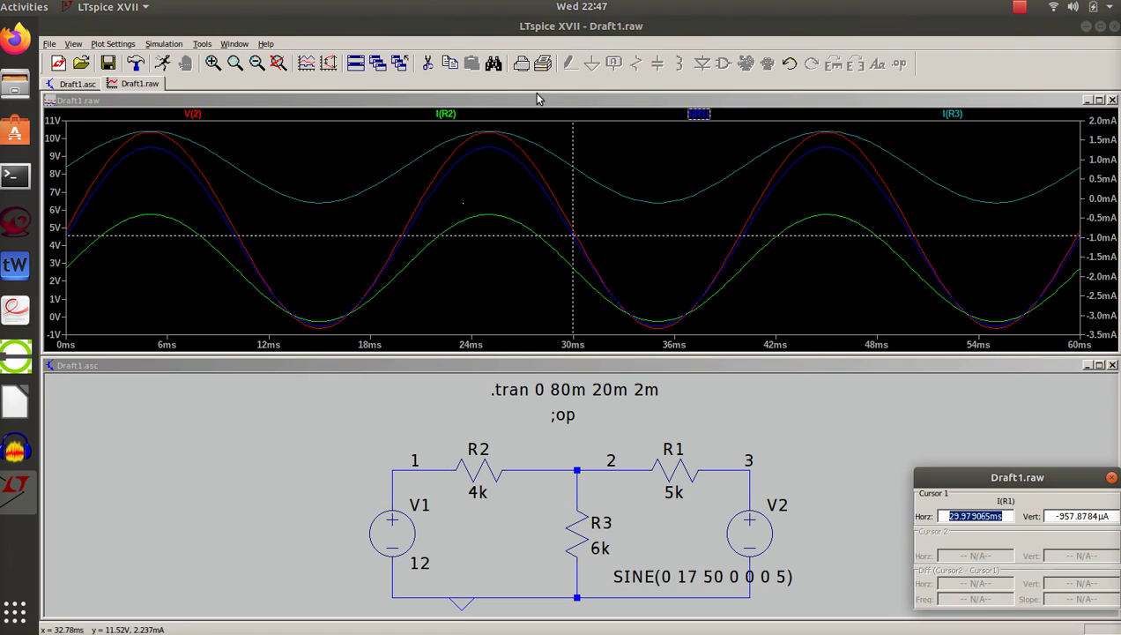
pyautogui.click(427, 64)
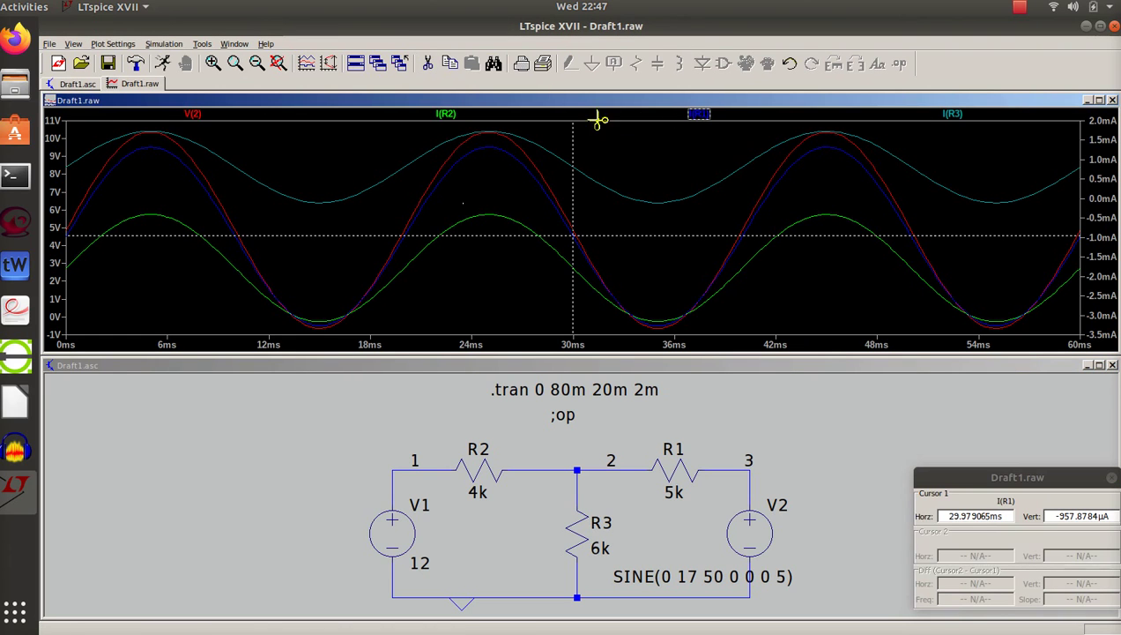
pyautogui.click(709, 113)
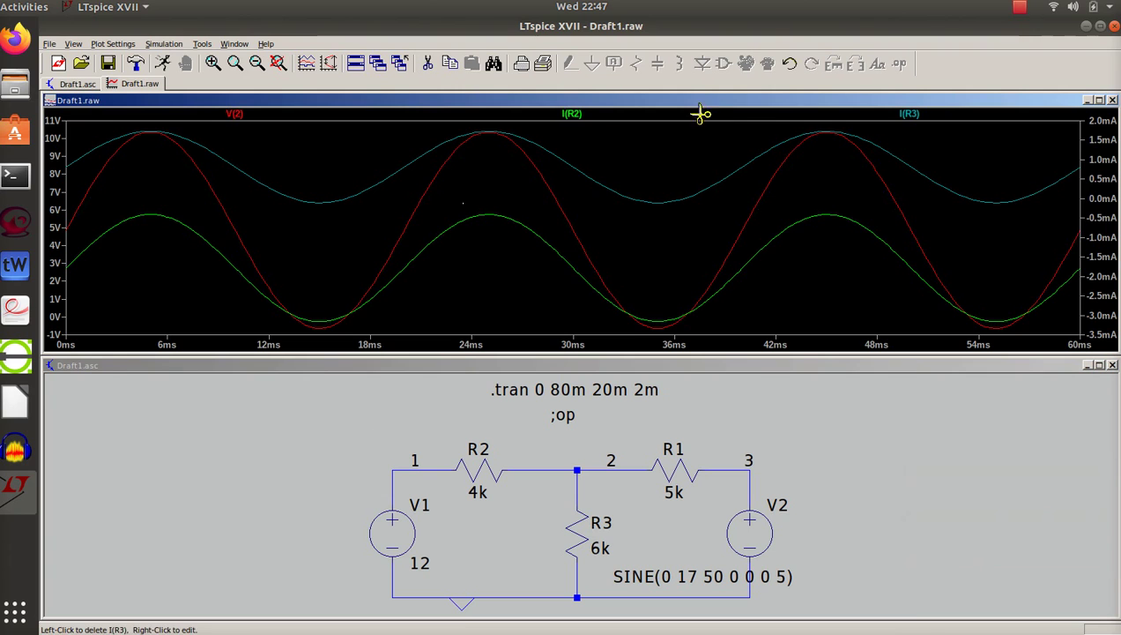
pyautogui.click(579, 116)
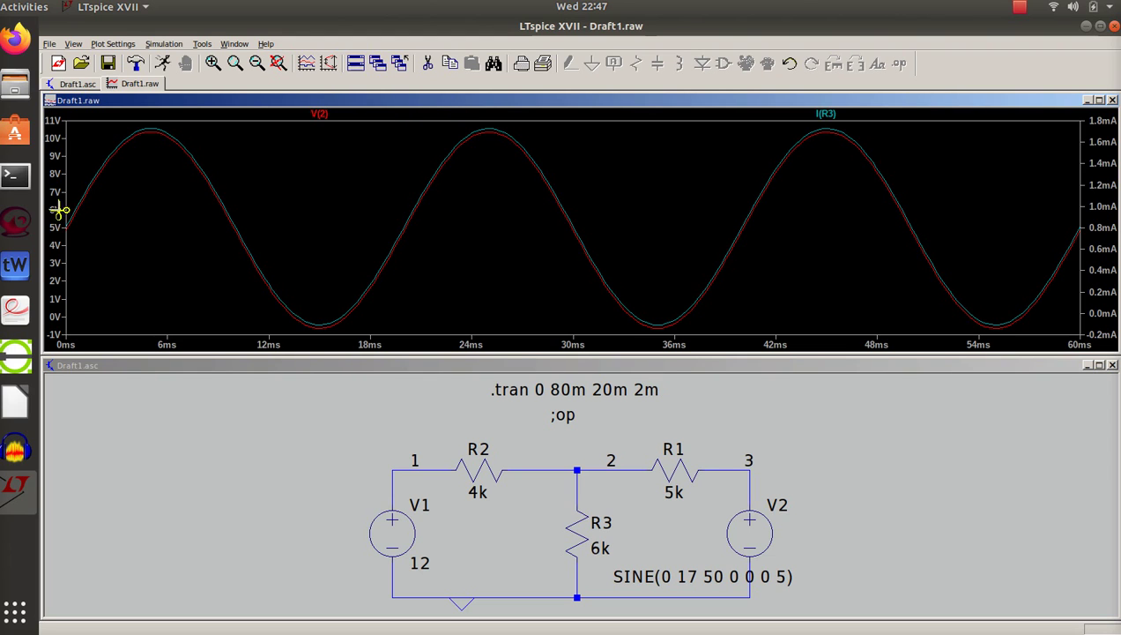
pyautogui.press('Escape')
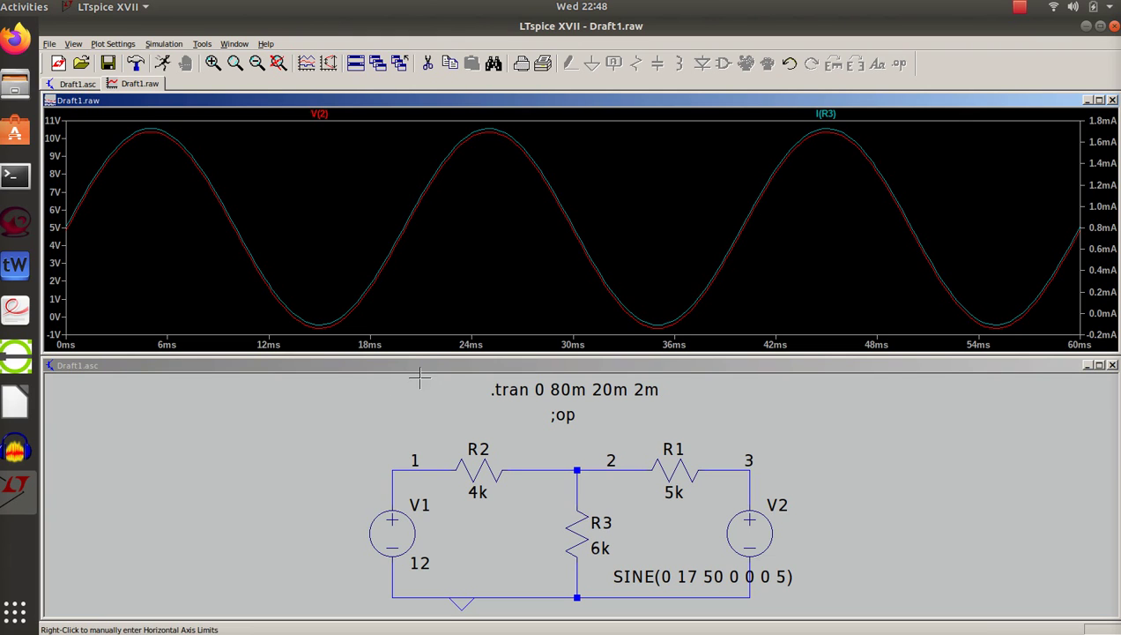
# - Close the waveform plot, maximize the schematic, and replace source V2 with a wire from node 3 to the ground line
pyautogui.click(1114, 100)
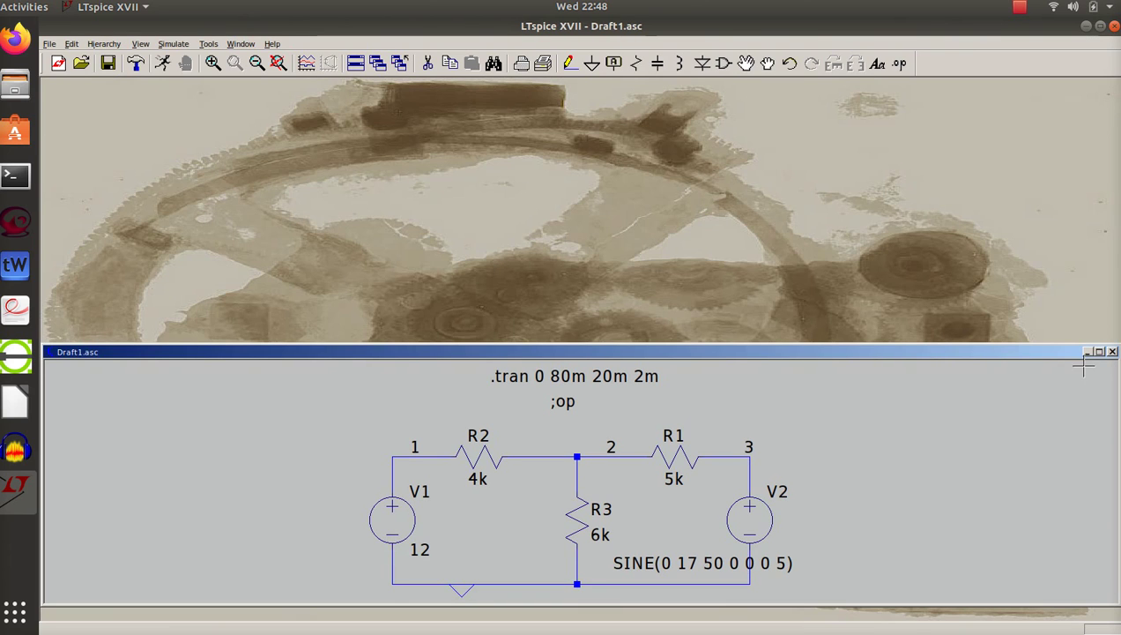
pyautogui.click(1099, 352)
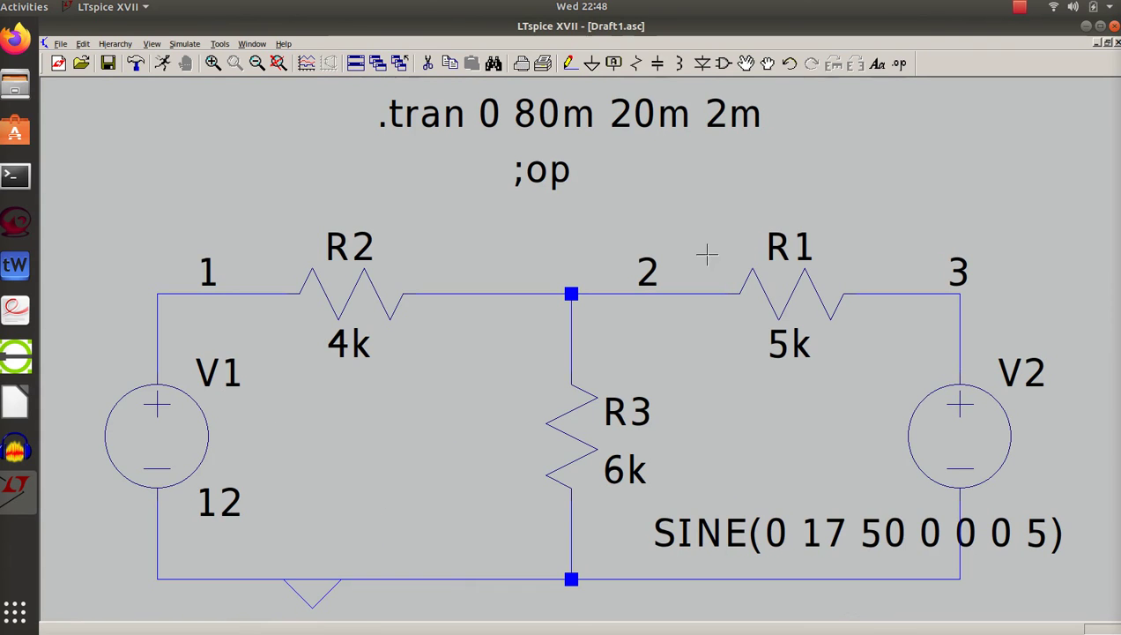
pyautogui.click(426, 65)
pyautogui.click(966, 409)
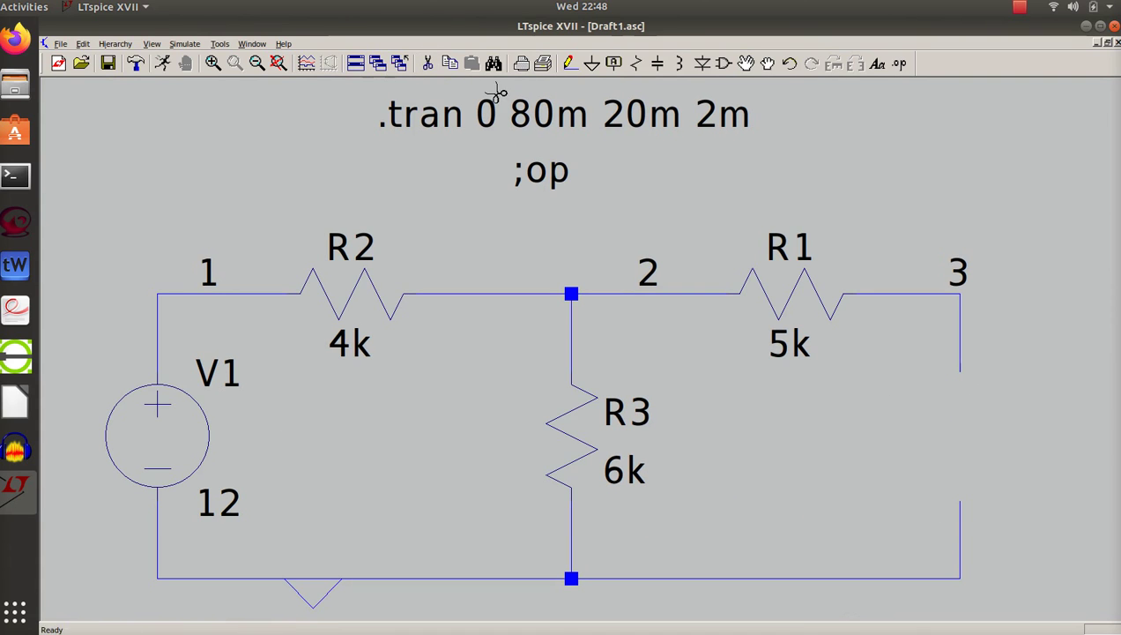
pyautogui.click(567, 66)
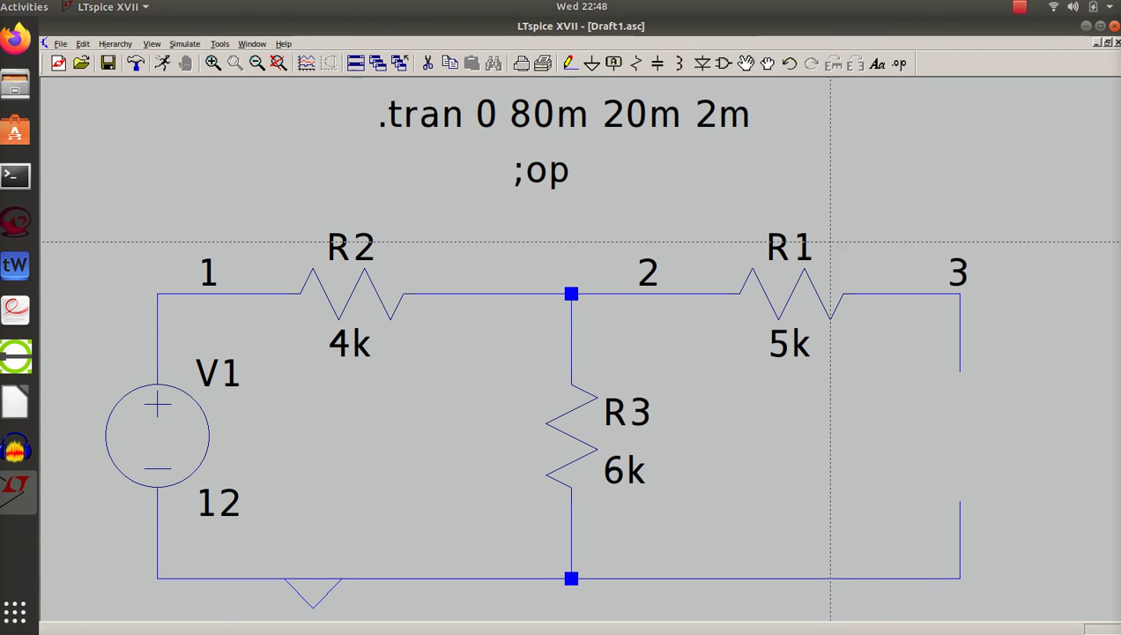
pyautogui.click(960, 372)
pyautogui.click(960, 579)
pyautogui.press('Escape')
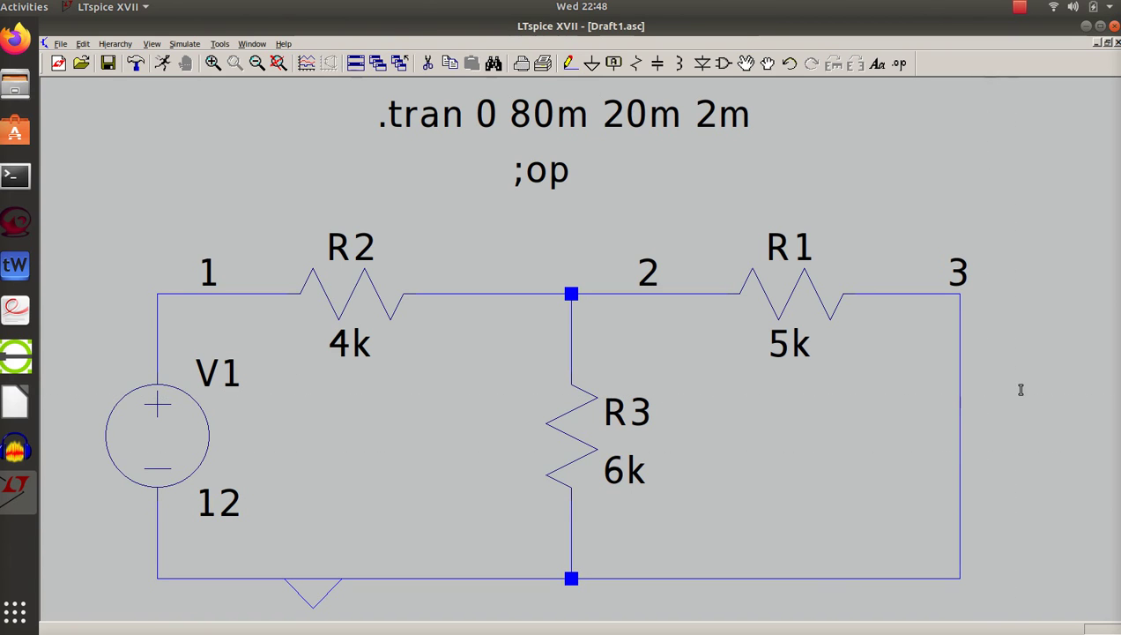
pyautogui.rightClick(388, 119)
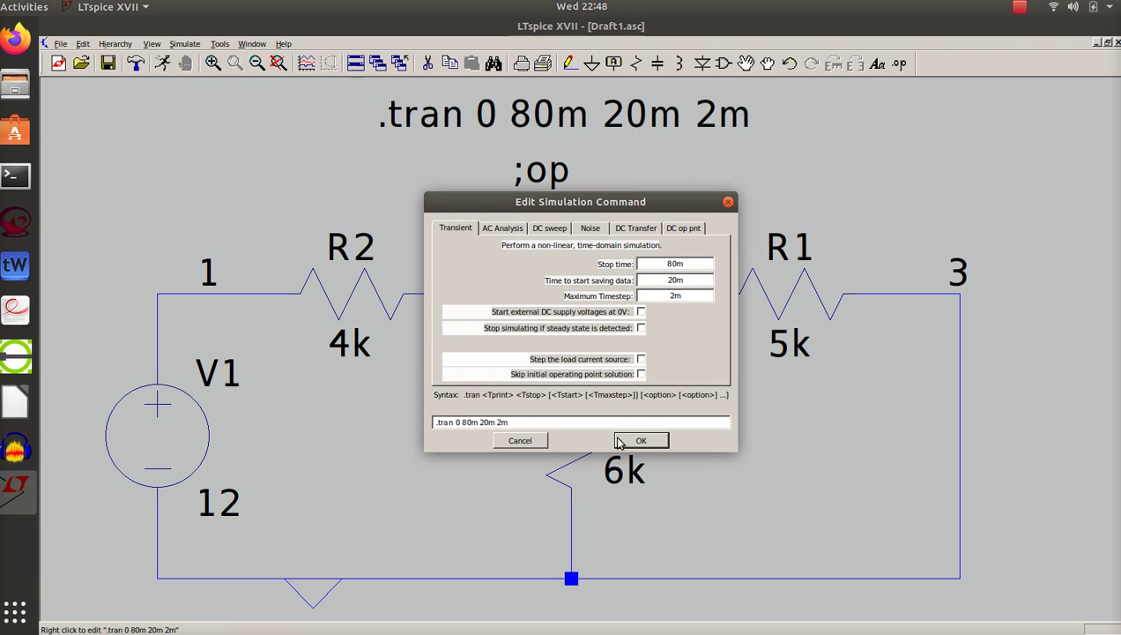
pyautogui.click(529, 440)
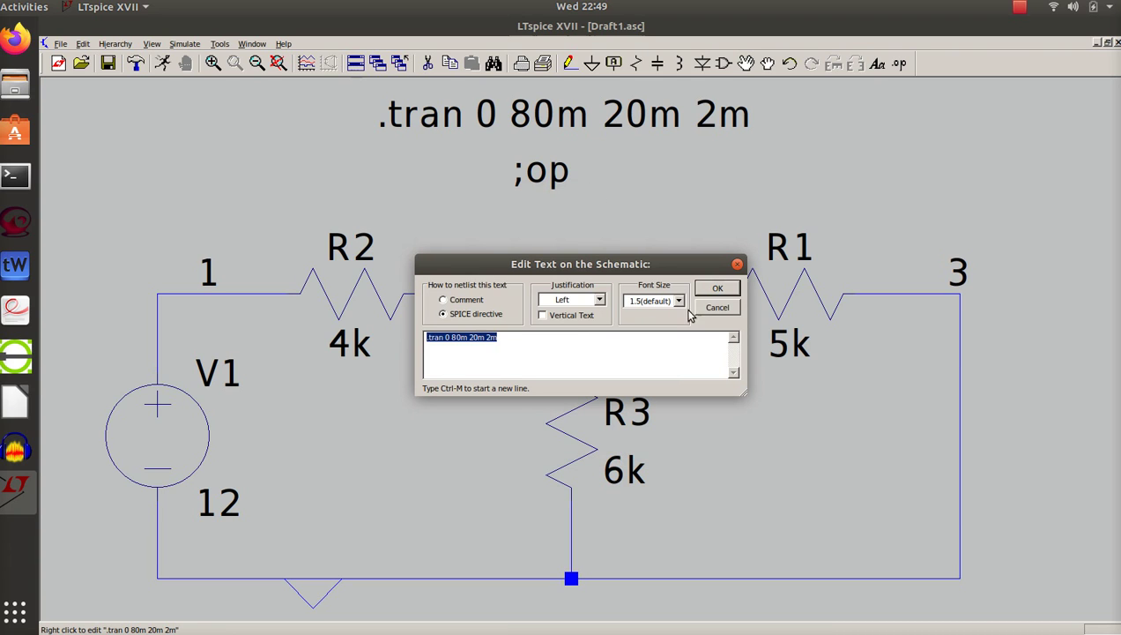
pyautogui.click(719, 309)
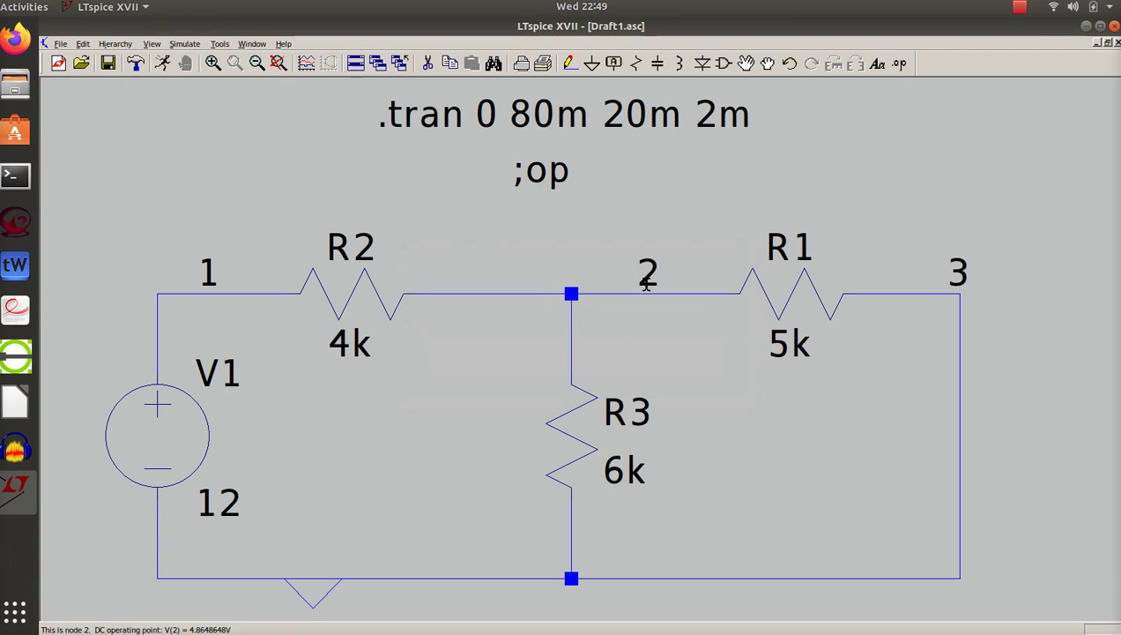
# - Change the simulation command to a DC operating point, reducing the directive to .op without the transient parameters, and run it
pyautogui.click(186, 43)
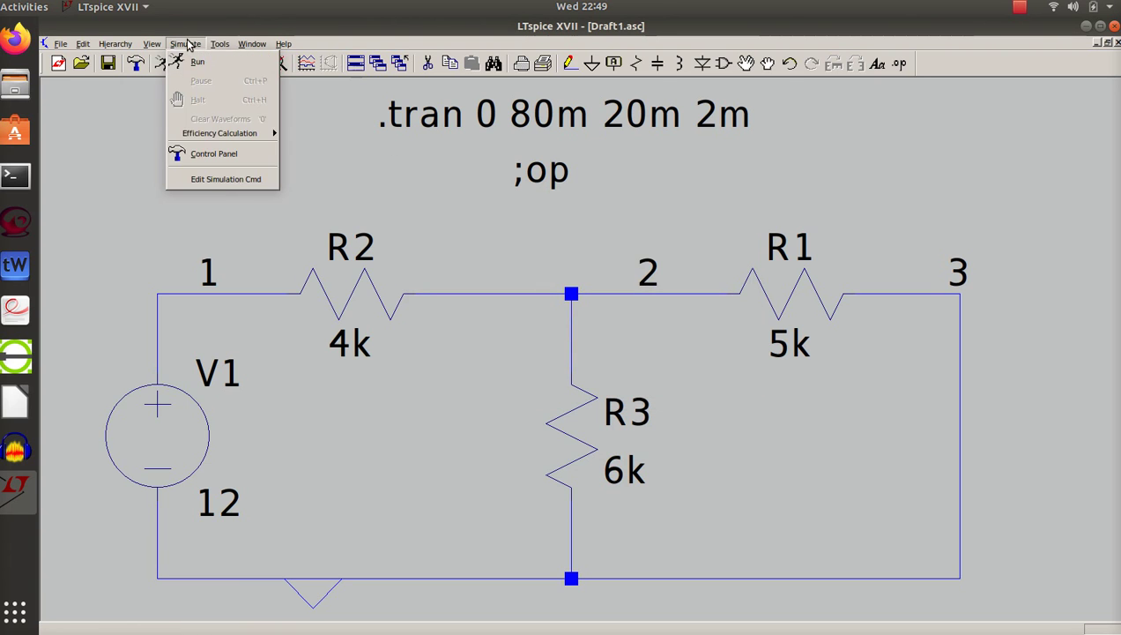
pyautogui.click(220, 185)
pyautogui.click(673, 231)
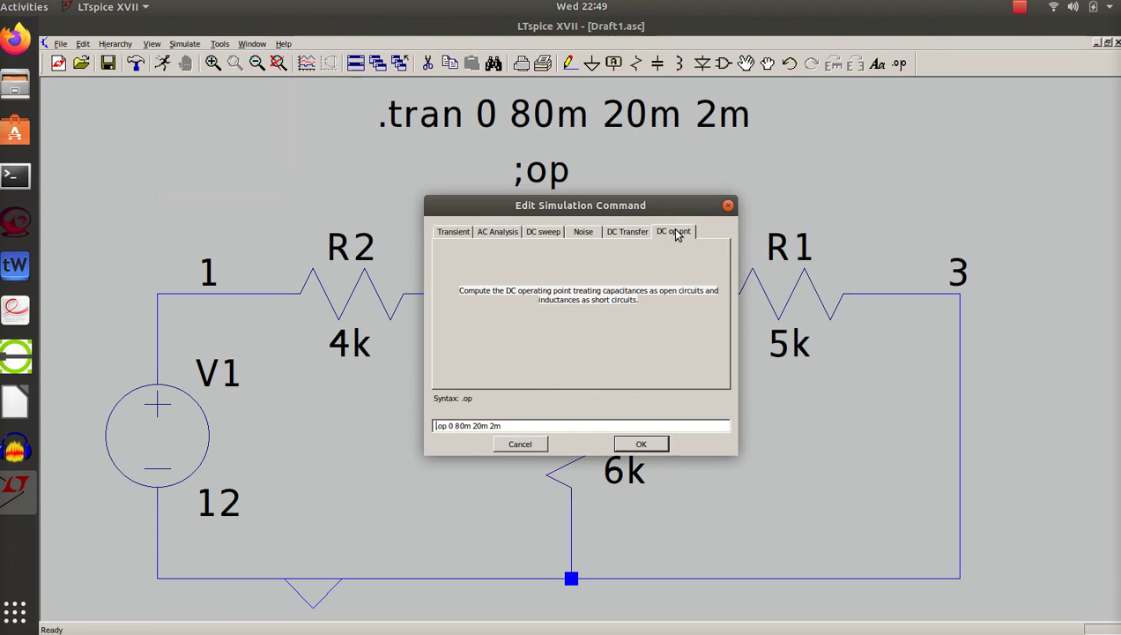
pyautogui.click(513, 425)
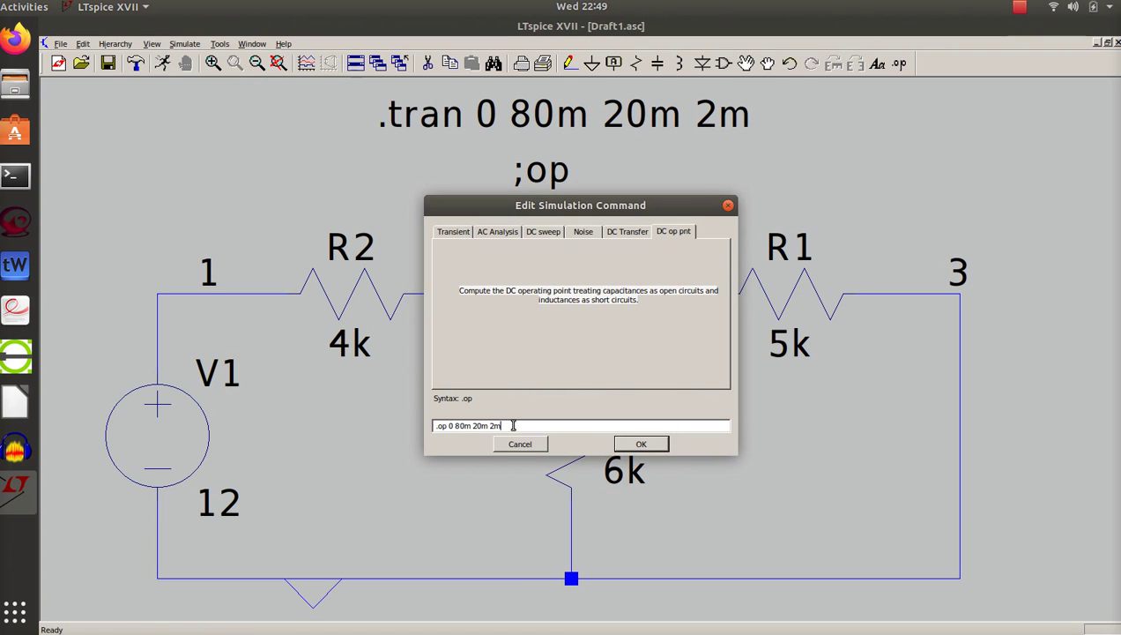
pyautogui.press('BackSpace')
pyautogui.press('BackSpace')
pyautogui.press('BackSpace')
pyautogui.press('BackSpace')
pyautogui.press('BackSpace')
pyautogui.press('BackSpace')
pyautogui.press('BackSpace')
pyautogui.press('BackSpace')
pyautogui.click(641, 445)
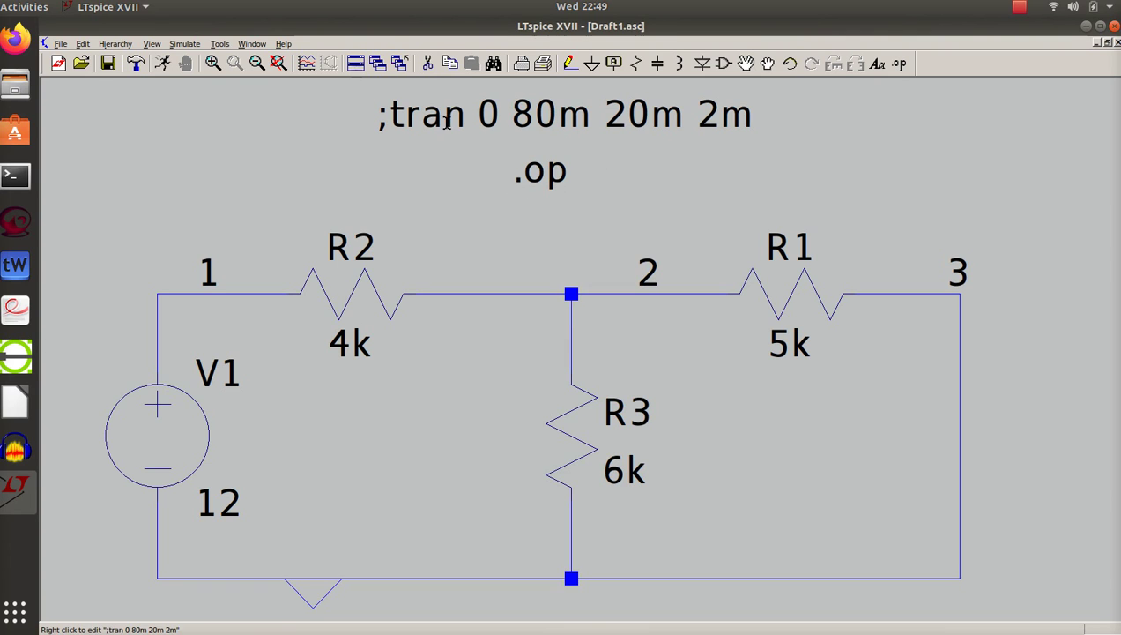
pyautogui.click(162, 67)
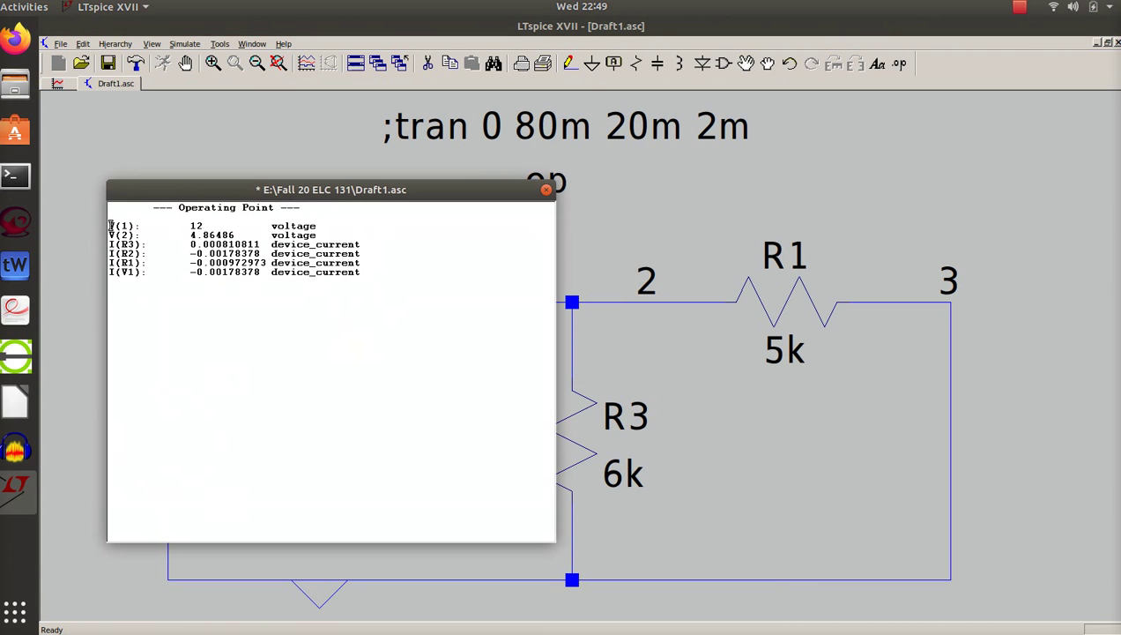
# - Copy all the operating point results and paste them into a new LibreOffice Writer document
pyautogui.moveTo(112, 208); pyautogui.dragTo(361, 276)
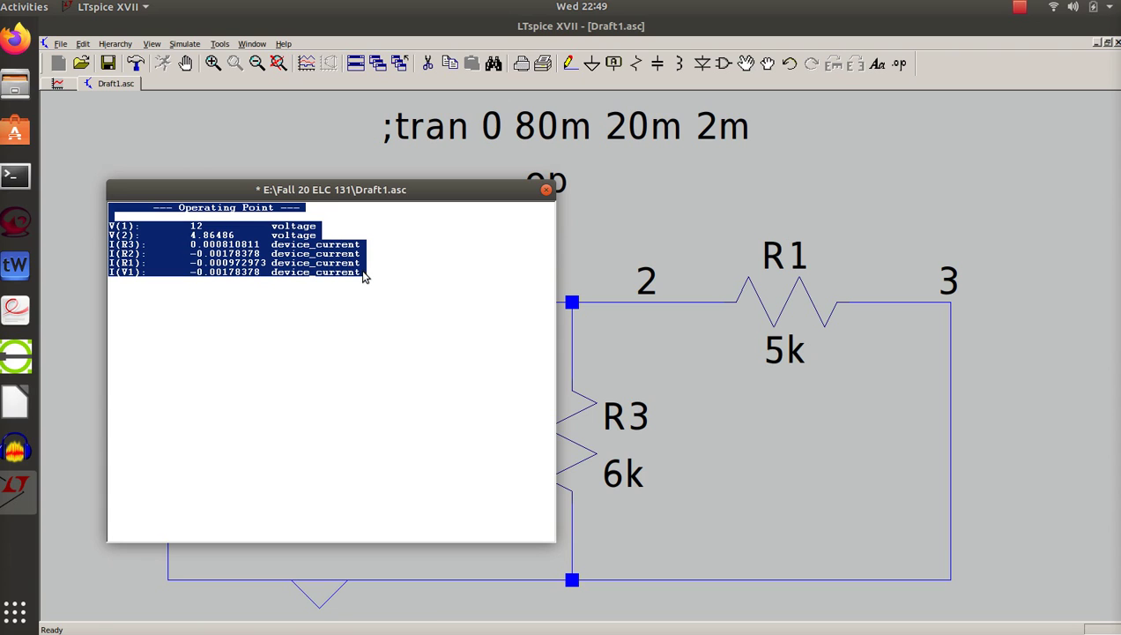
pyautogui.click(23, 403)
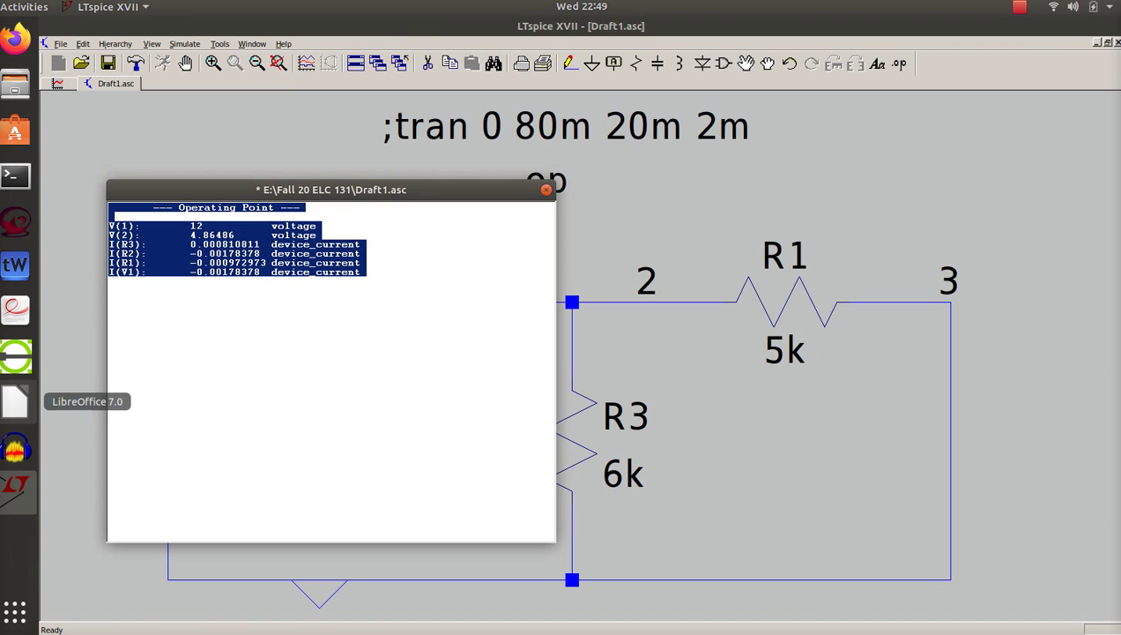
pyautogui.click(21, 406)
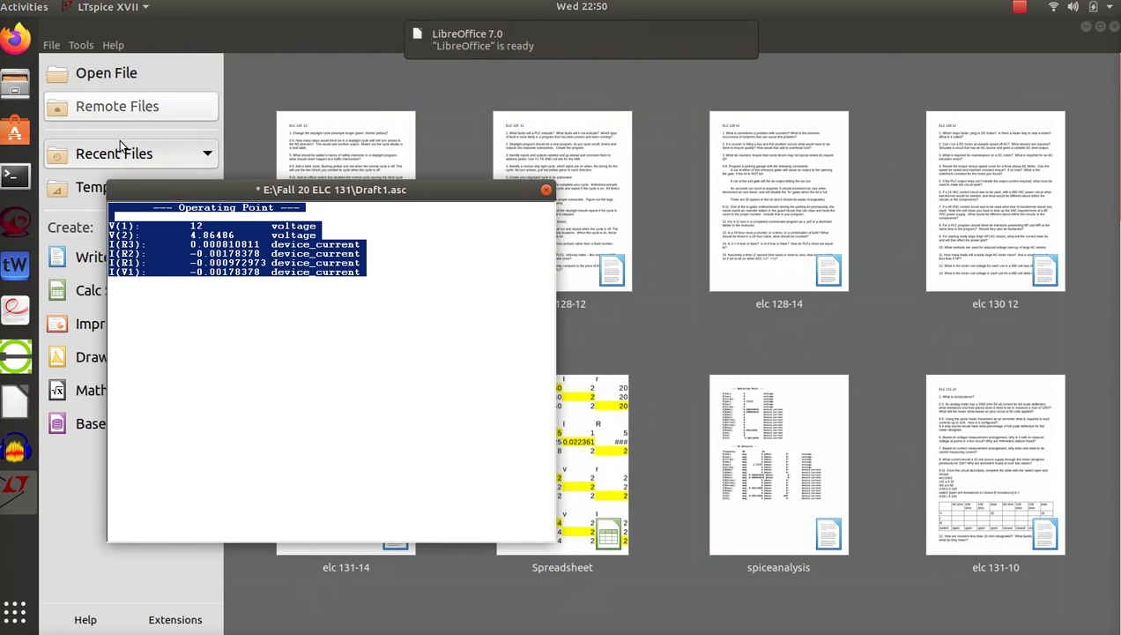
pyautogui.click(82, 265)
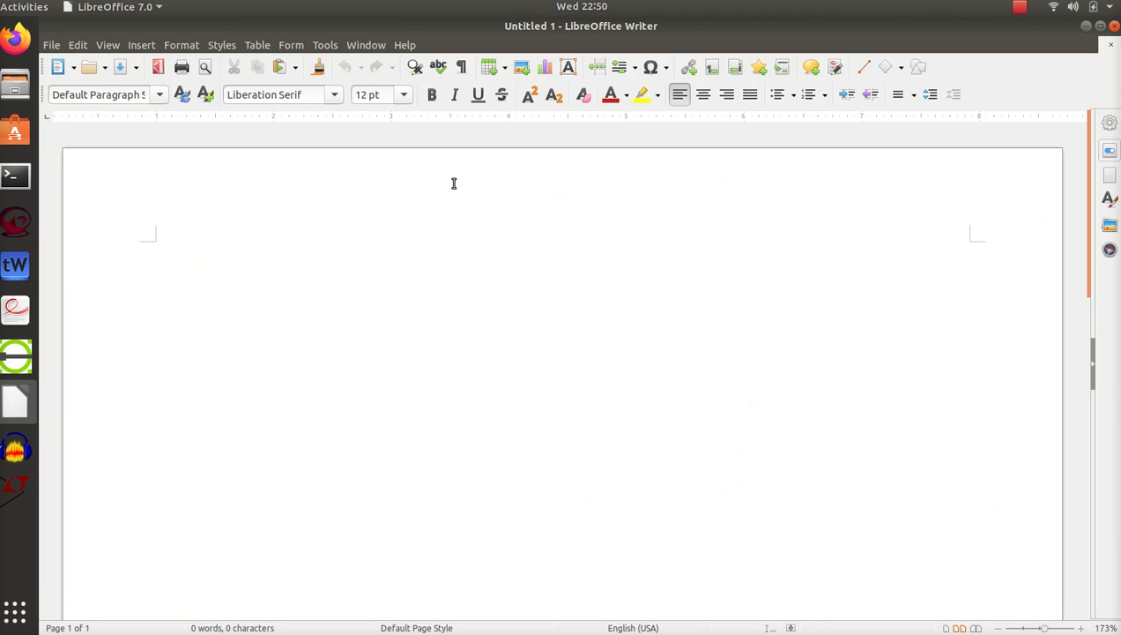
pyautogui.hotkey('ctrl', 'v')
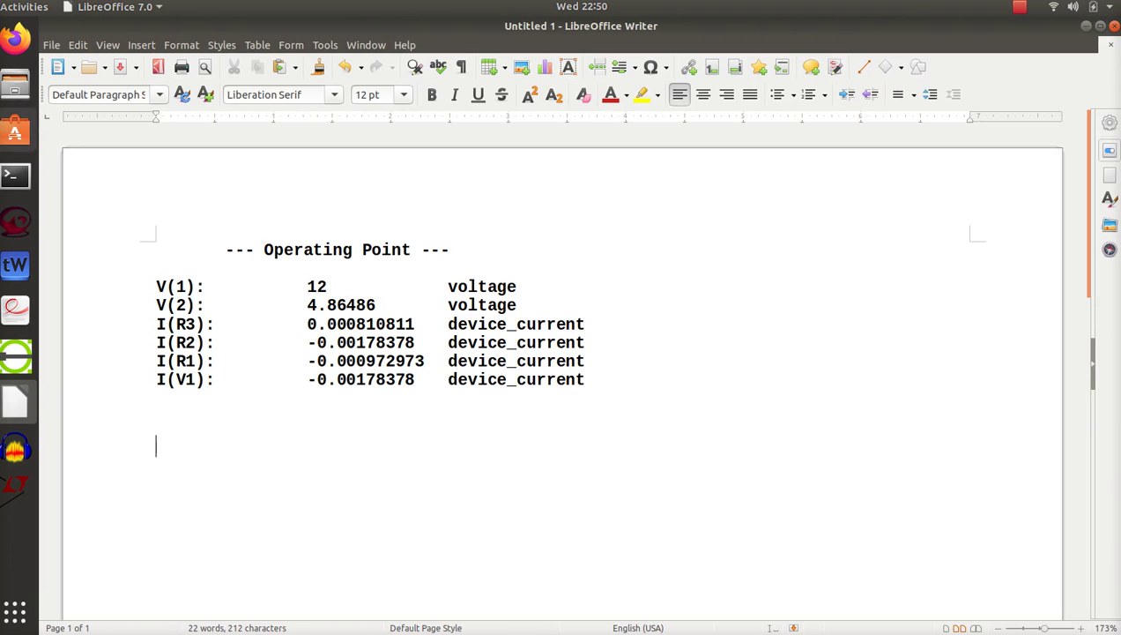
# - Switch back to LTspice and close the operating point results window
pyautogui.click(18, 219)
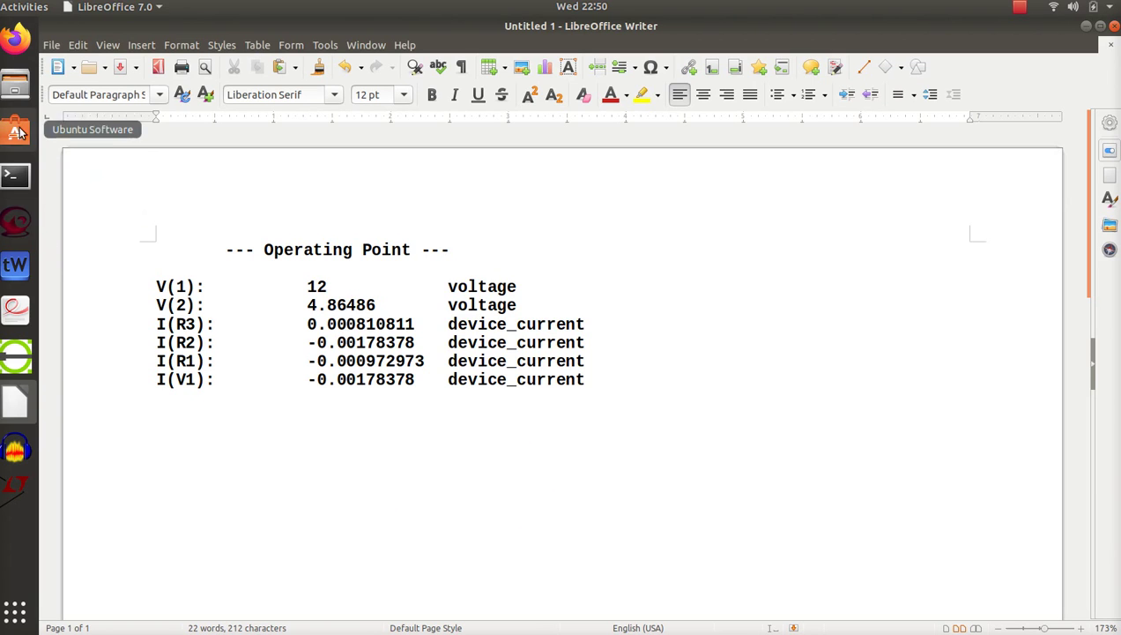
pyautogui.click(15, 489)
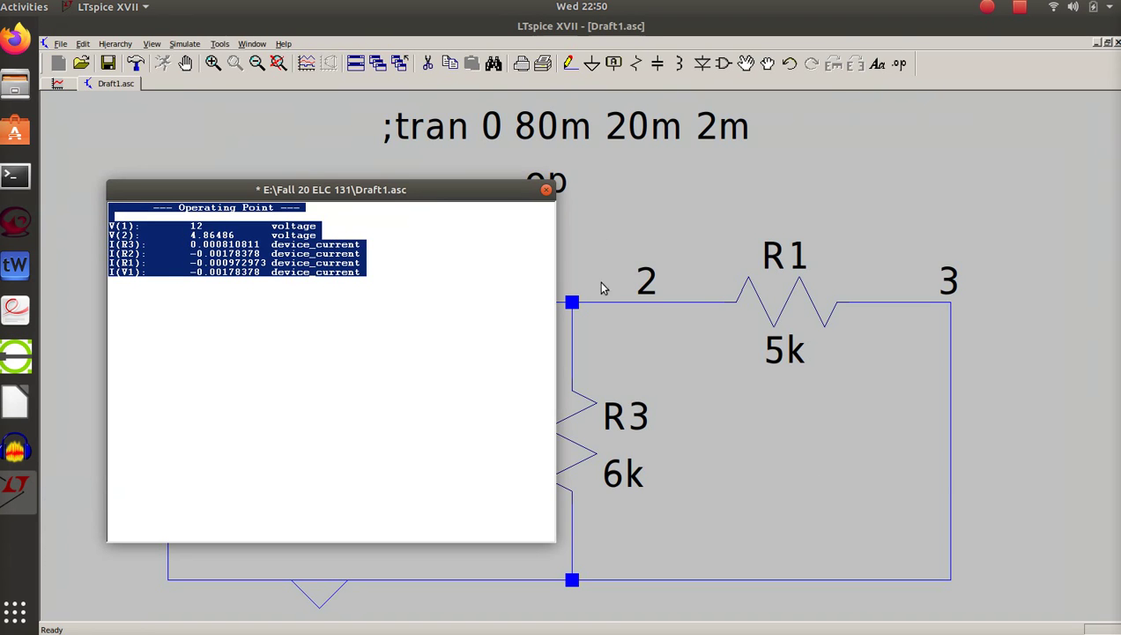
pyautogui.click(546, 190)
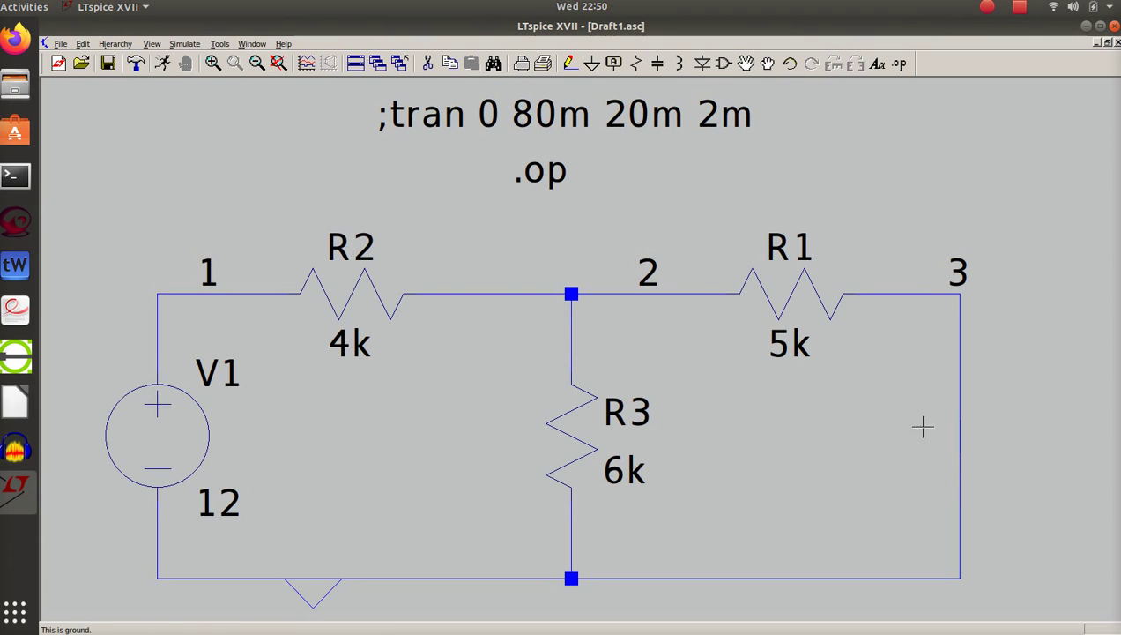
# - Place a voltage source in the wire between node 3 and the ground line
pyautogui.click(723, 63)
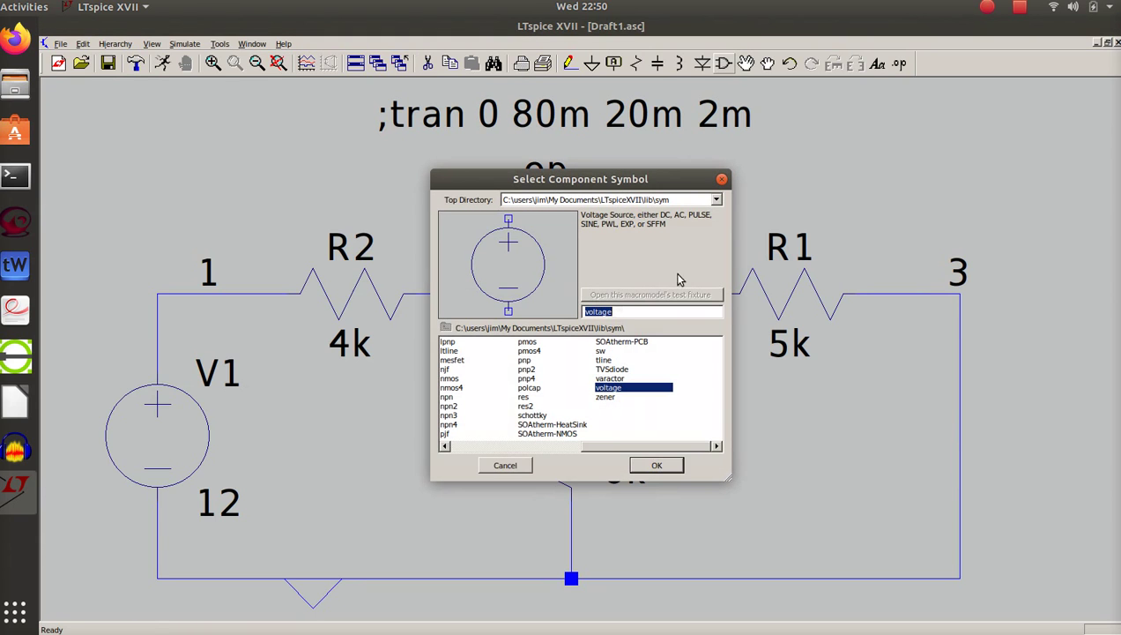
pyautogui.click(667, 472)
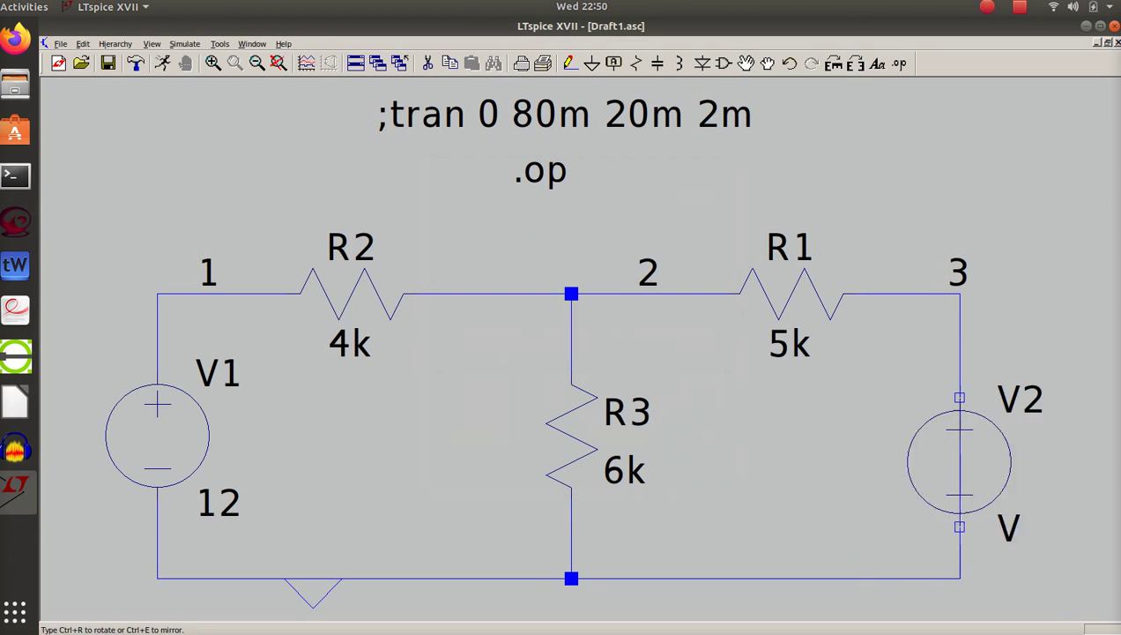
pyautogui.click(960, 371)
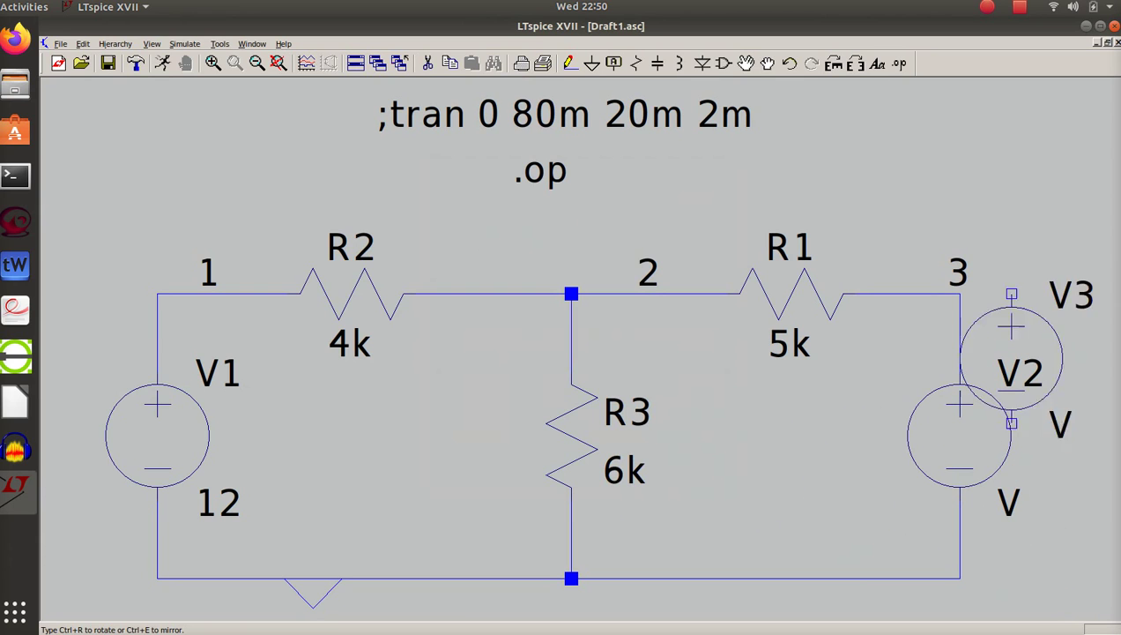
pyautogui.press('Escape')
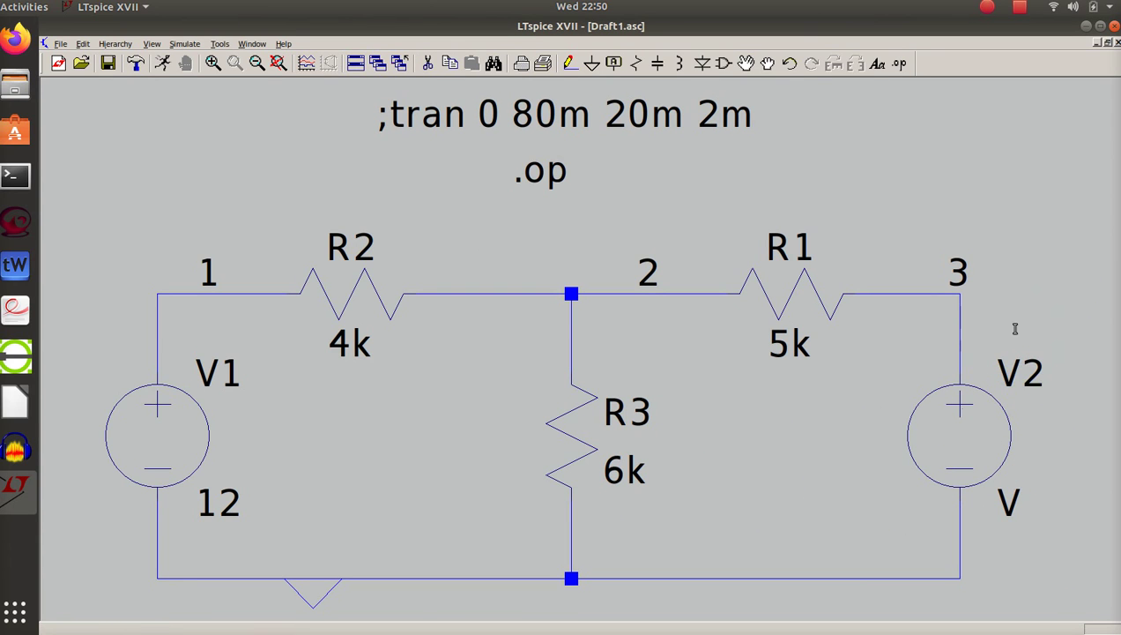
# - Set the AC amplitude of source V2 to 12 in its advanced small-signal settings
pyautogui.rightClick(958, 450)
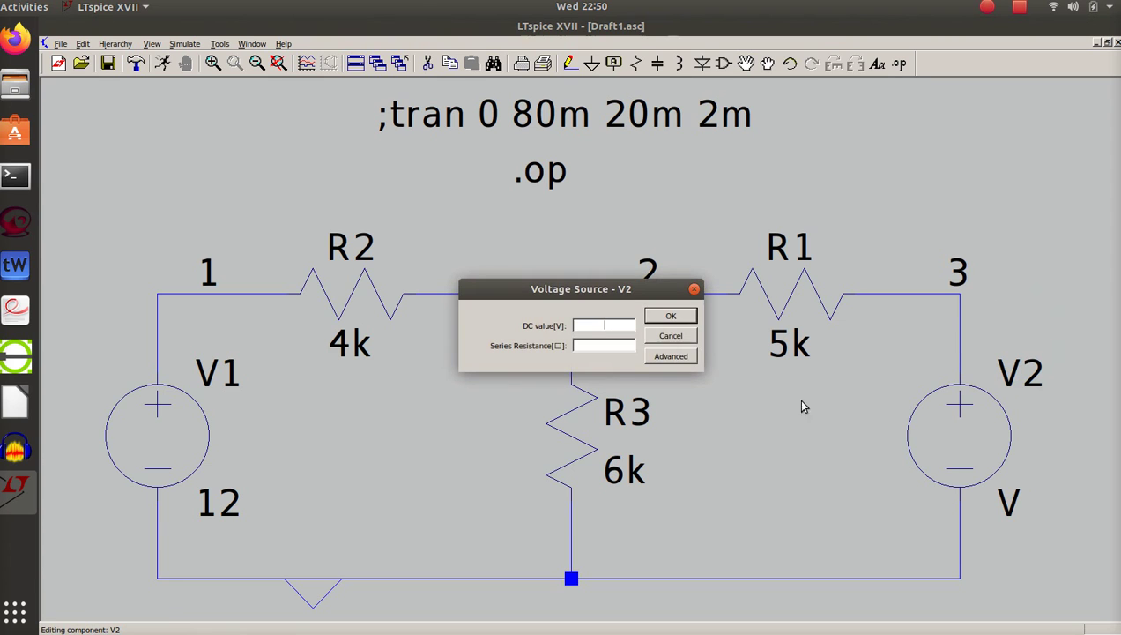
pyautogui.click(672, 362)
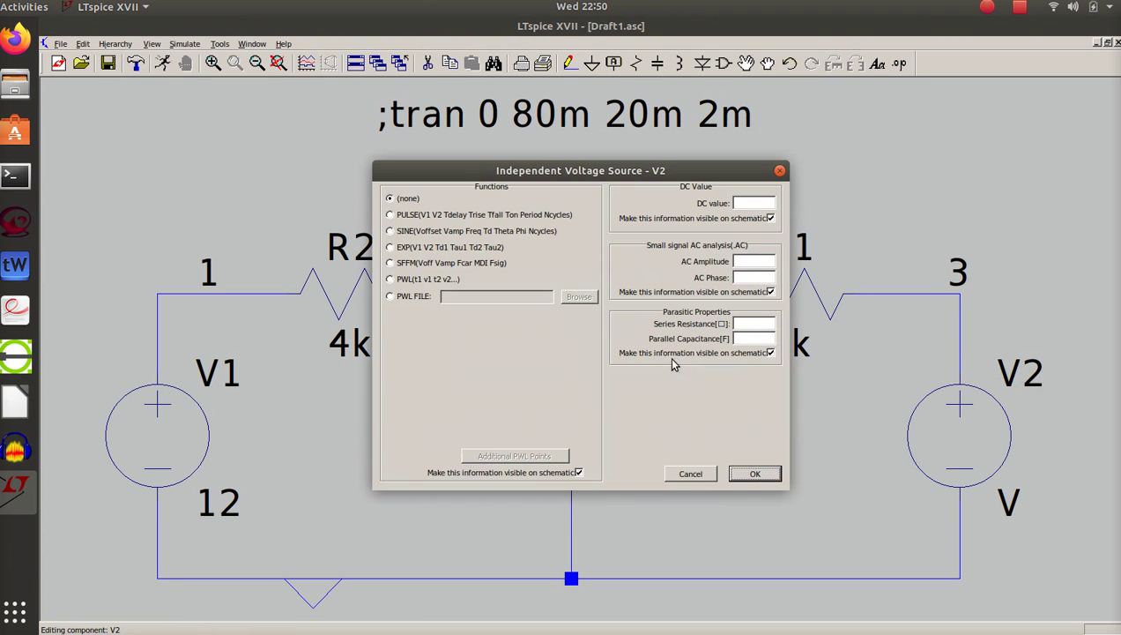
pyautogui.click(749, 260)
pyautogui.click(756, 474)
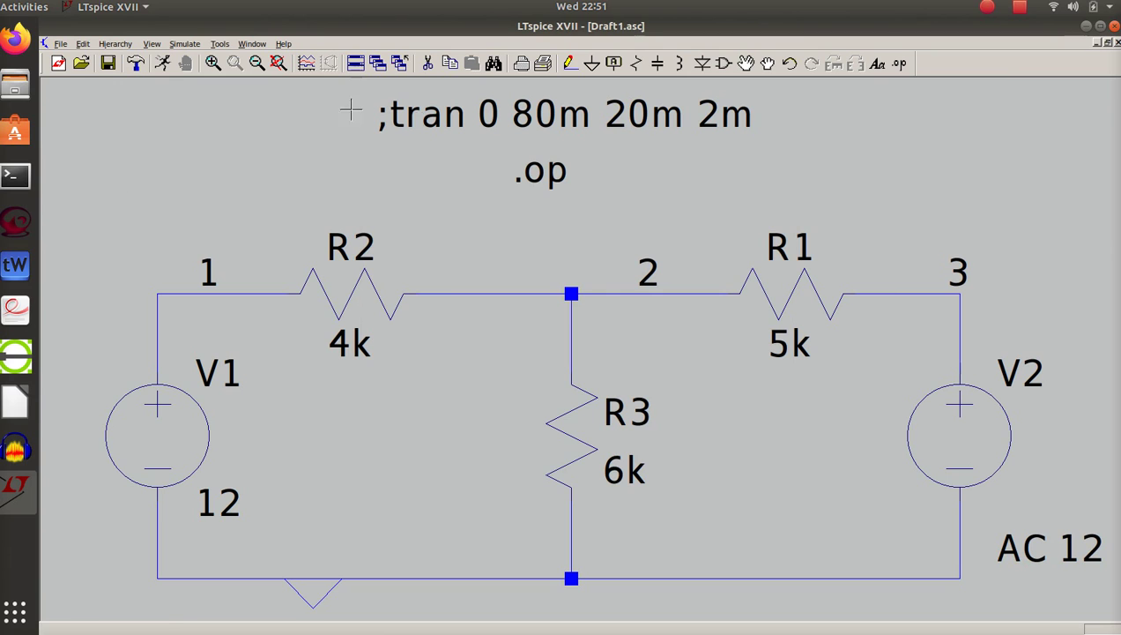
# - Delete source V1 and replace it with a wire from node 1 to the ground line
pyautogui.click(429, 65)
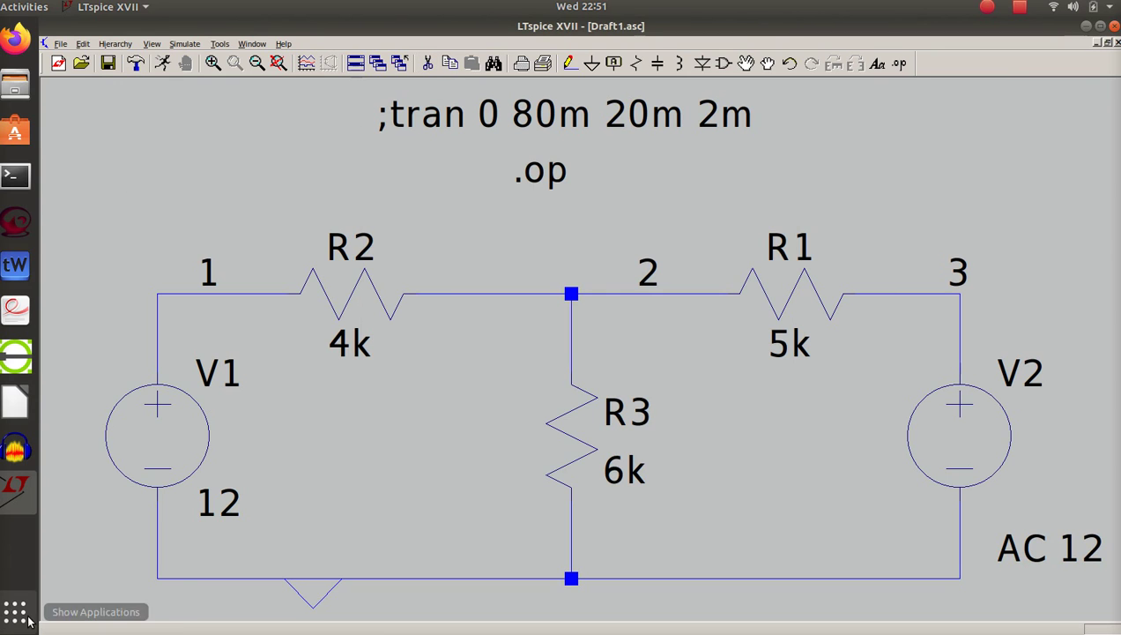
pyautogui.click(160, 436)
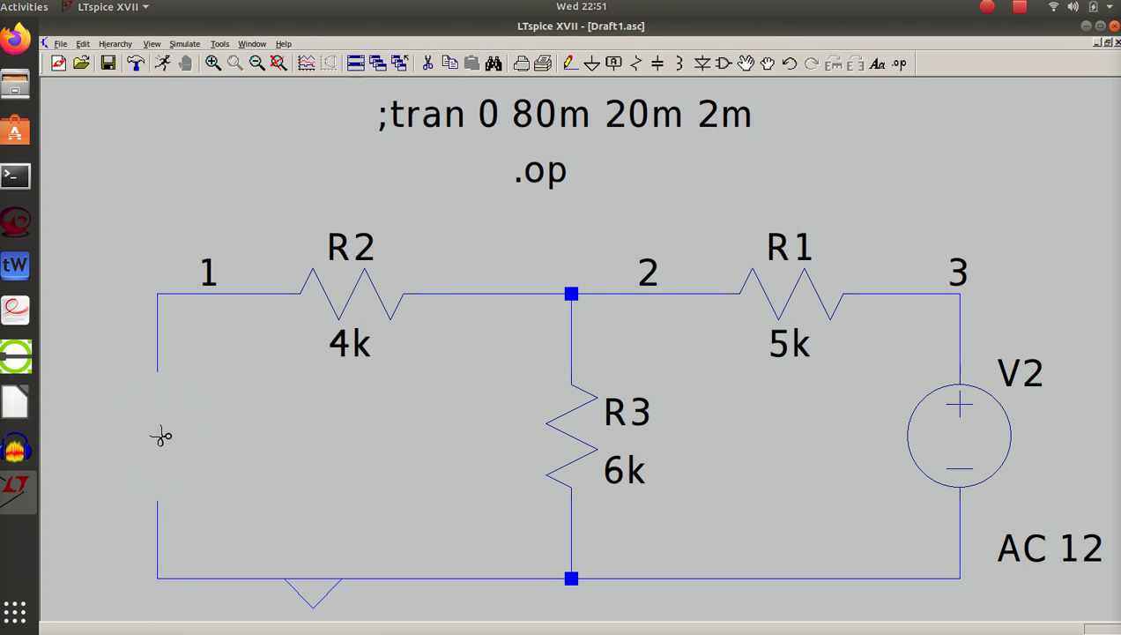
pyautogui.press('Escape')
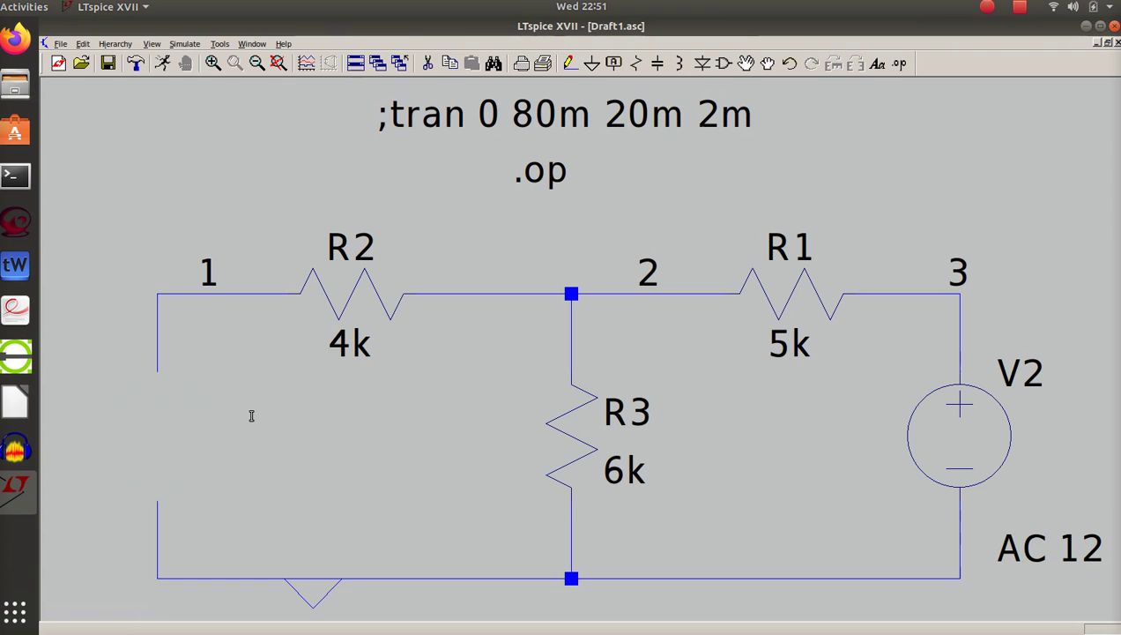
pyautogui.click(570, 63)
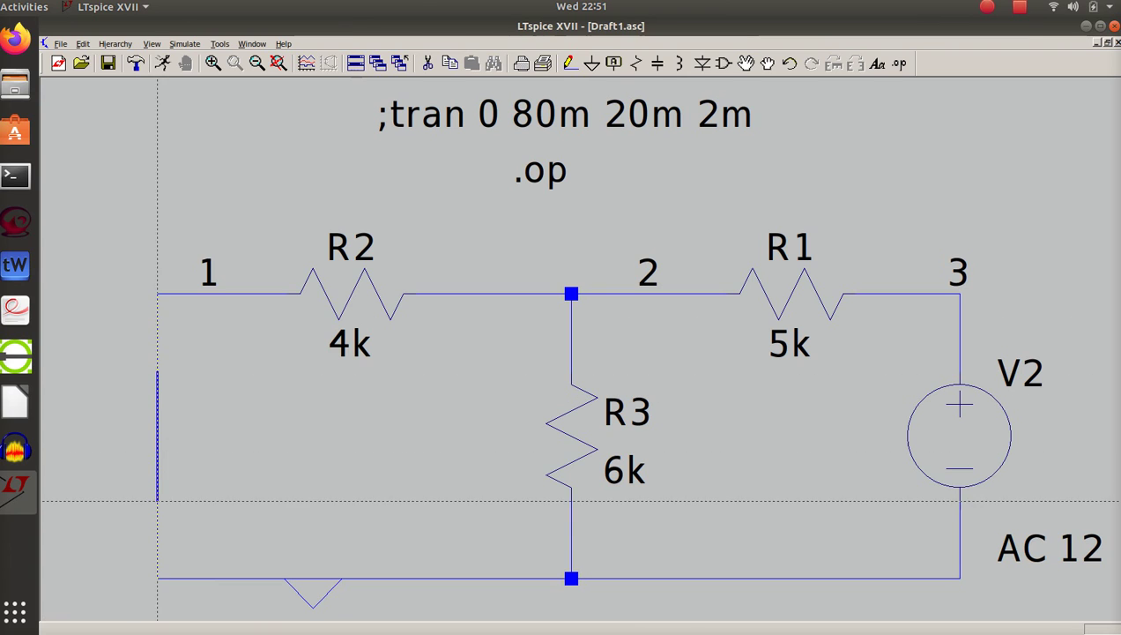
pyautogui.click(158, 578)
pyautogui.rightClick(338, 423)
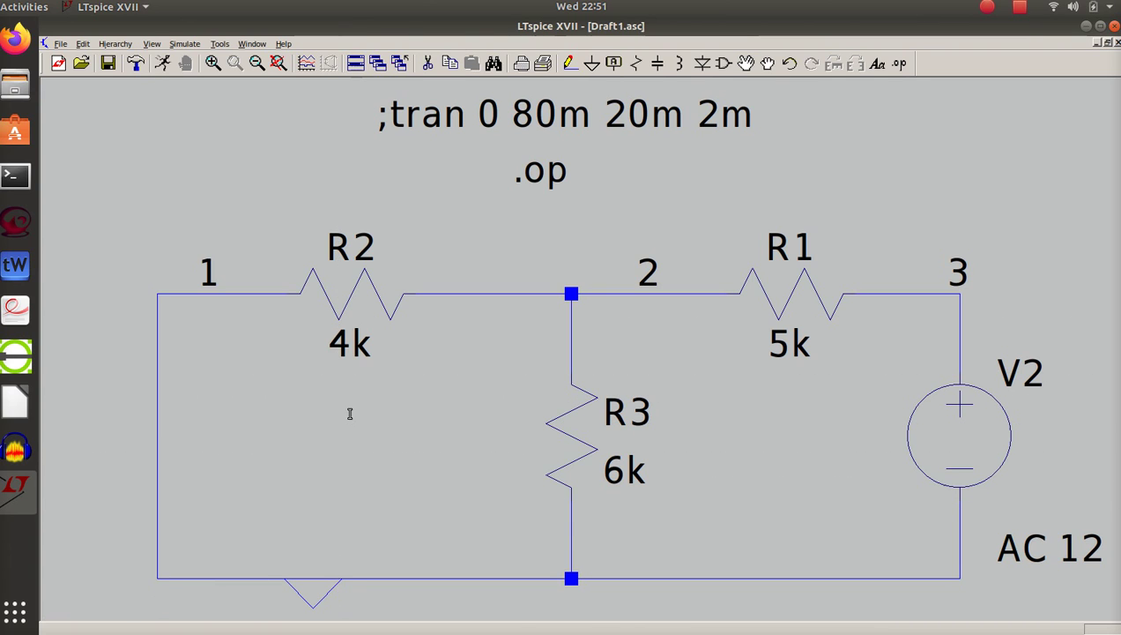
# - Add an AC analysis directive with a List sweep at 50 Hz beside the op text and run the simulation
pyautogui.click(184, 44)
pyautogui.click(211, 178)
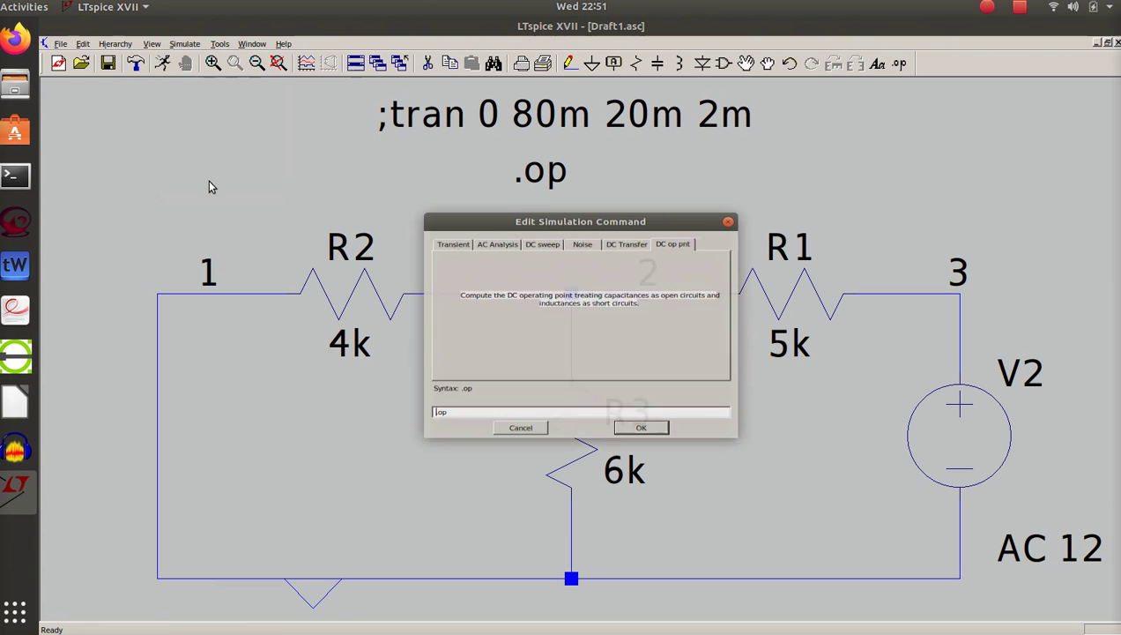
pyautogui.click(507, 233)
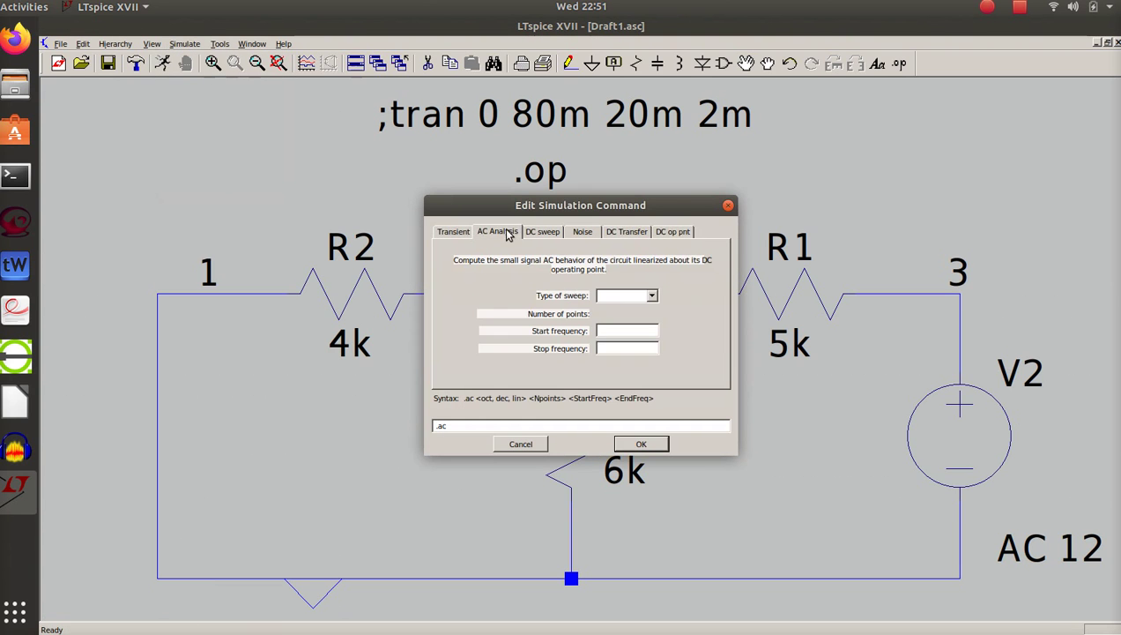
pyautogui.click(653, 295)
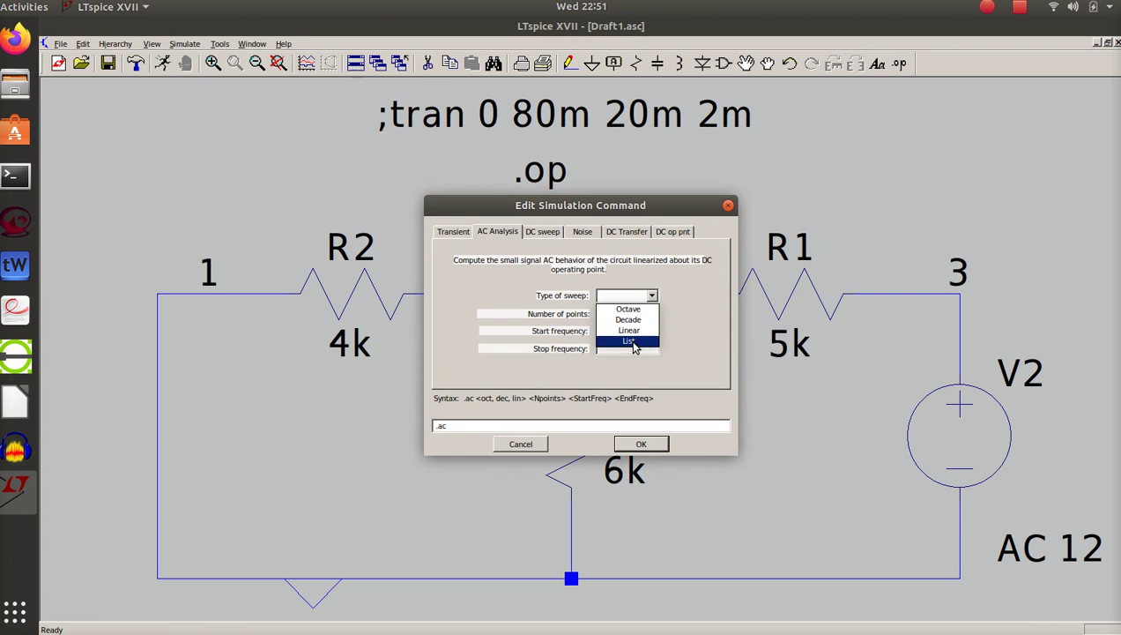
pyautogui.click(630, 341)
pyautogui.click(617, 316)
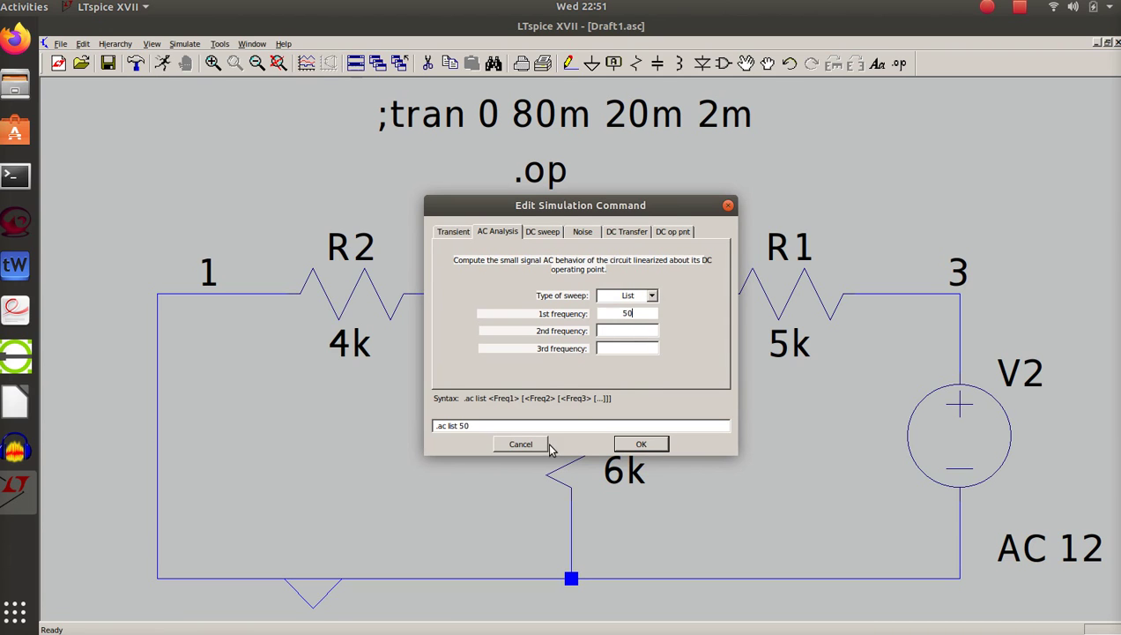
pyautogui.click(638, 443)
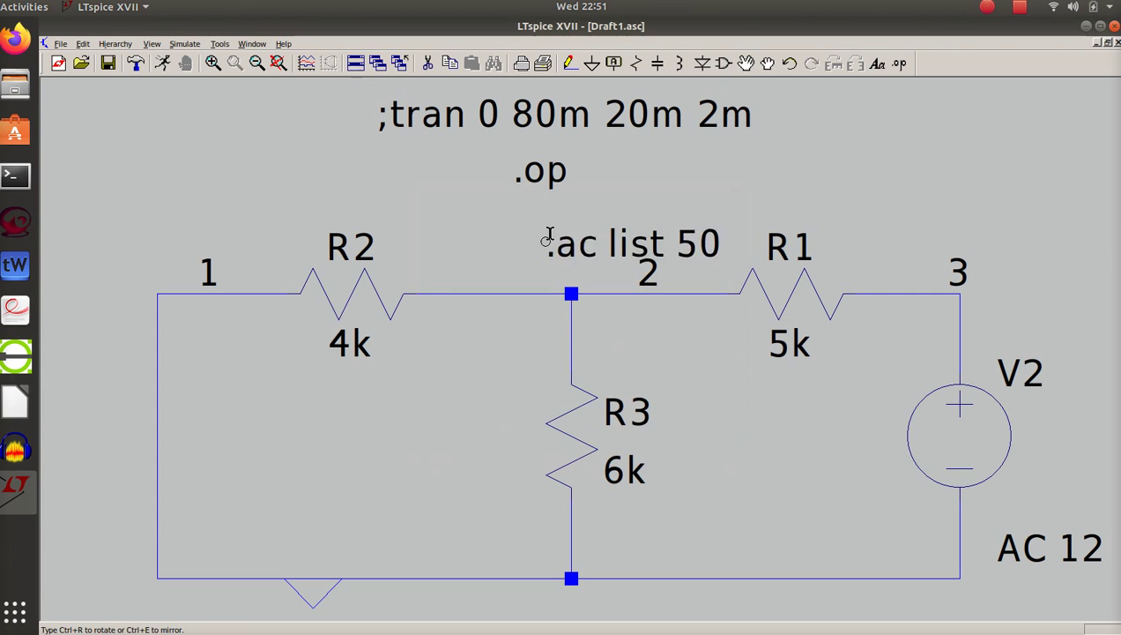
pyautogui.click(668, 177)
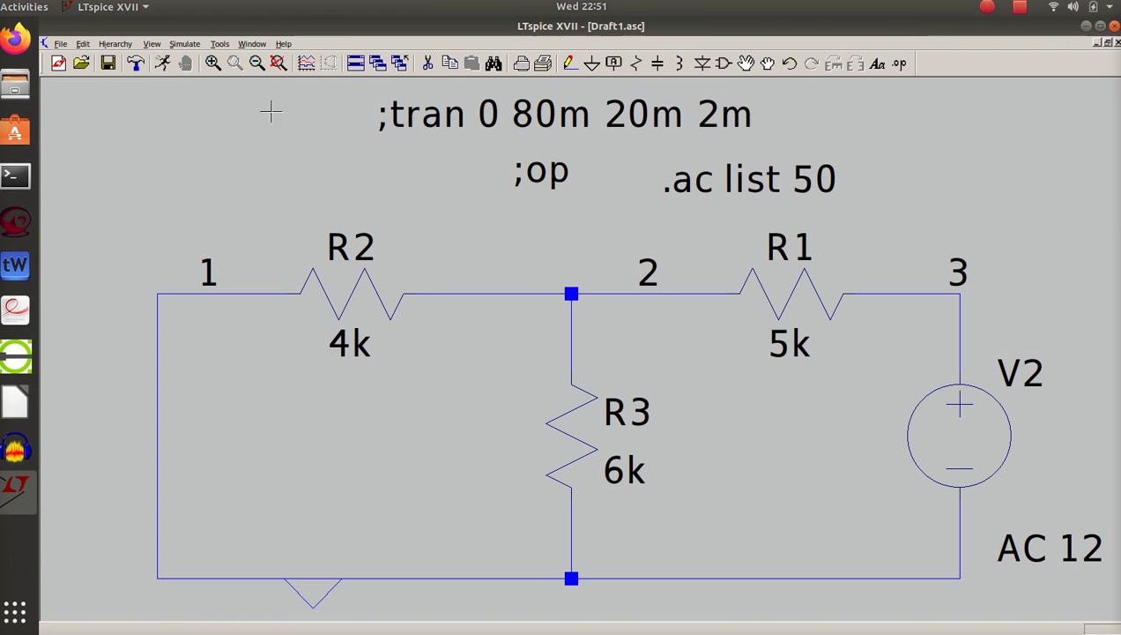
pyautogui.click(162, 64)
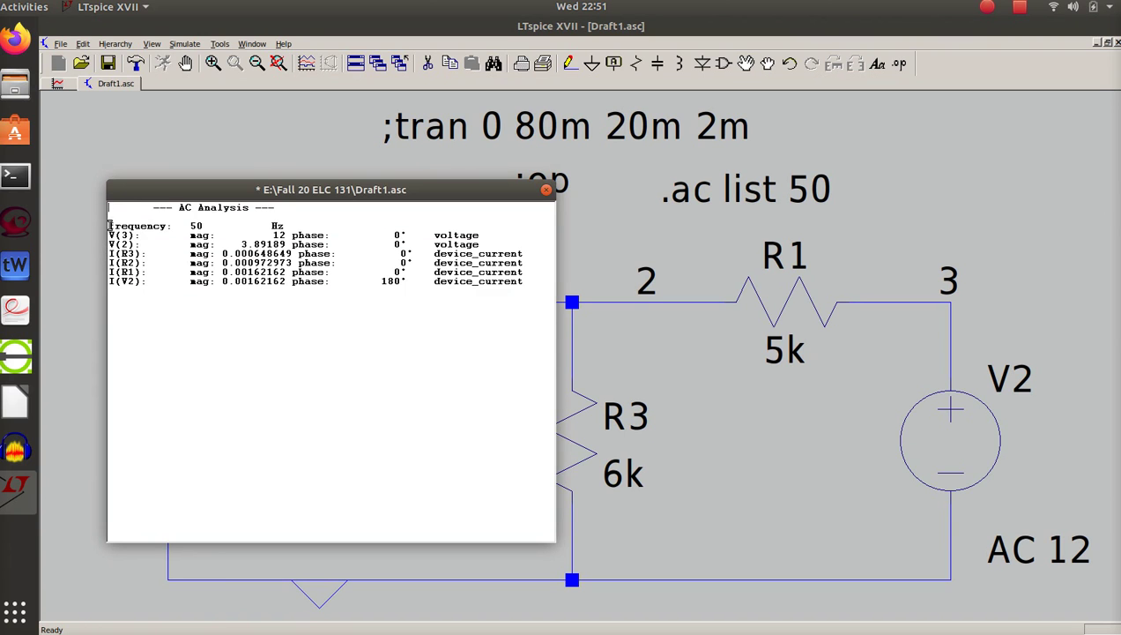
# - Copy the full AC analysis results and paste them below the operating point results in the LibreOffice Writer document
pyautogui.moveTo(123, 209); pyautogui.dragTo(176, 306)
pyautogui.hotkey('ctrl', 'c')
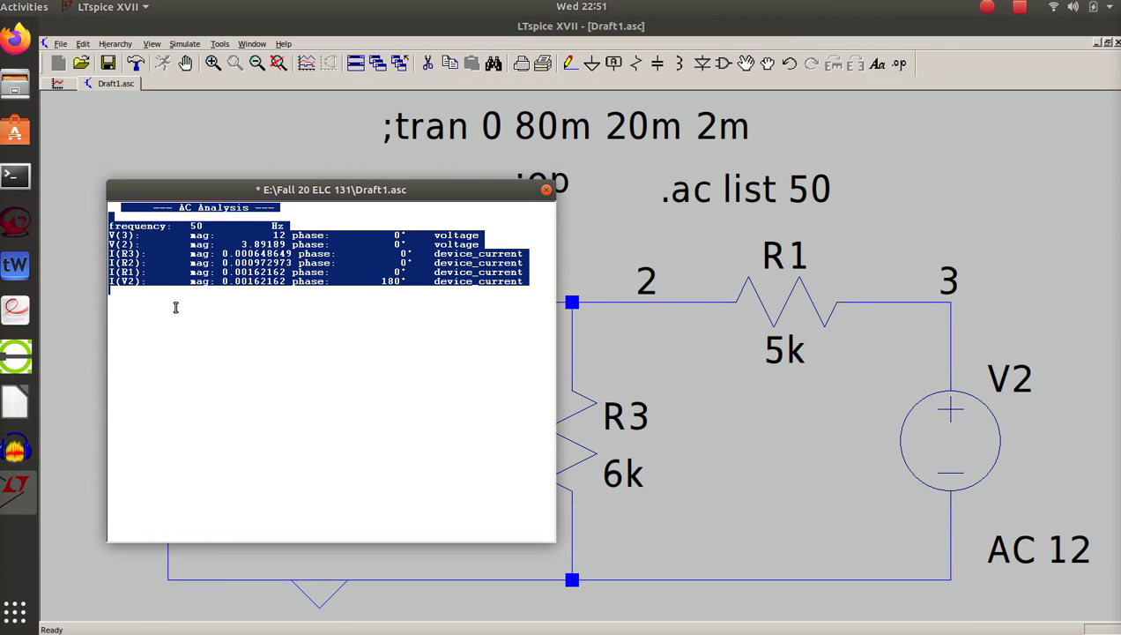
pyautogui.click(15, 402)
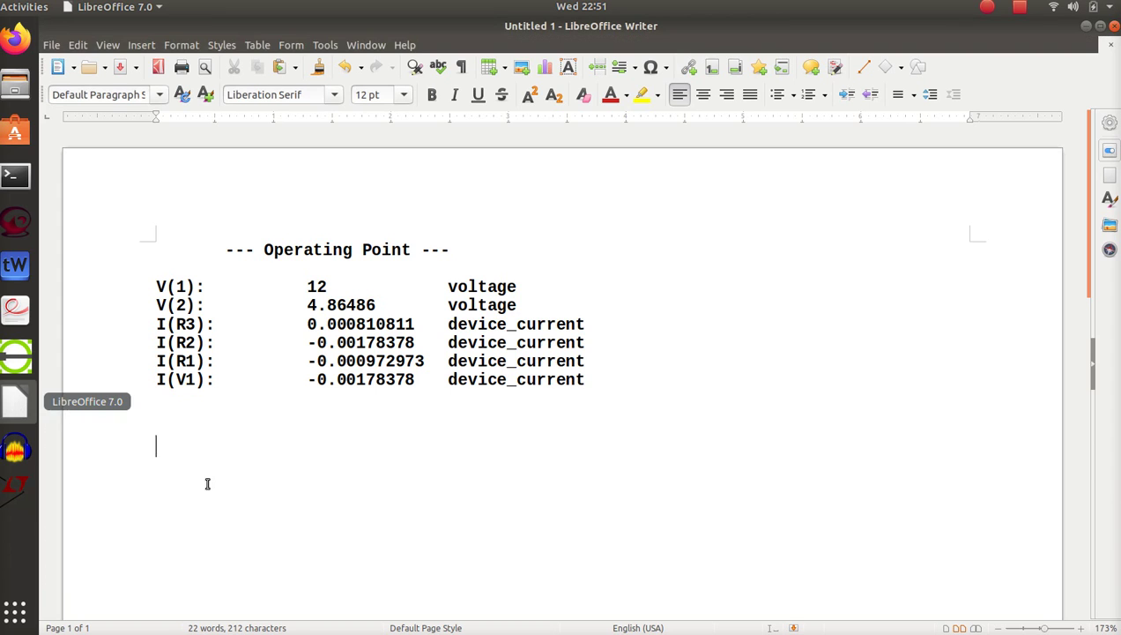
pyautogui.hotkey('ctrl', 'v')
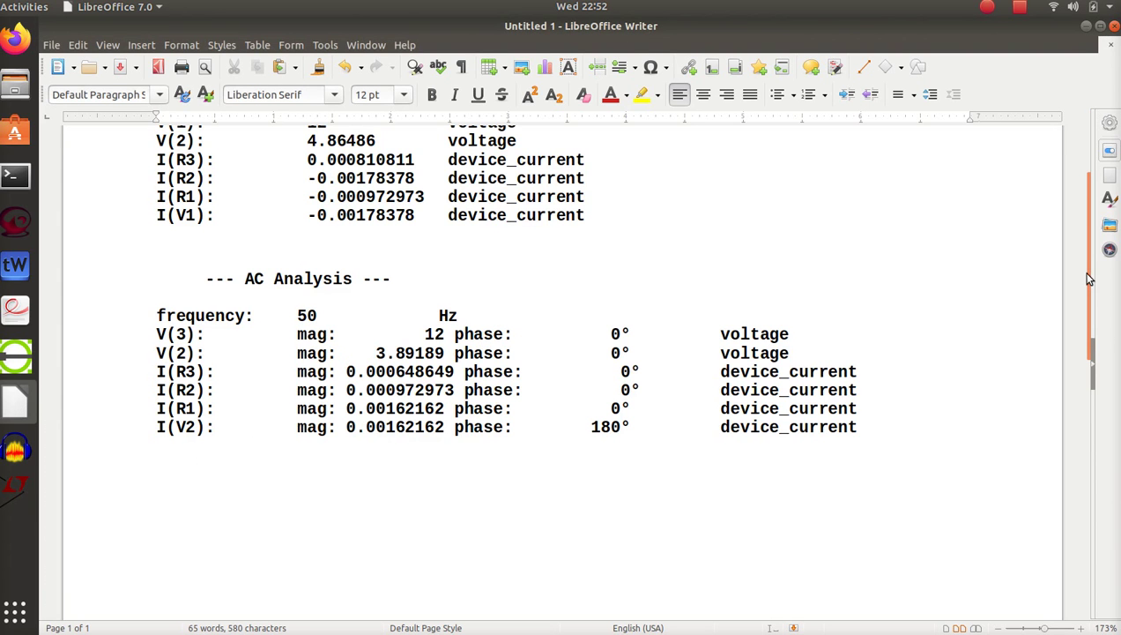
pyautogui.moveTo(1090, 275); pyautogui.dragTo(1092, 242)
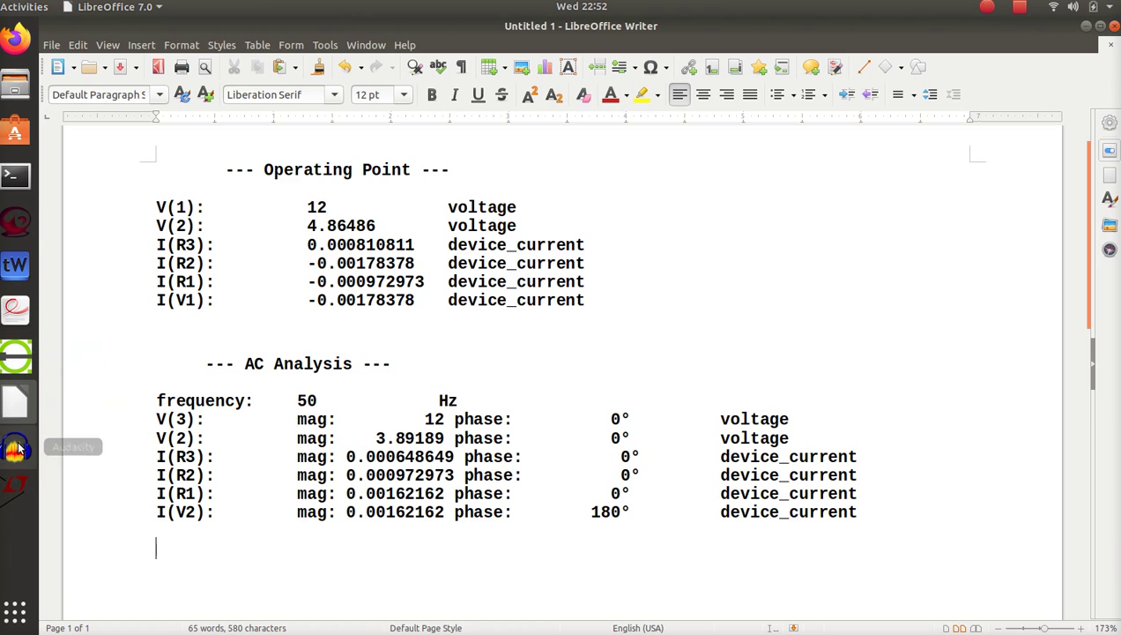
# - Return to LTspice, close the AC results and undo the edits back to the two-source circuit with V2 as SINE(0 17 50 0 0 0 5) and .tran active
pyautogui.click(14, 494)
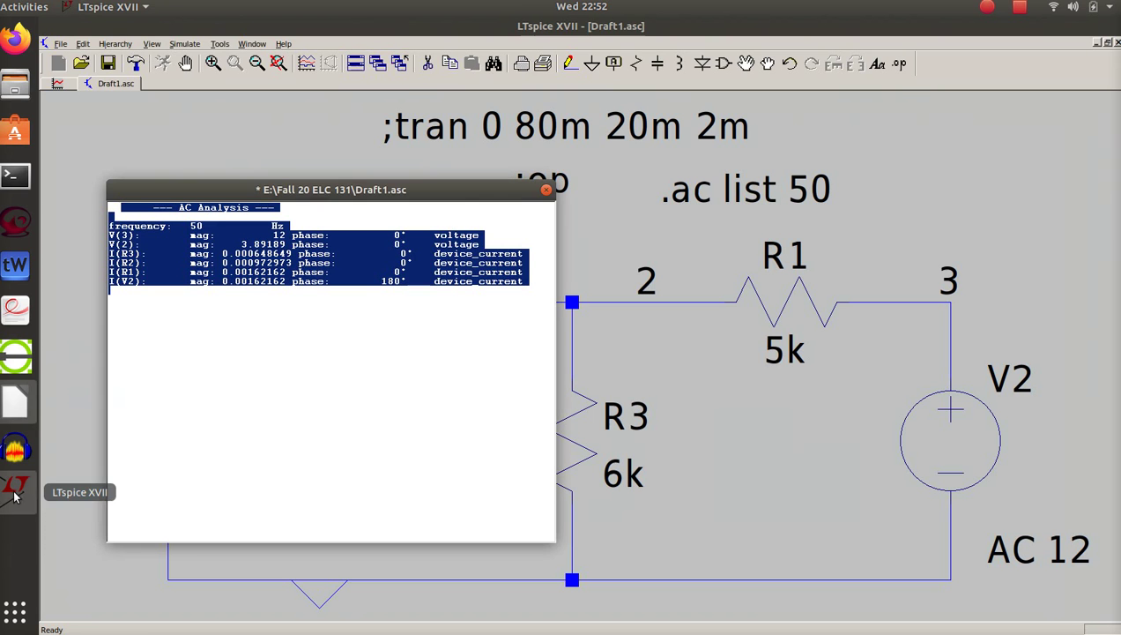
pyautogui.click(547, 191)
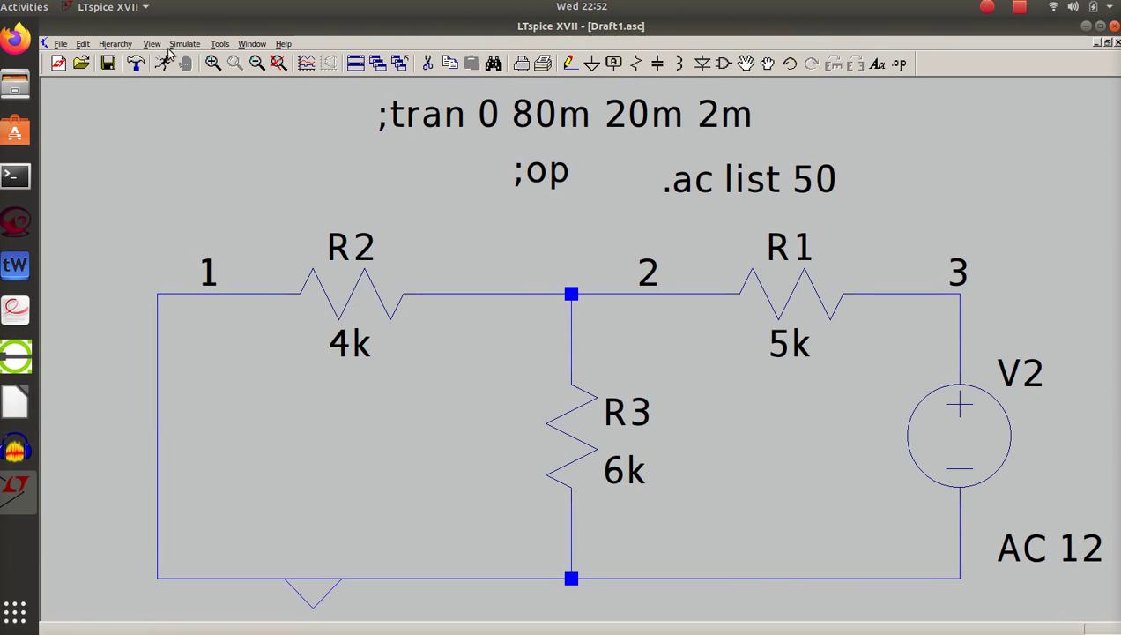
pyautogui.click(82, 45)
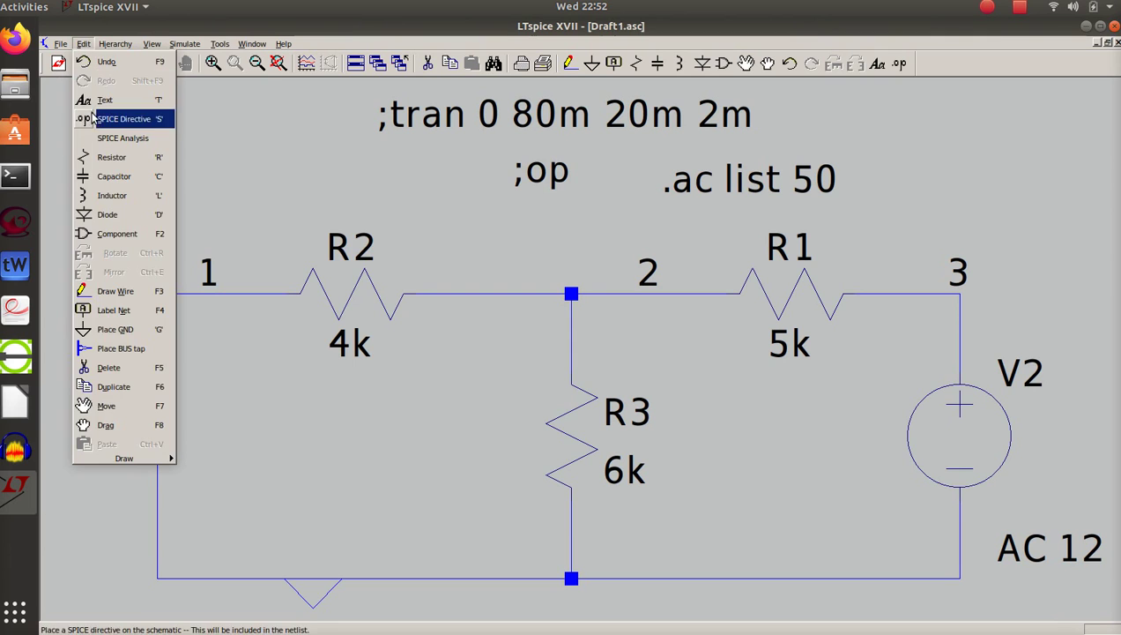
pyautogui.click(107, 61)
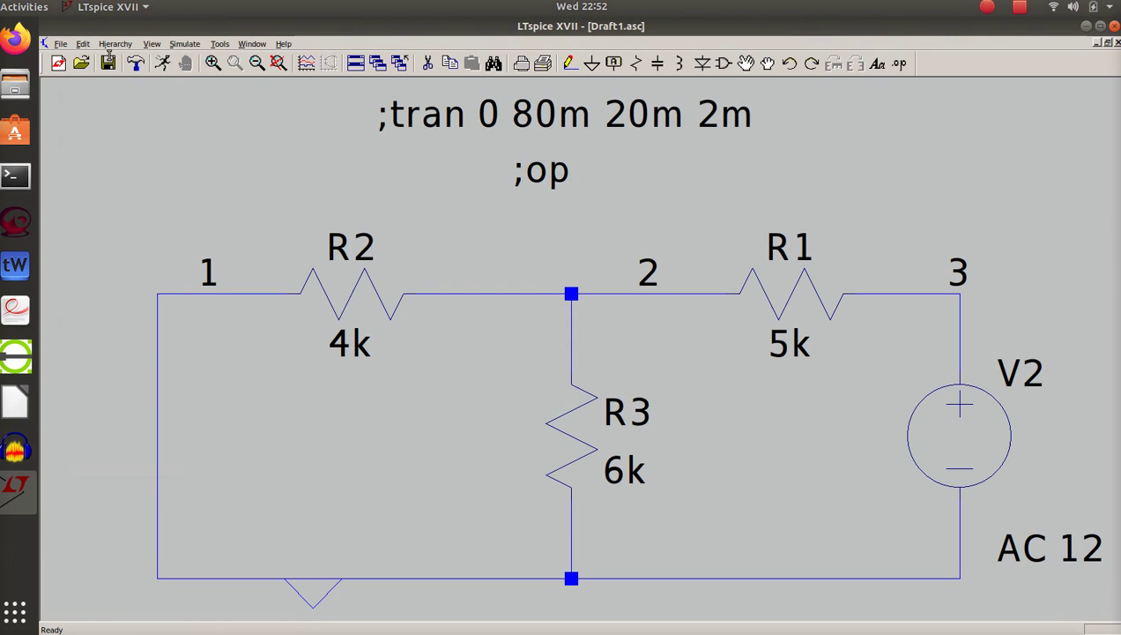
pyautogui.click(83, 46)
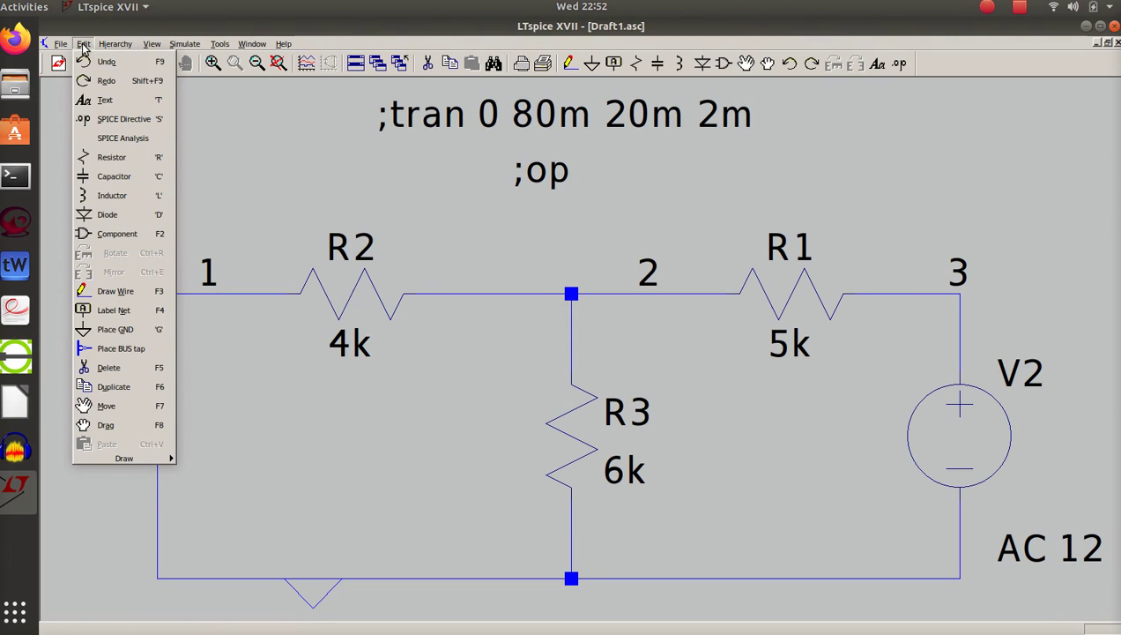
pyautogui.click(124, 63)
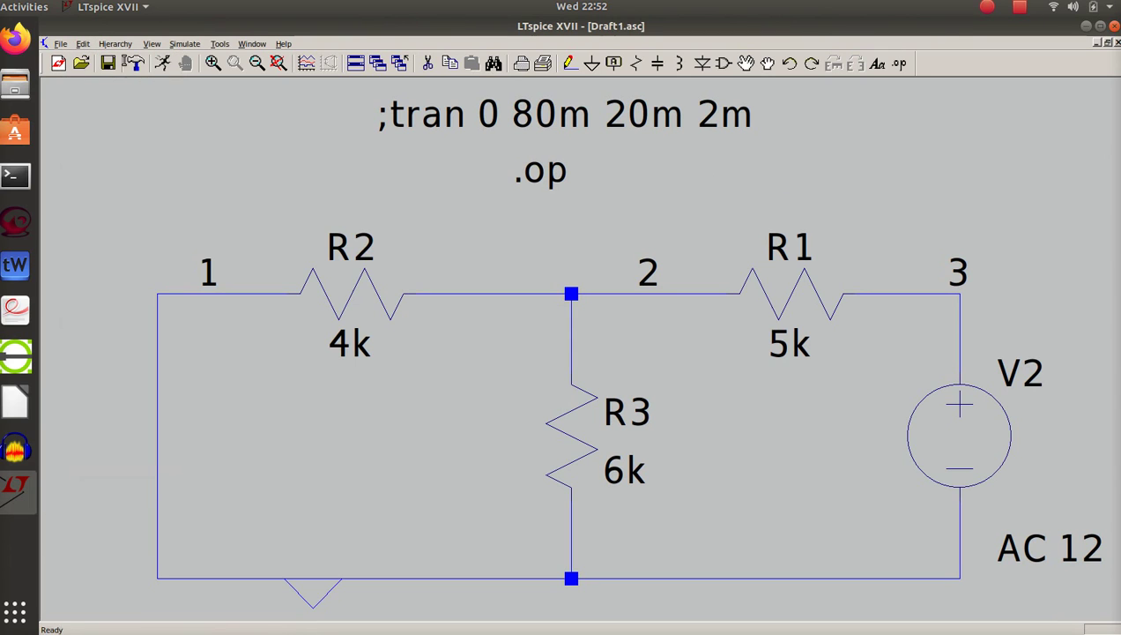
pyautogui.press('F9')
pyautogui.press('F9')
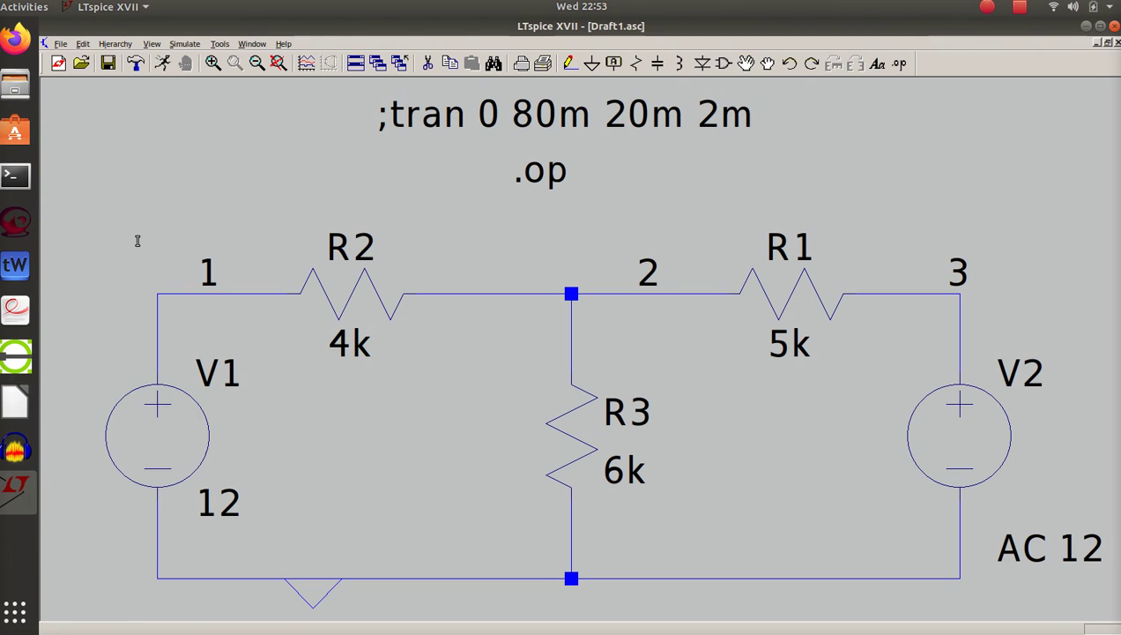
pyautogui.press('F9')
pyautogui.press('F9')
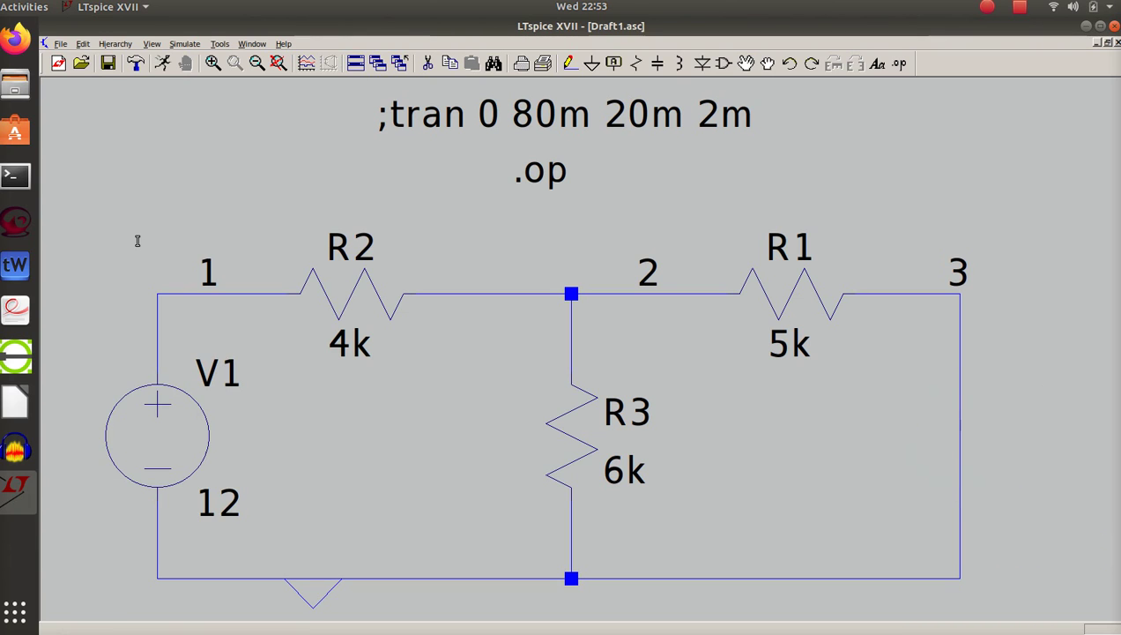
pyautogui.press('F9')
pyautogui.press('F9')
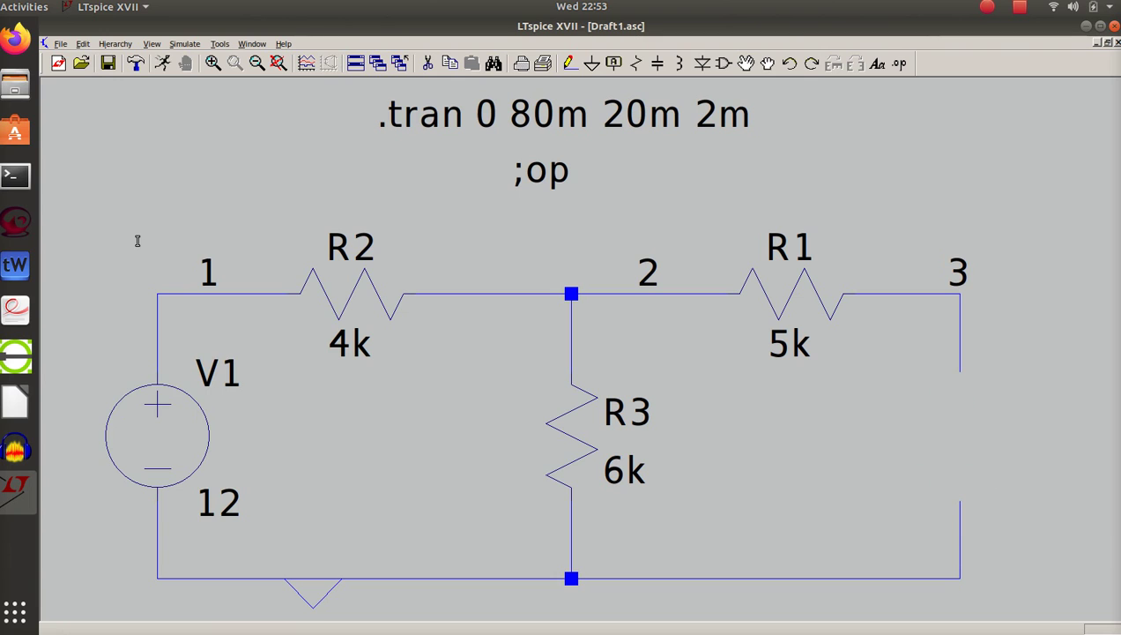
pyautogui.press('F9')
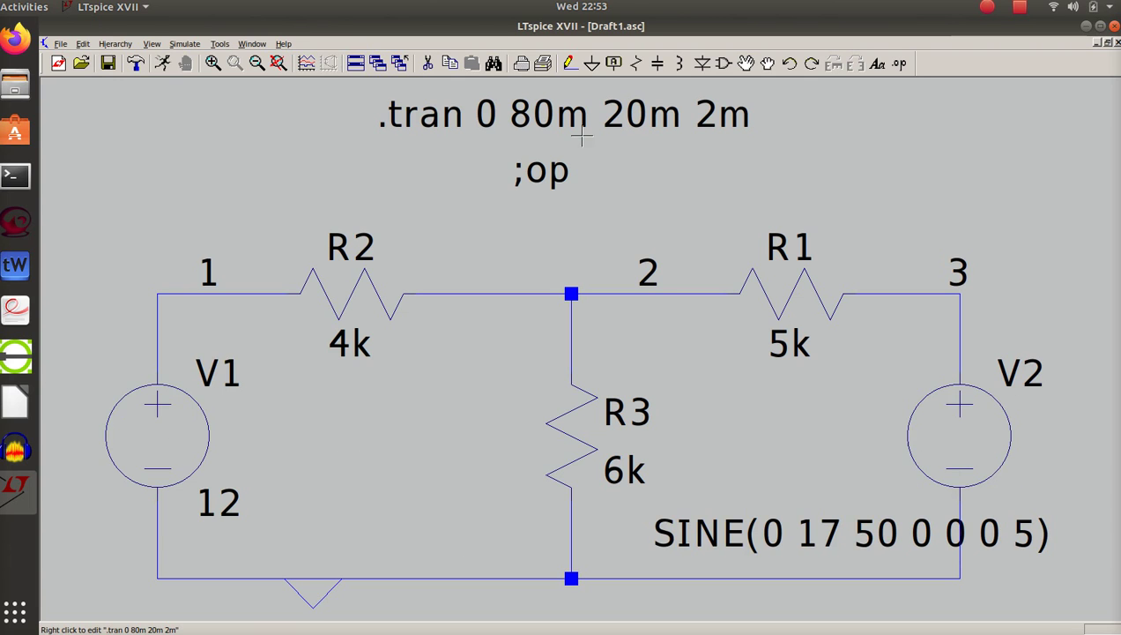
# - Run the transient simulation and plot the voltage at node 2
pyautogui.click(162, 64)
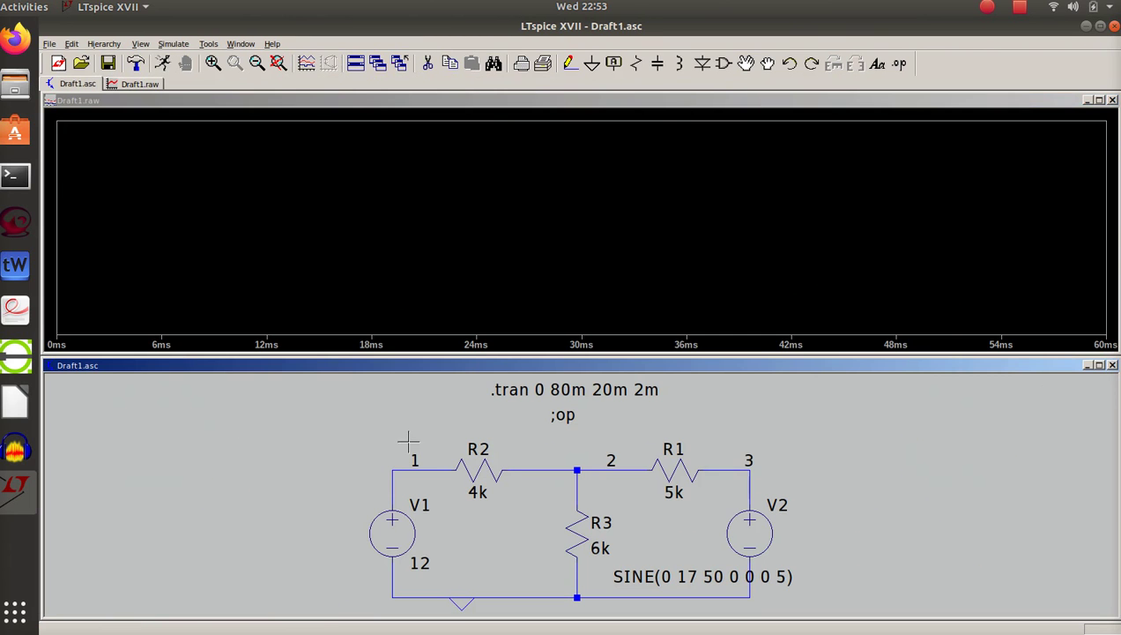
pyautogui.click(580, 486)
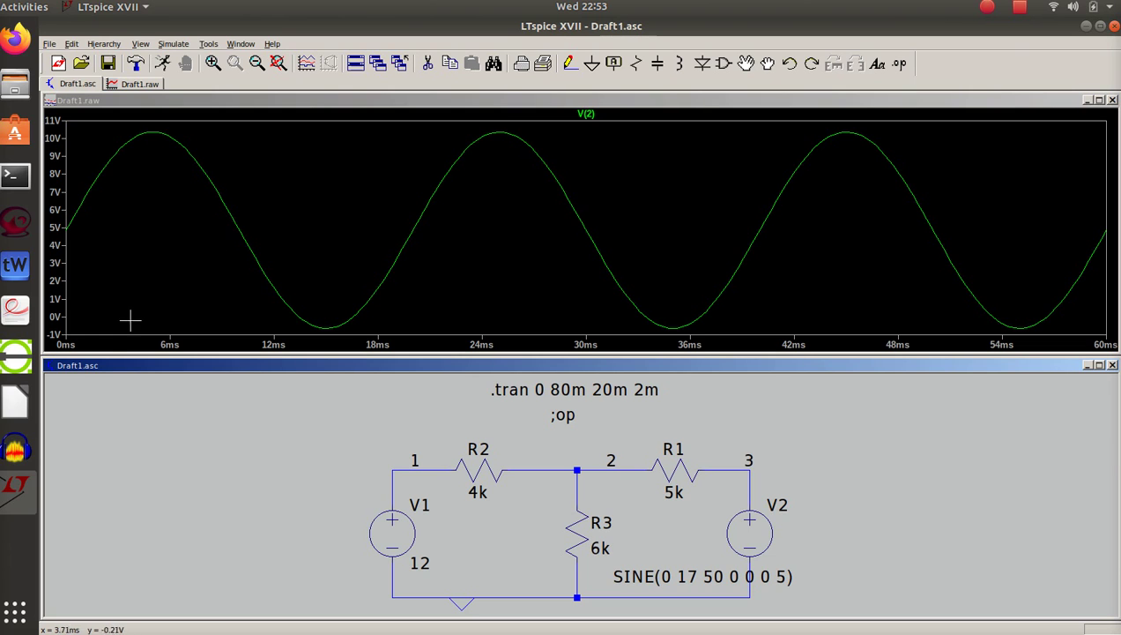
# - Compare the node 2 waveform in LTspice with the operating point and AC analysis results in the Writer document
pyautogui.click(20, 402)
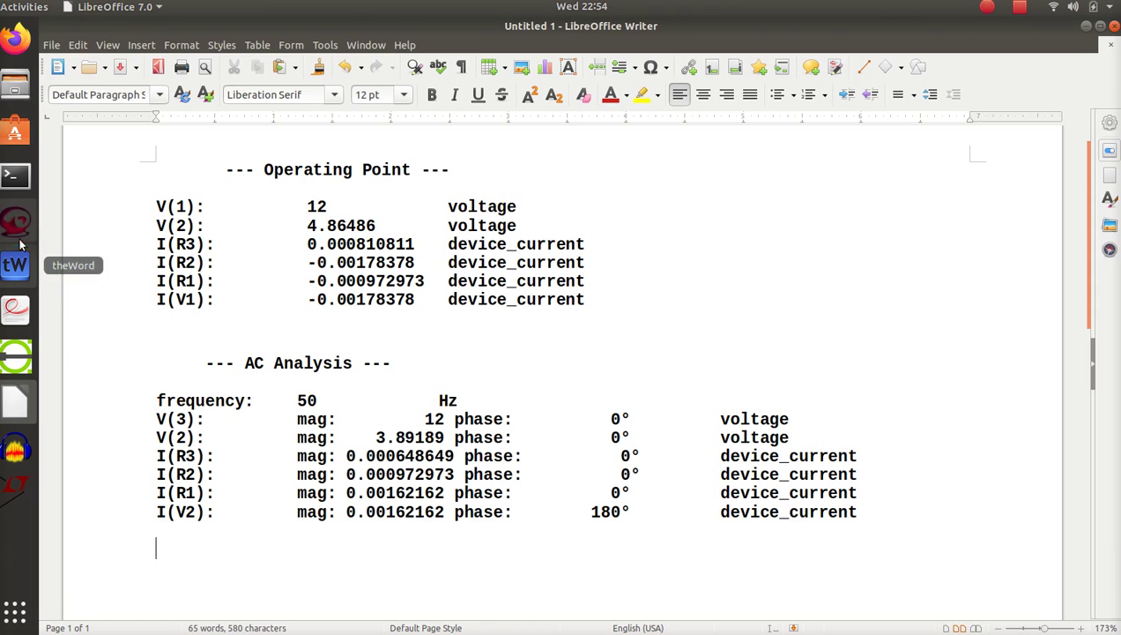
pyautogui.click(21, 490)
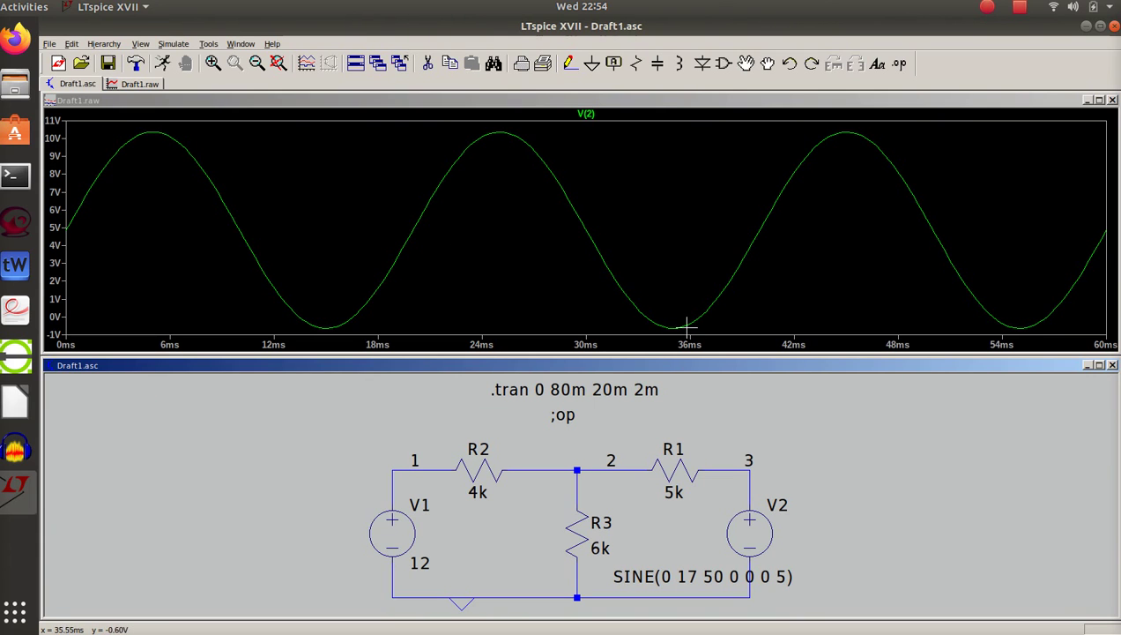
pyautogui.click(17, 404)
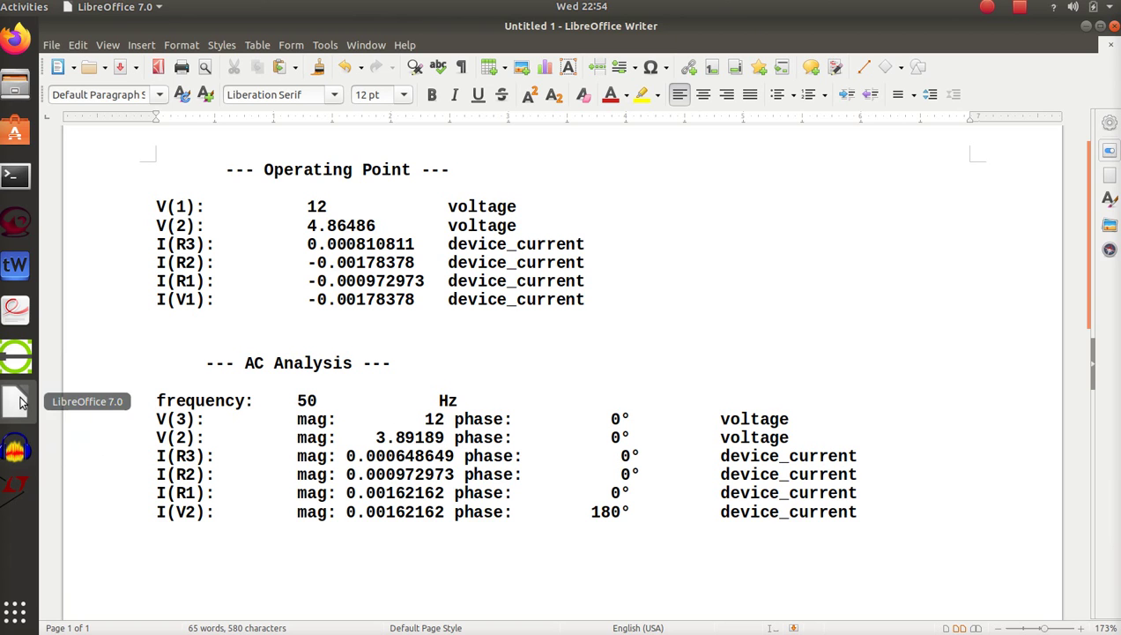
pyautogui.click(16, 487)
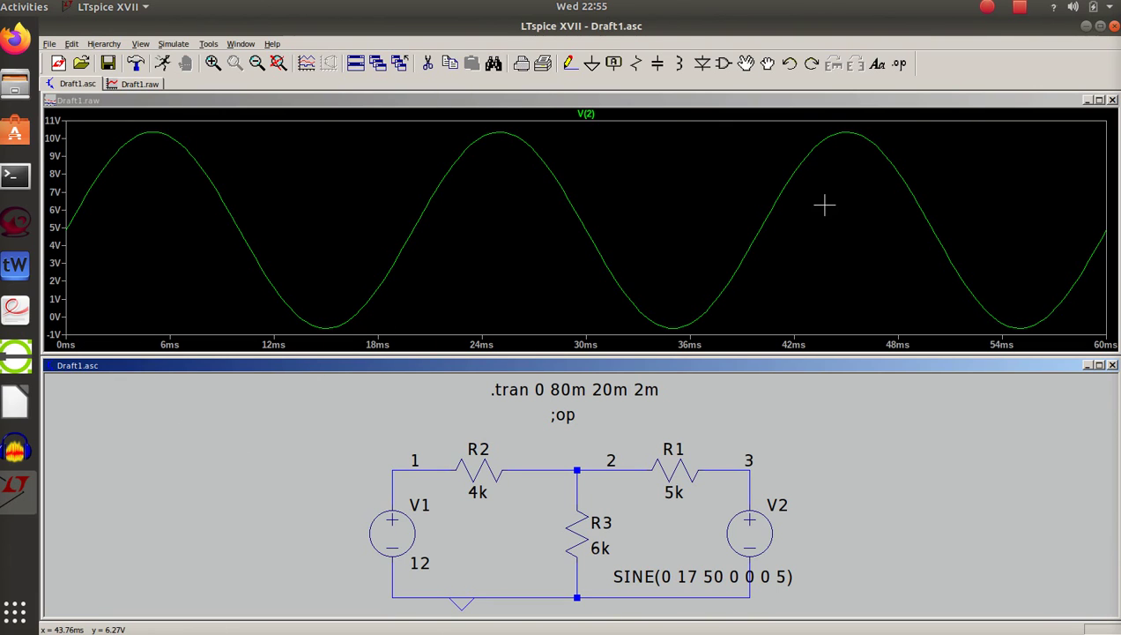
pyautogui.click(1020, 9)
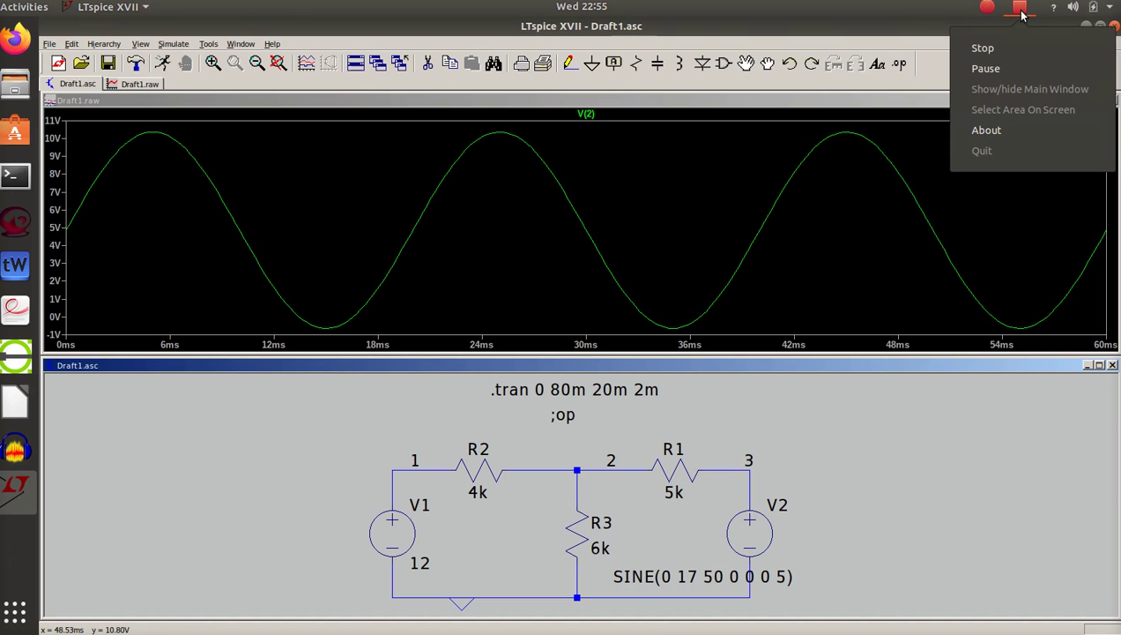